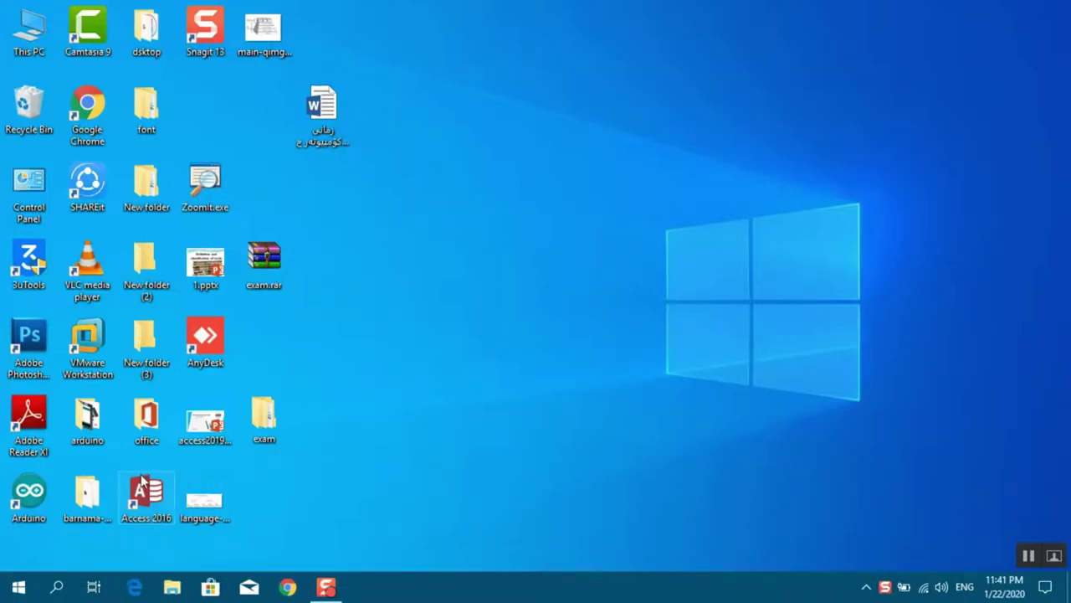
Launch Access 2016 from its desktop shortcut
{"action": "double_click", "coordinate": [147, 499]}
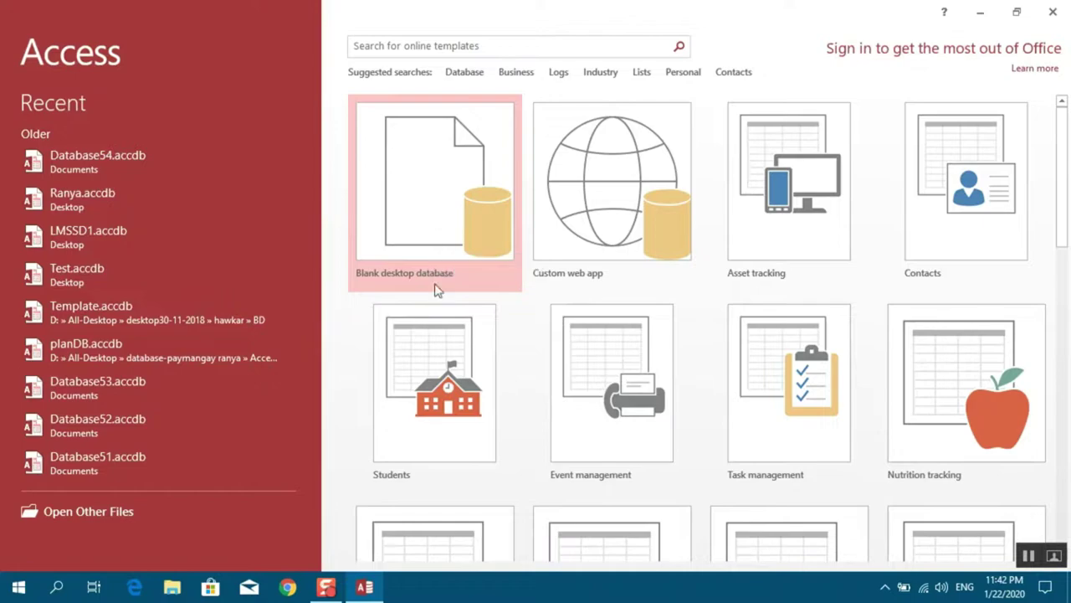
Set up a blank desktop database named ranya, saved in the Desktop folder
{"action": "left_click", "coordinate": [429, 223]}
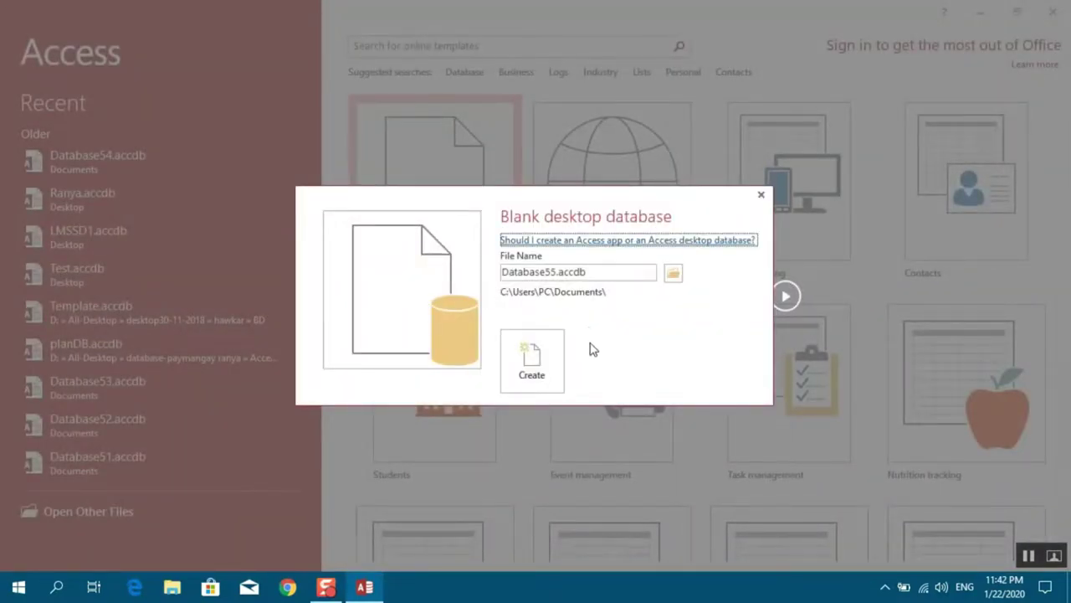
{"action": "left_click", "coordinate": [600, 269]}
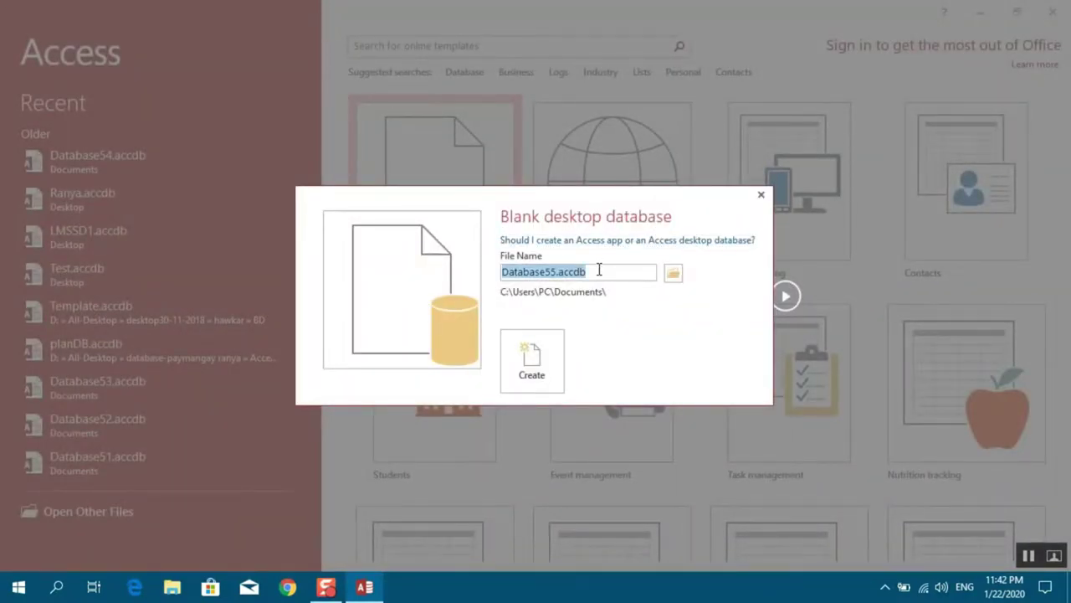
{"action": "left_click", "coordinate": [557, 272]}
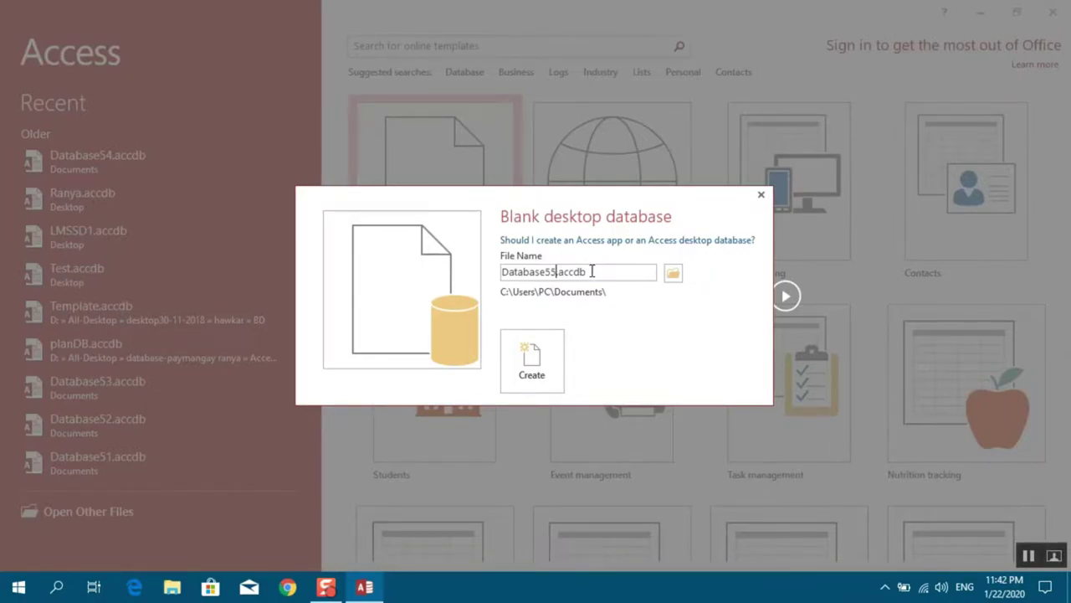
{"action": "left_click_drag", "start_coordinate": [592, 271], "coordinate": [404, 291]}
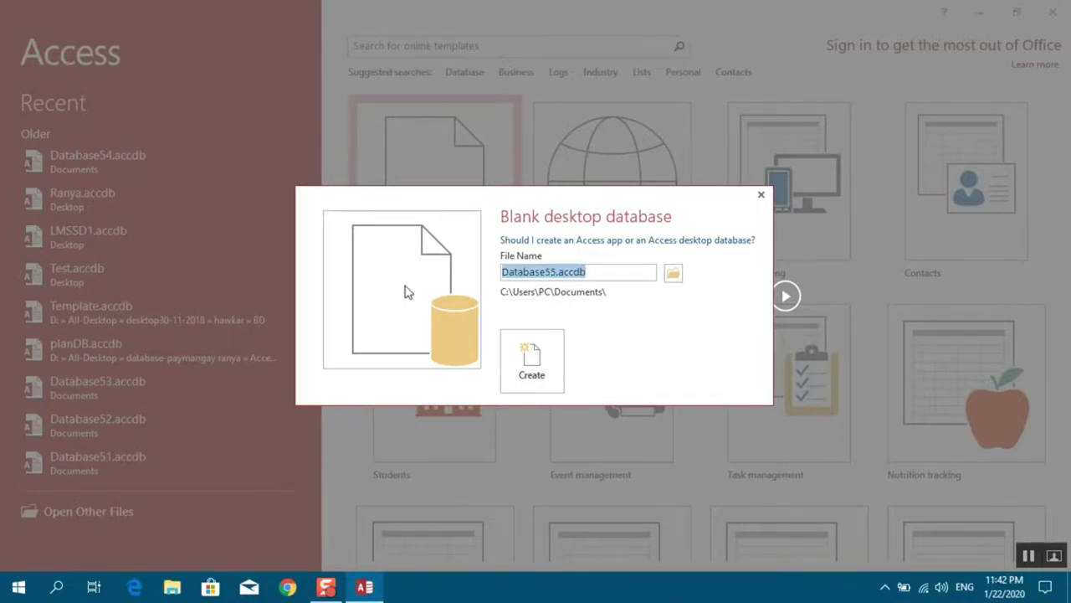
{"action": "type", "text": "ranya"}
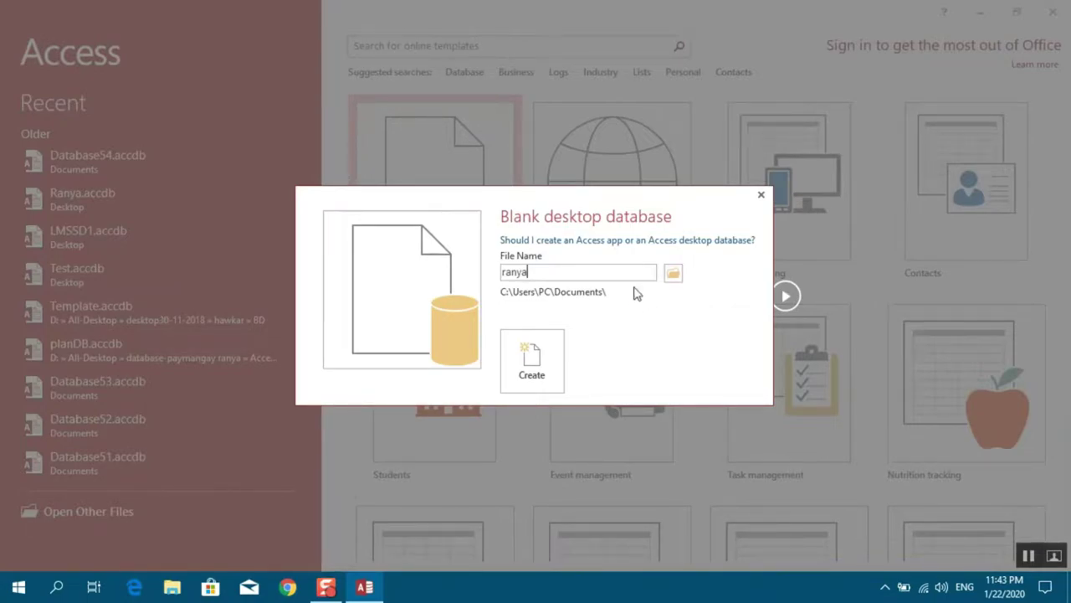
{"action": "left_click", "coordinate": [673, 273]}
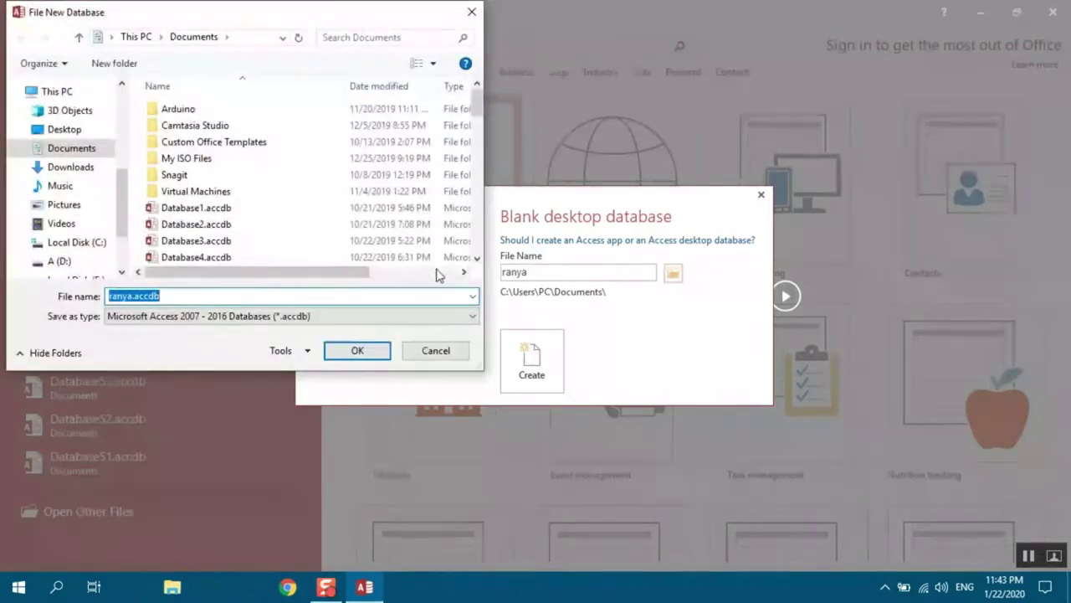
{"action": "left_click", "coordinate": [62, 134]}
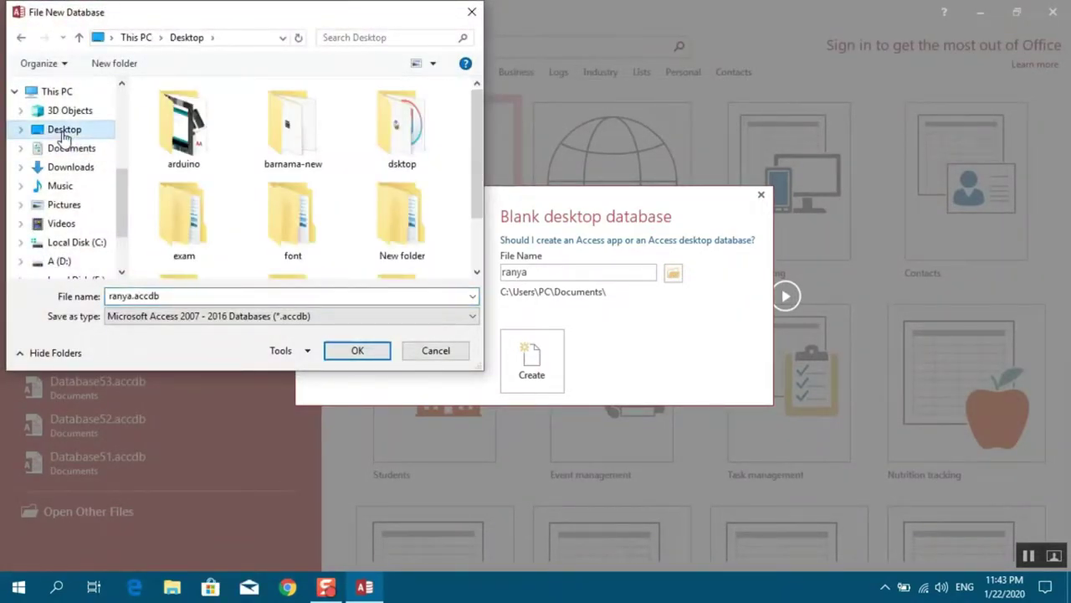
{"action": "left_click", "coordinate": [363, 351]}
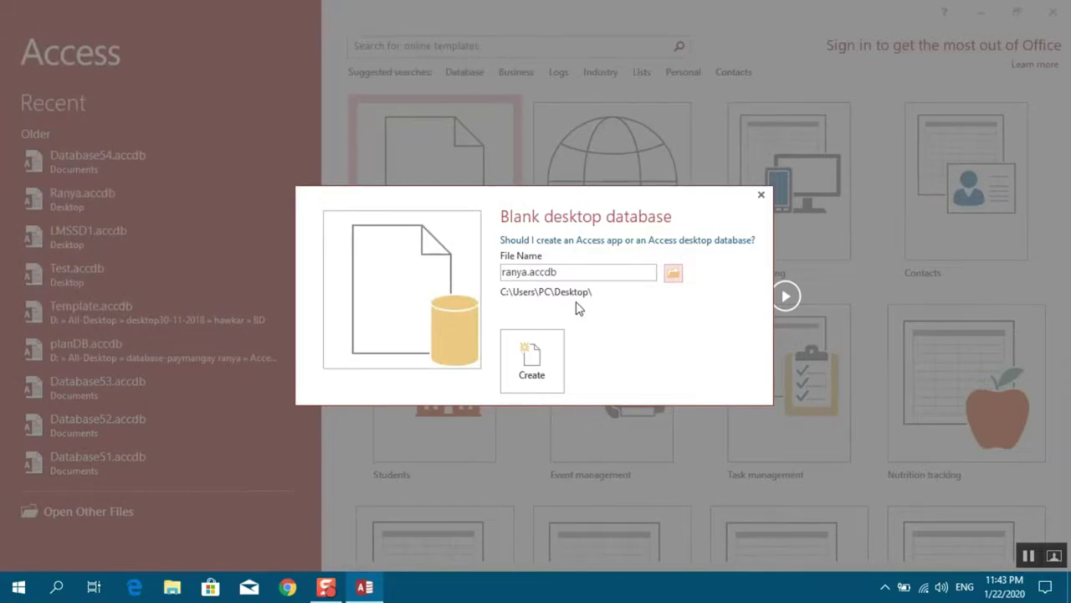
Create ranya.accdb and close the default Table1 that opens with it
{"action": "left_click", "coordinate": [534, 361]}
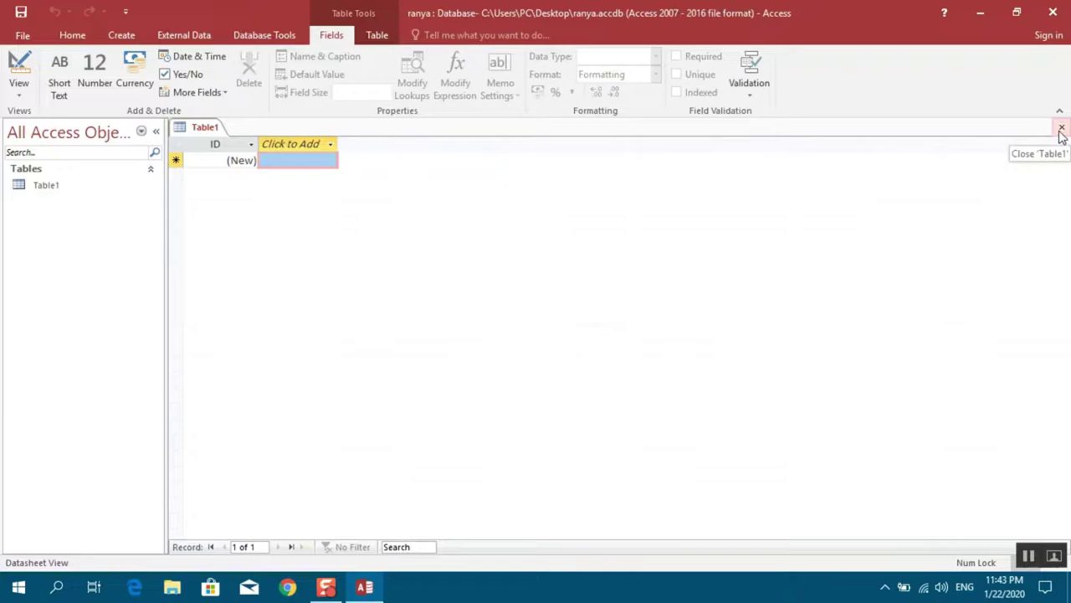
{"action": "left_click", "coordinate": [1061, 128]}
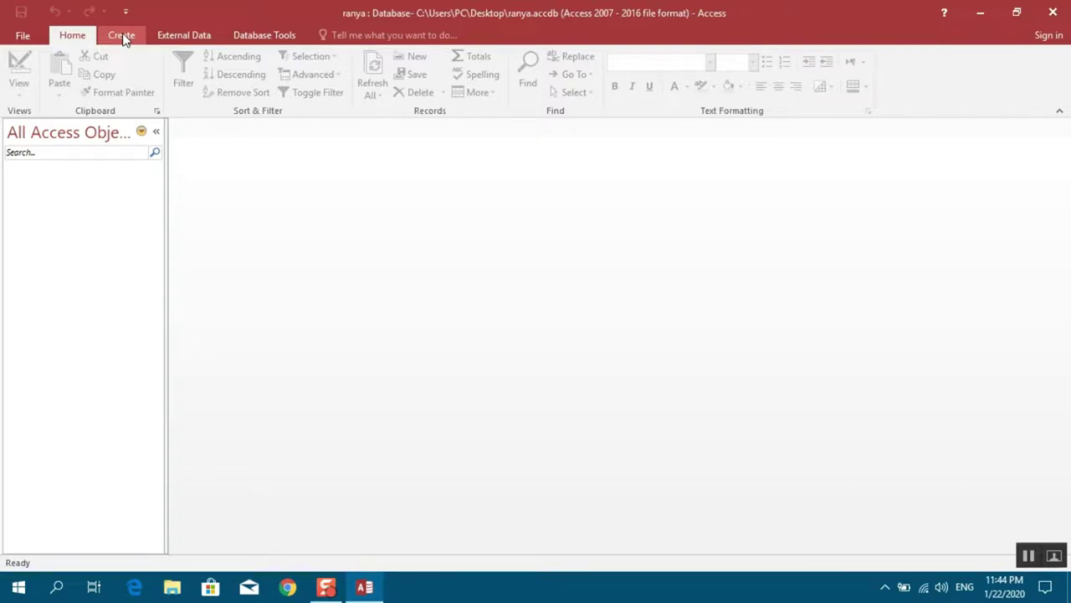
Start a new table in Table Design and name its first field ID
{"action": "left_click", "coordinate": [123, 37]}
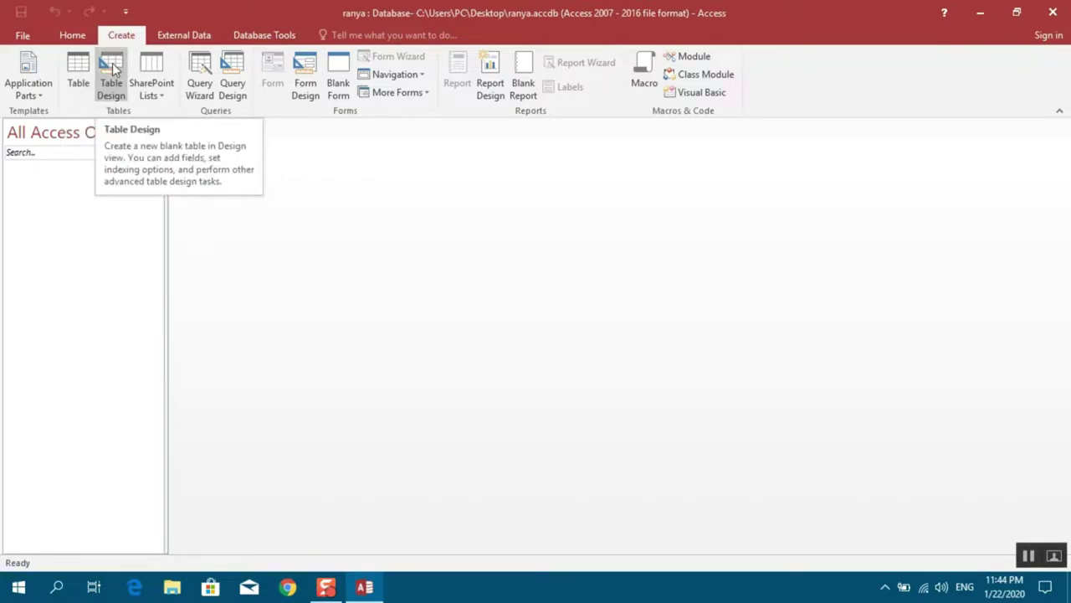
{"action": "left_click", "coordinate": [112, 69]}
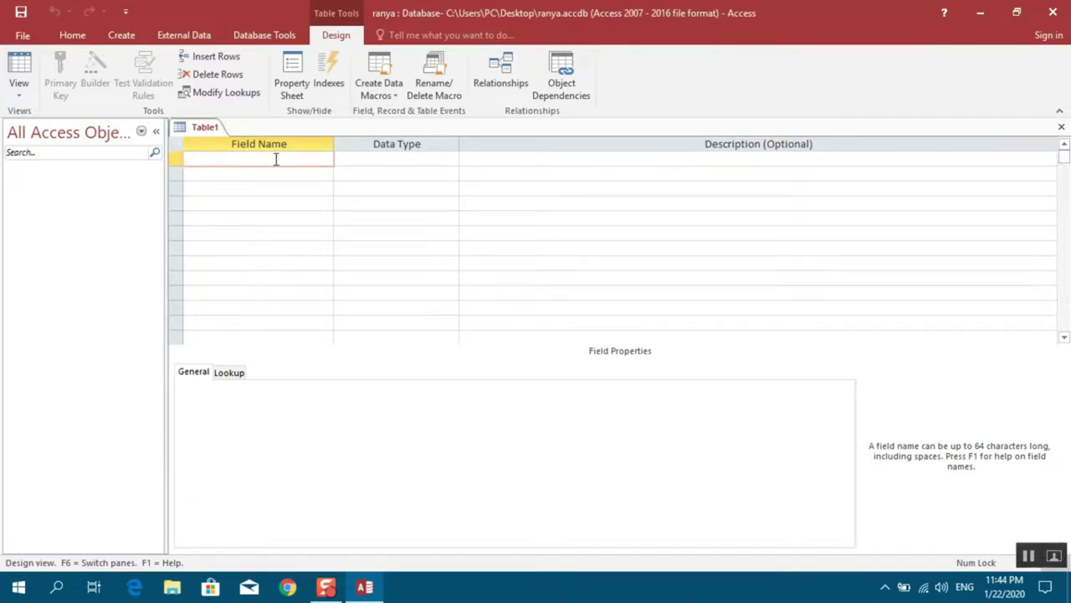
{"action": "type", "text": "ID"}
{"action": "left_click", "coordinate": [357, 161]}
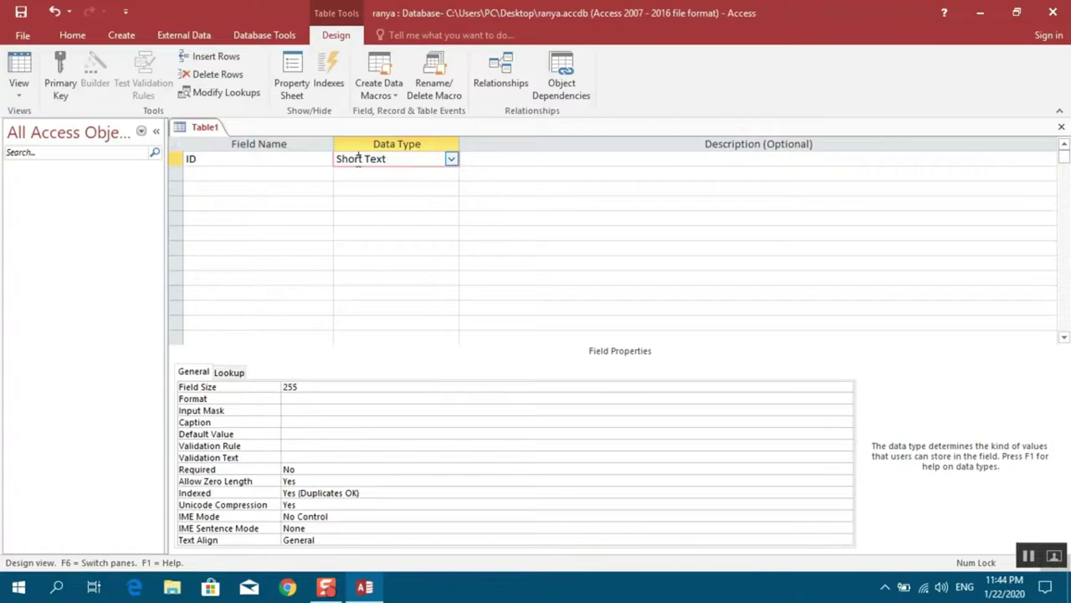
{"action": "left_click", "coordinate": [451, 161]}
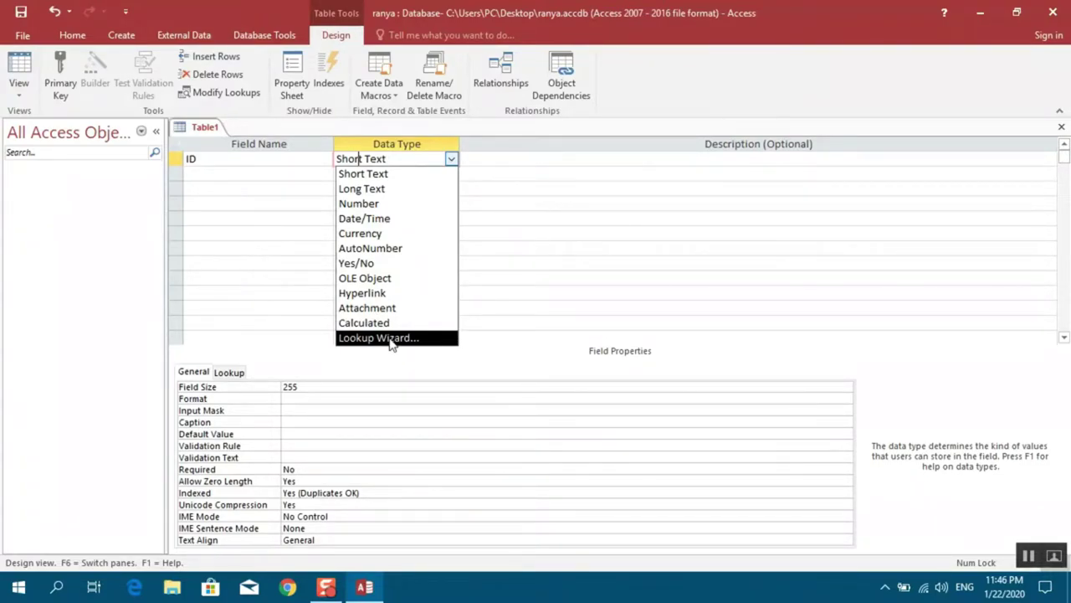
Make ID an AutoNumber field and add a NameS field as Short Text
{"action": "left_click", "coordinate": [400, 249]}
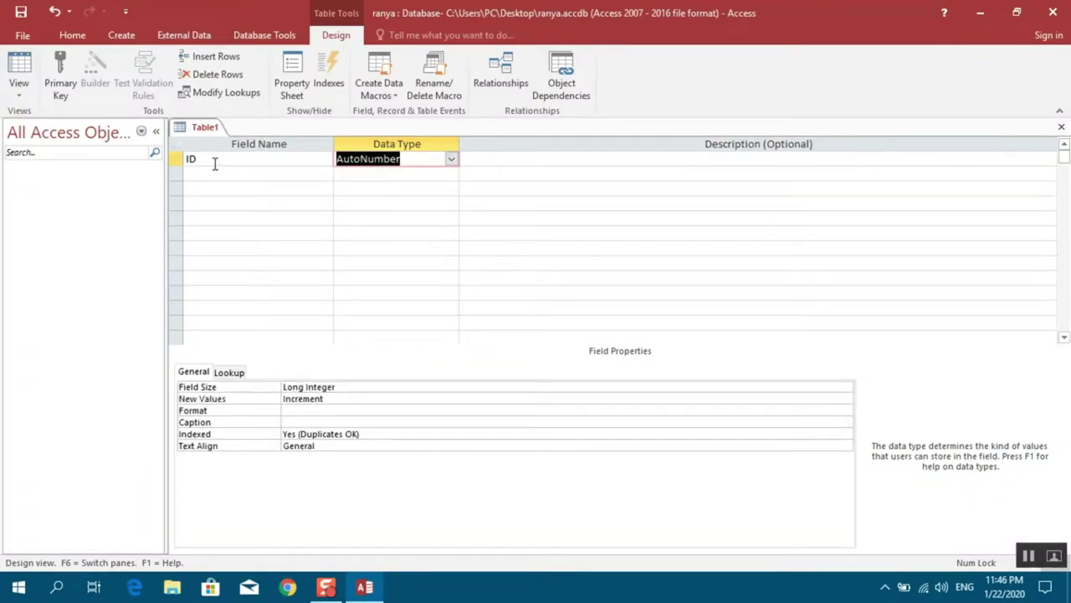
{"action": "left_click", "coordinate": [245, 172]}
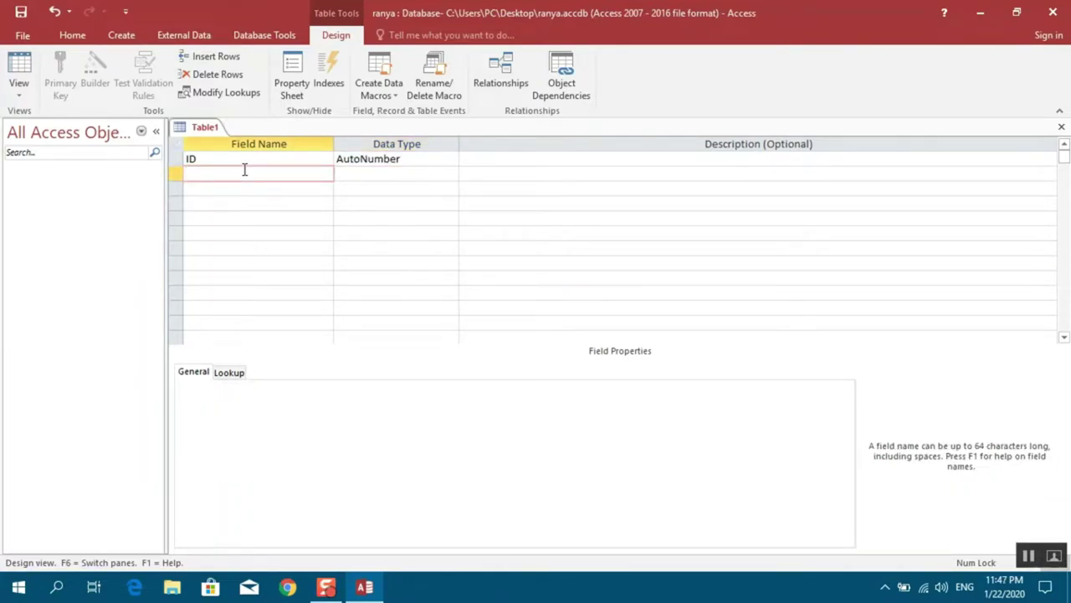
{"action": "type", "text": "NameS"}
{"action": "key", "text": "Tab"}
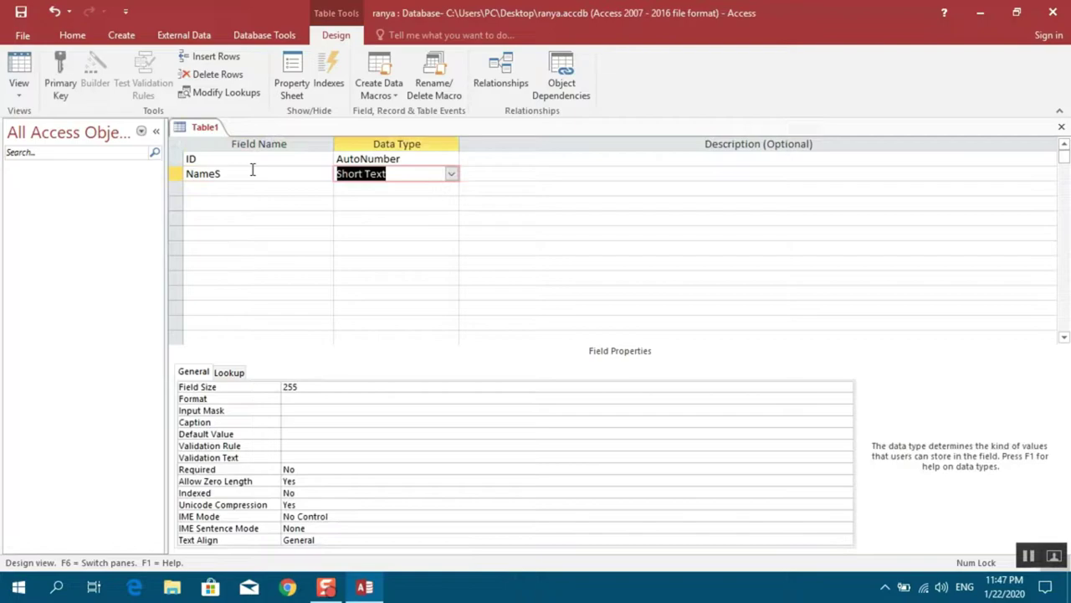
{"action": "left_click", "coordinate": [451, 174]}
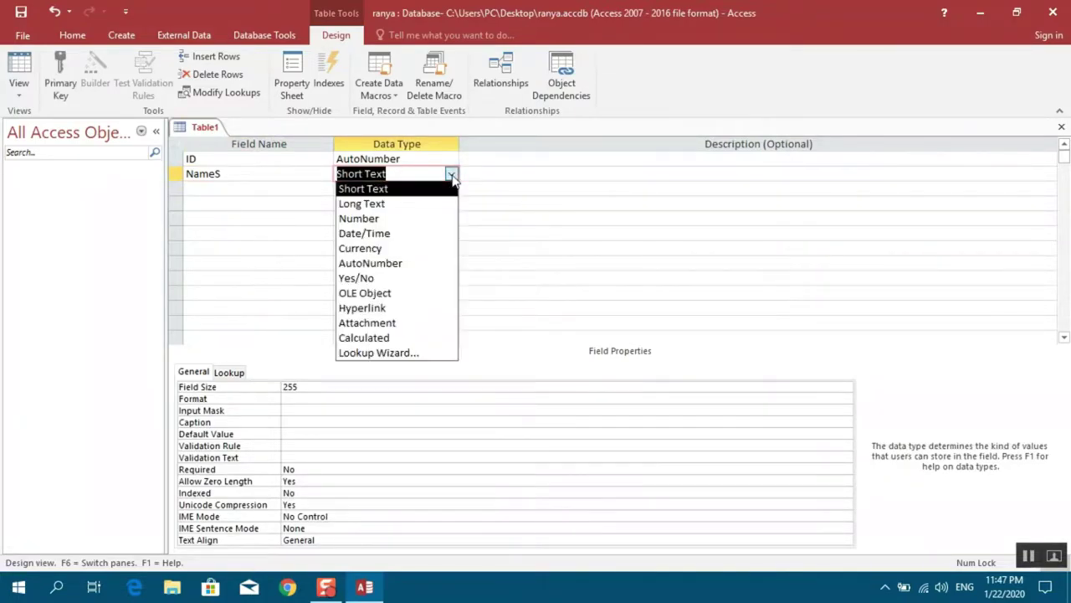
{"action": "left_click", "coordinate": [385, 189]}
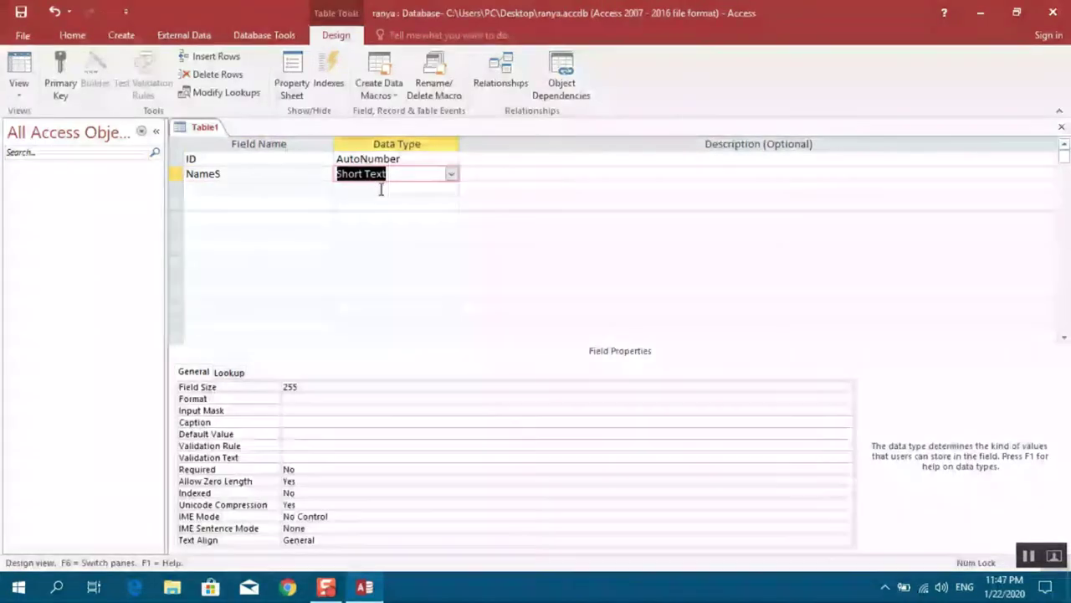
Add an Age field with the Number data type
{"action": "left_click", "coordinate": [299, 190]}
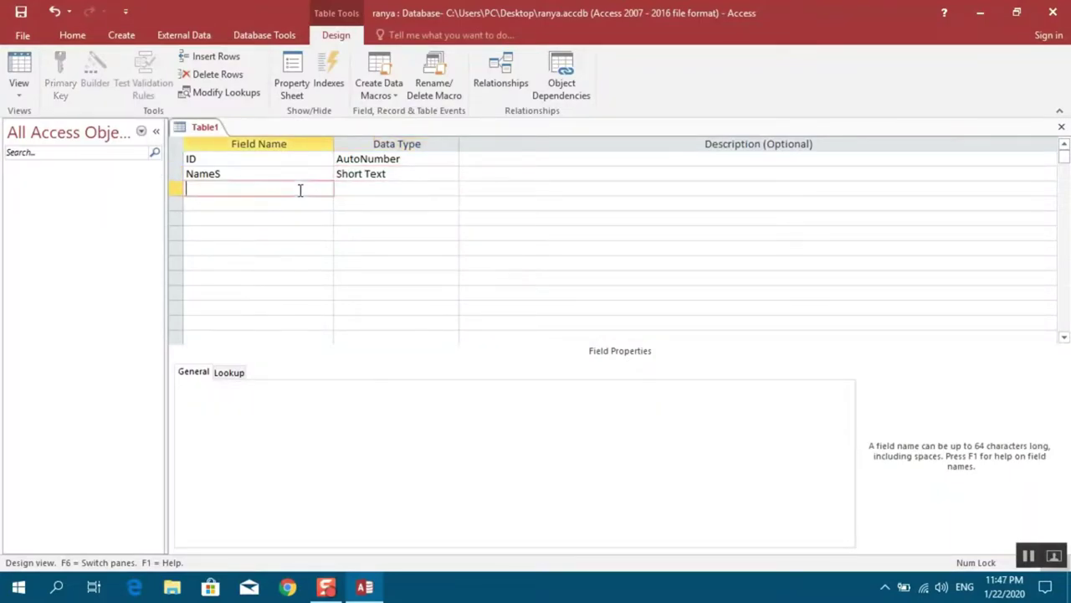
{"action": "type", "text": "Age"}
{"action": "key", "text": "Tab"}
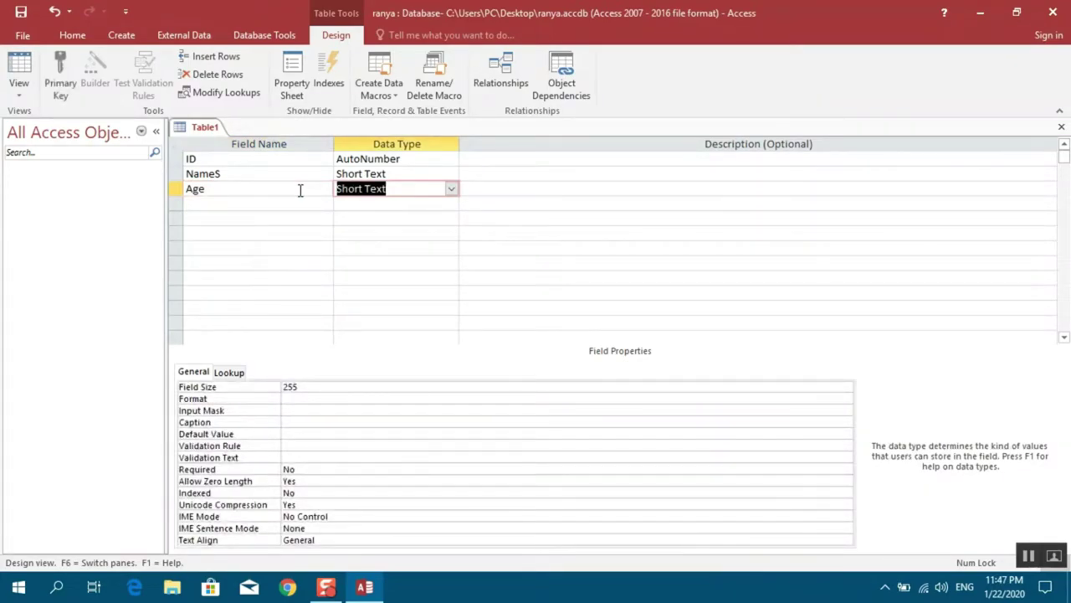
{"action": "type", "text": "number"}
{"action": "left_click", "coordinate": [451, 190]}
{"action": "left_click", "coordinate": [451, 189]}
{"action": "left_click", "coordinate": [257, 203]}
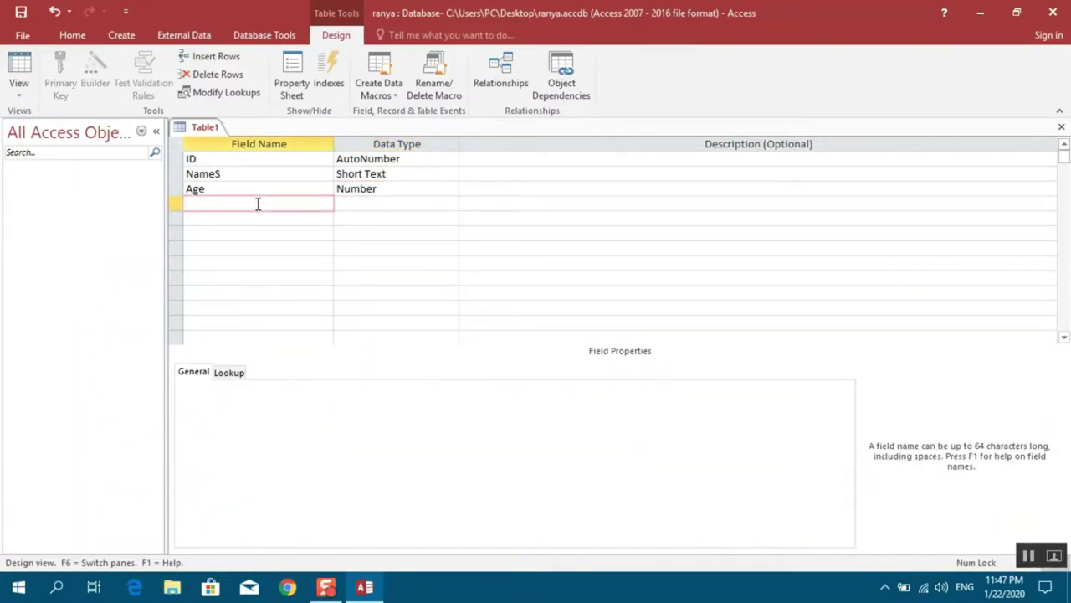
Add an Address field and an Email field of type Hyperlink
{"action": "type", "text": "Address"}
{"action": "key", "text": "Tab"}
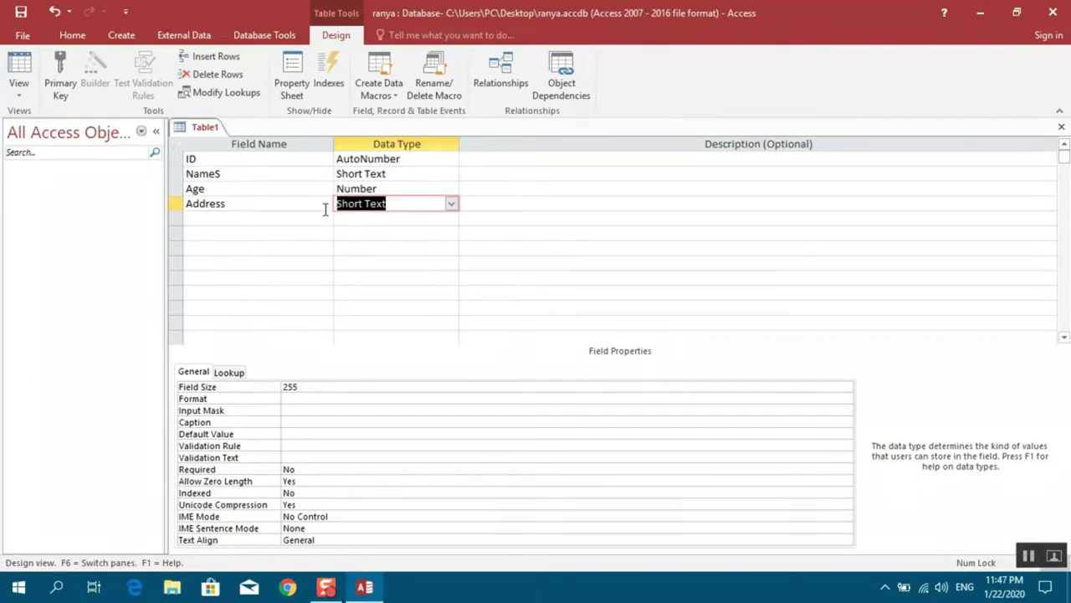
{"action": "left_click", "coordinate": [285, 218]}
{"action": "type", "text": "Email"}
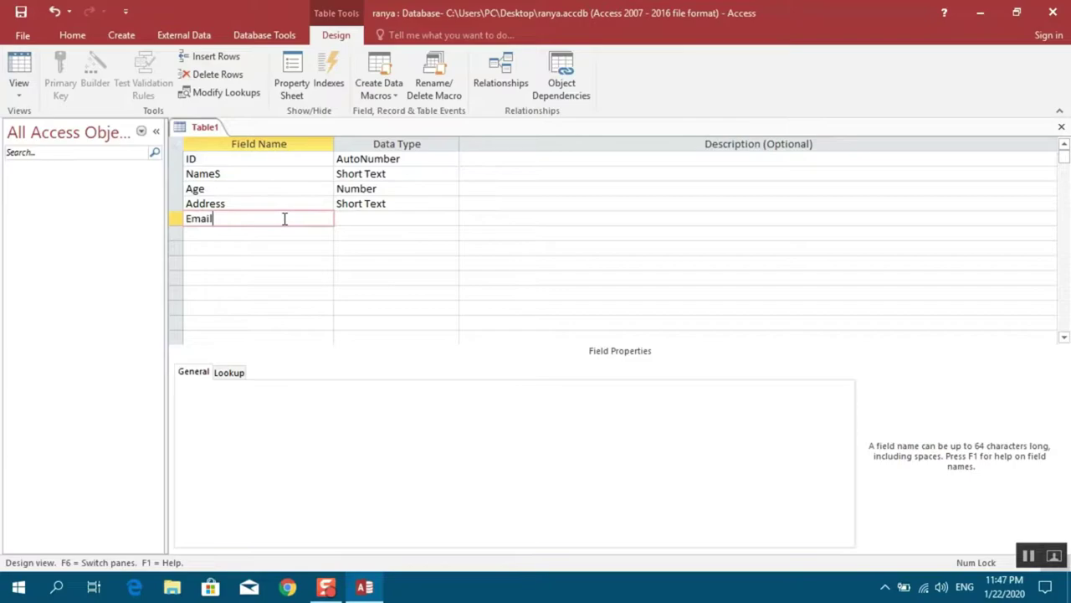
{"action": "key", "text": "Tab"}
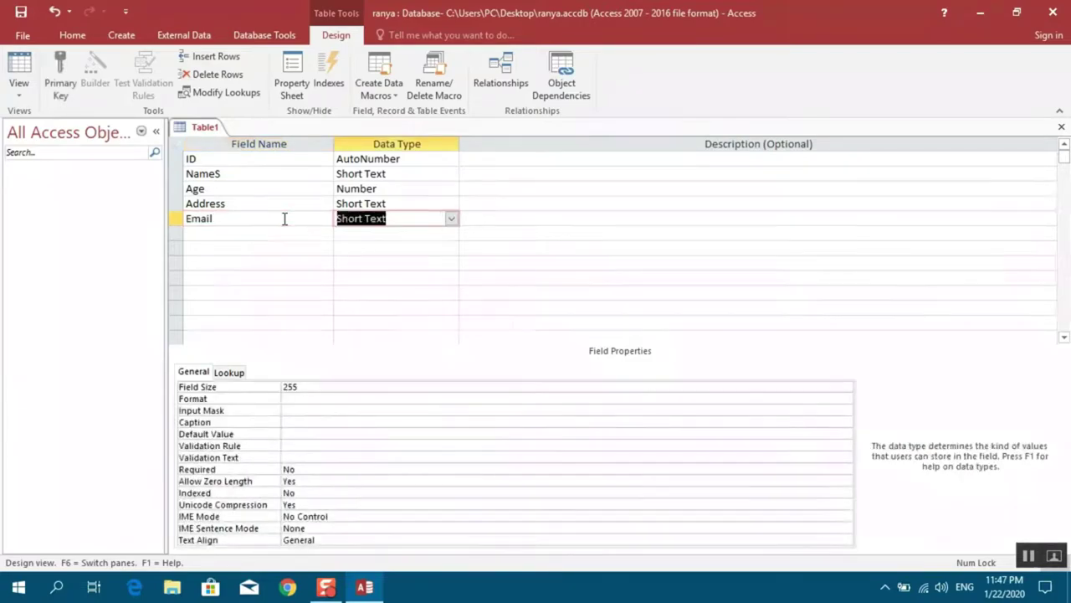
{"action": "left_click", "coordinate": [451, 219]}
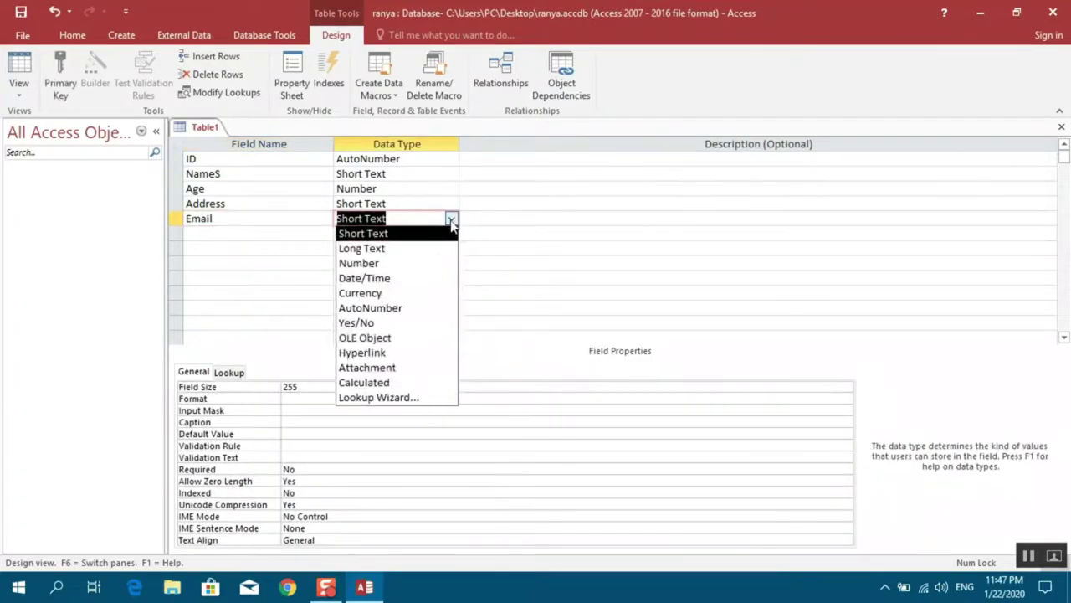
{"action": "left_click", "coordinate": [377, 350]}
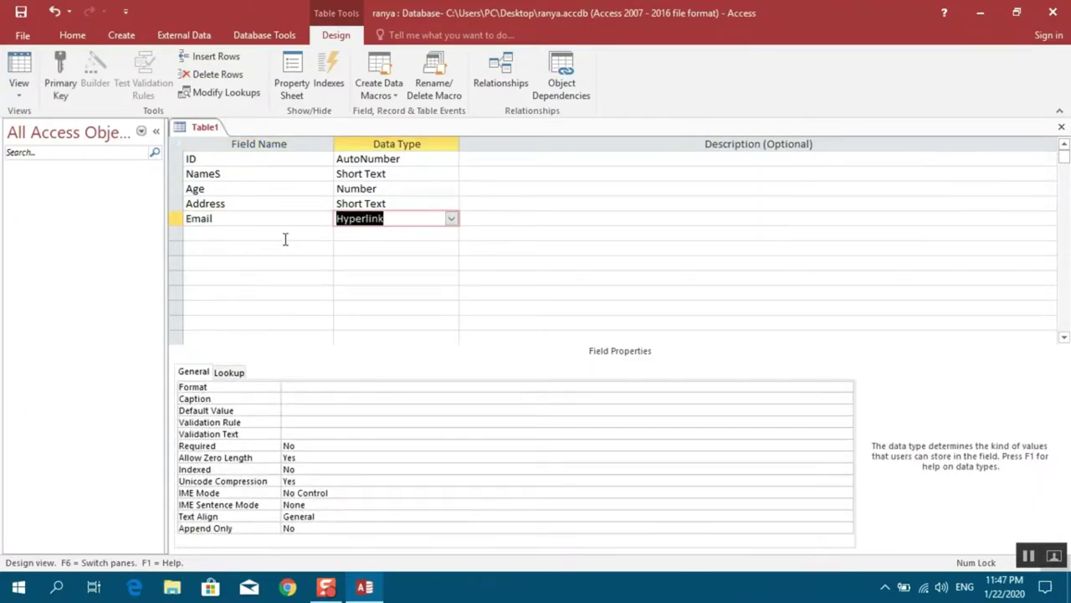
Add a BloodGroup Short Text field and an Image field of type OLE Object
{"action": "left_click", "coordinate": [285, 230]}
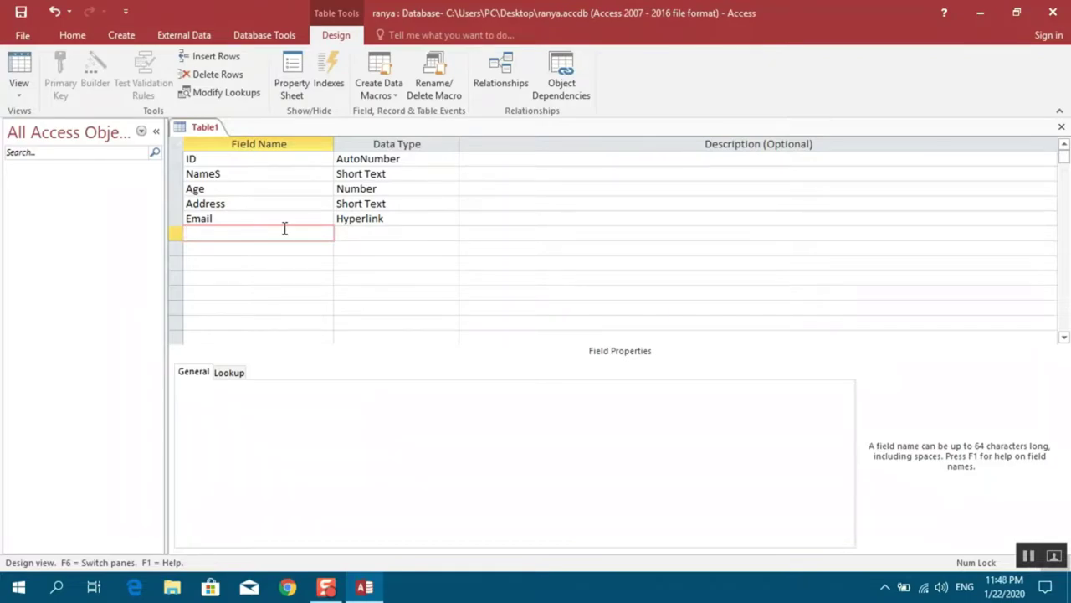
{"action": "type", "text": "BloodGroup"}
{"action": "key", "text": "Tab"}
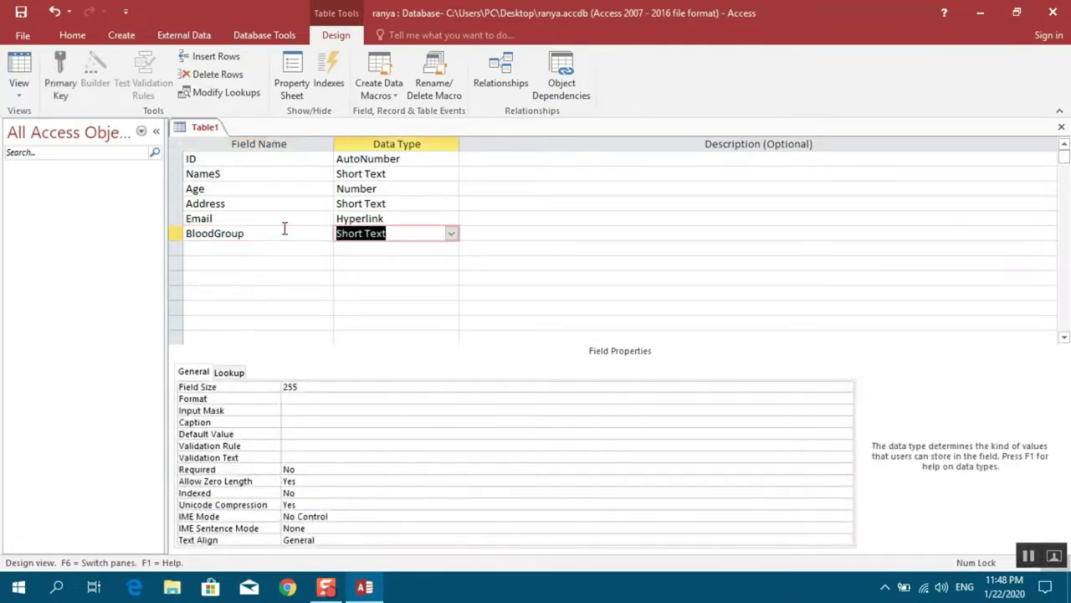
{"action": "key", "text": "Tab"}
{"action": "key", "text": "Tab"}
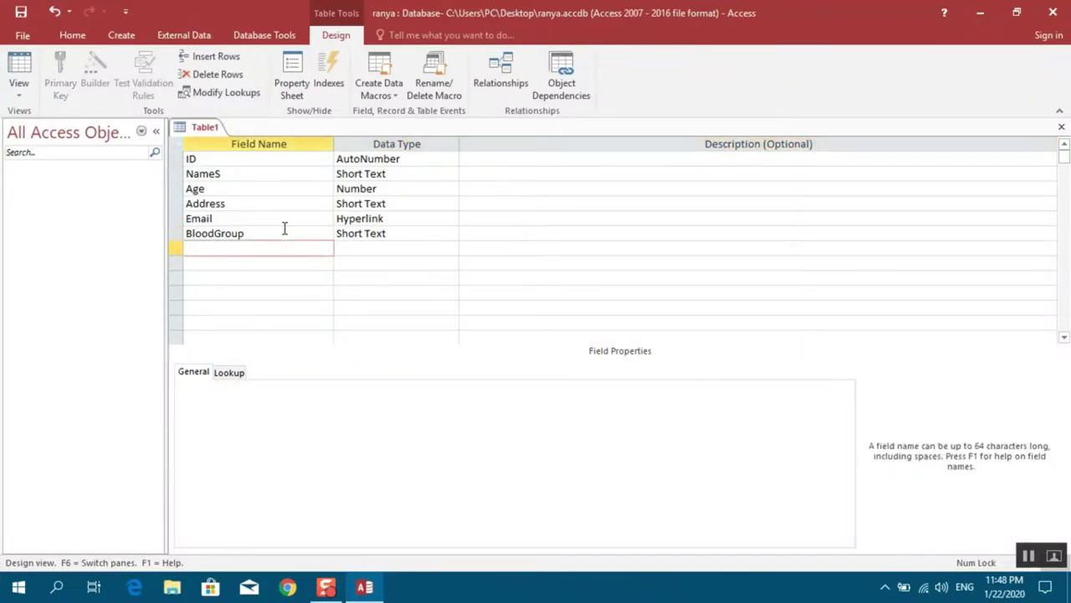
{"action": "type", "text": "Image"}
{"action": "key", "text": "Tab"}
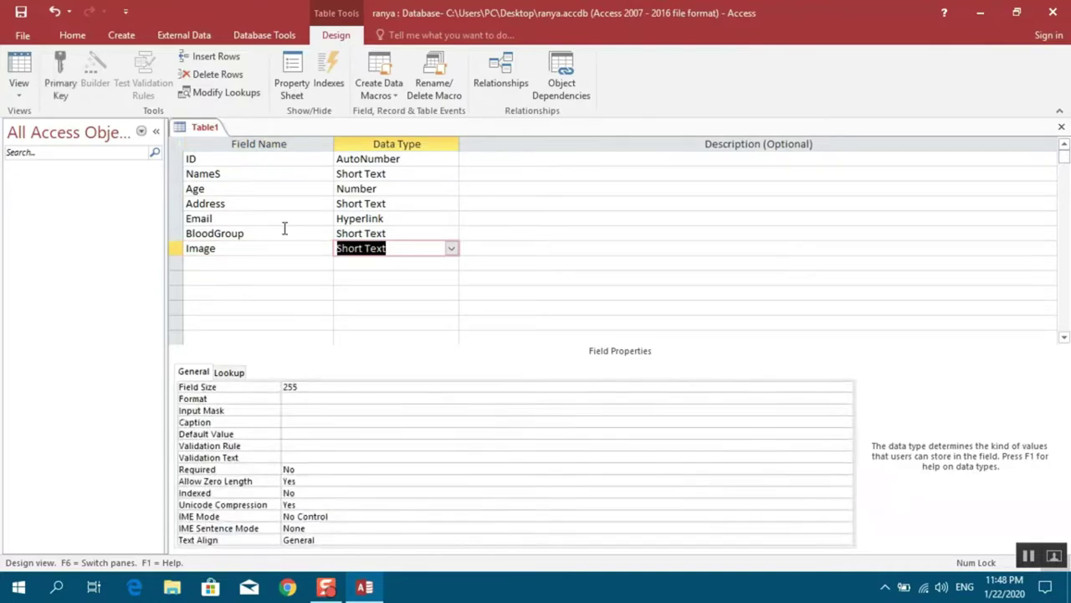
{"action": "type", "text": "o"}
Set the ID field as Table1's primary key
{"action": "left_click", "coordinate": [205, 159]}
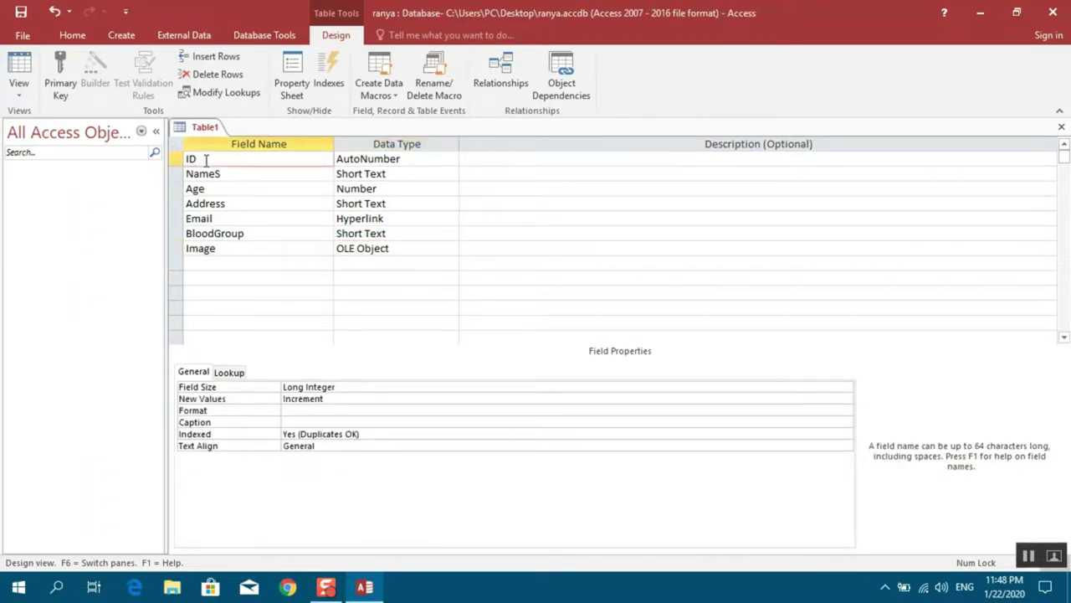
{"action": "right_click", "coordinate": [205, 159]}
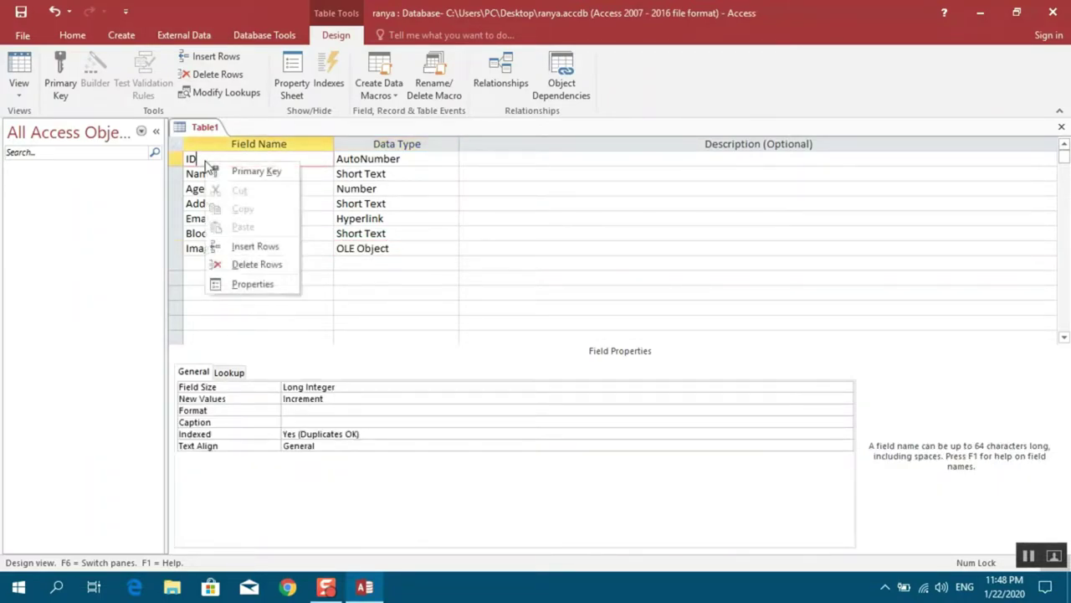
{"action": "left_click", "coordinate": [234, 174]}
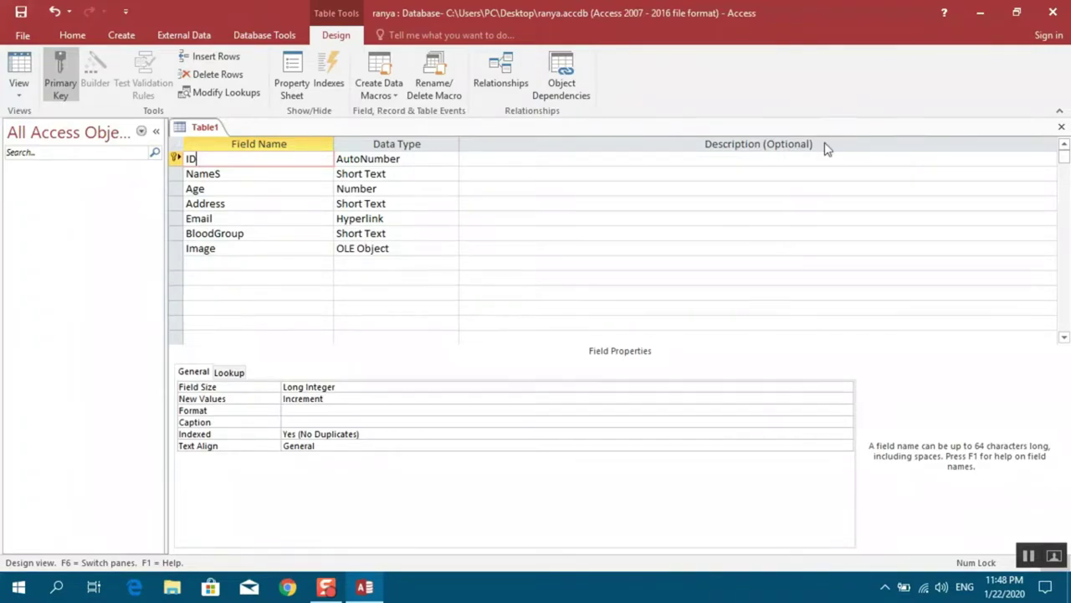
Close the table design, saving it under the name Student
{"action": "left_click", "coordinate": [1061, 128]}
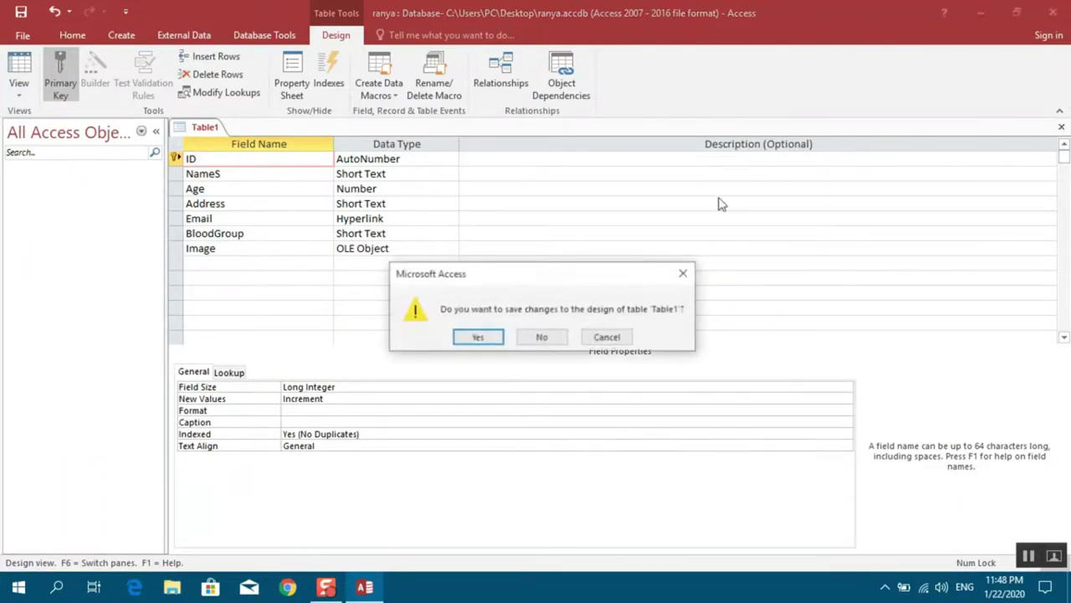
{"action": "left_click", "coordinate": [483, 337]}
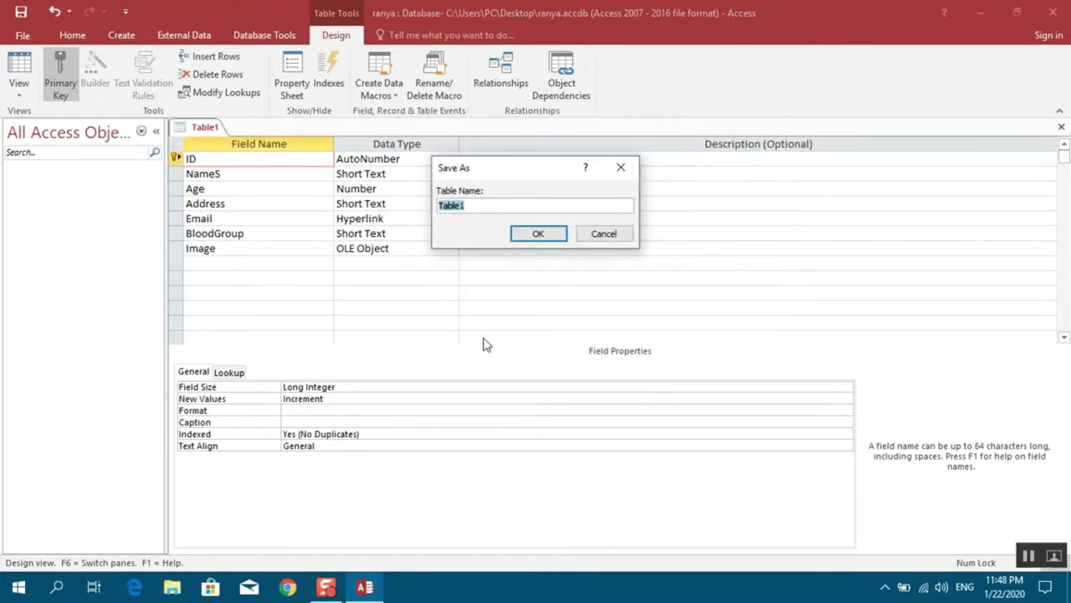
{"action": "type", "text": "Student"}
{"action": "left_click", "coordinate": [541, 234]}
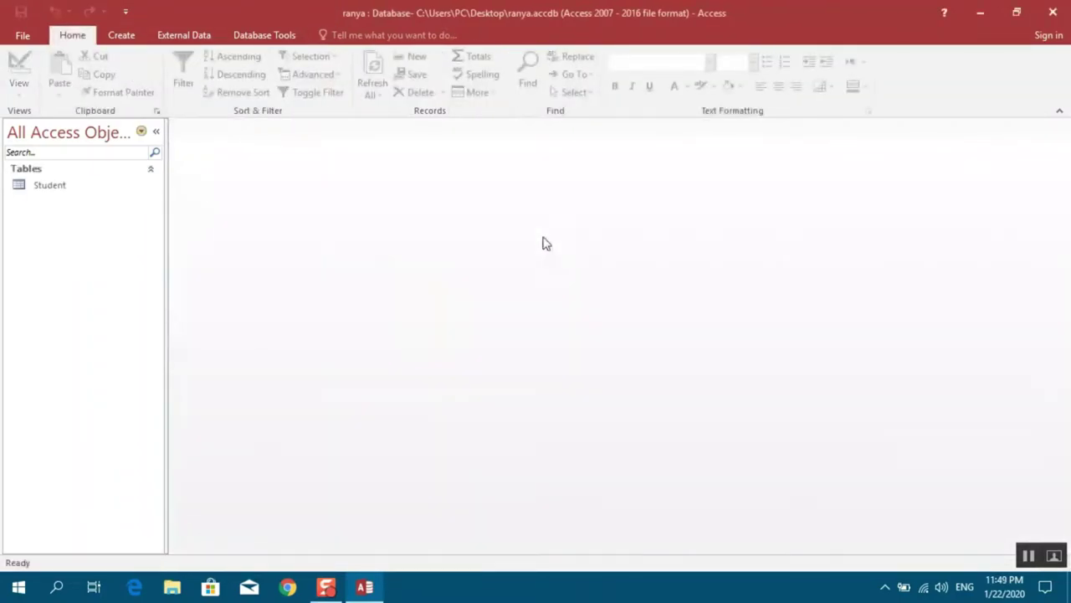
Open the Student table in Datasheet view to check its seven columns, then close it
{"action": "left_click", "coordinate": [46, 188]}
{"action": "double_click", "coordinate": [46, 188]}
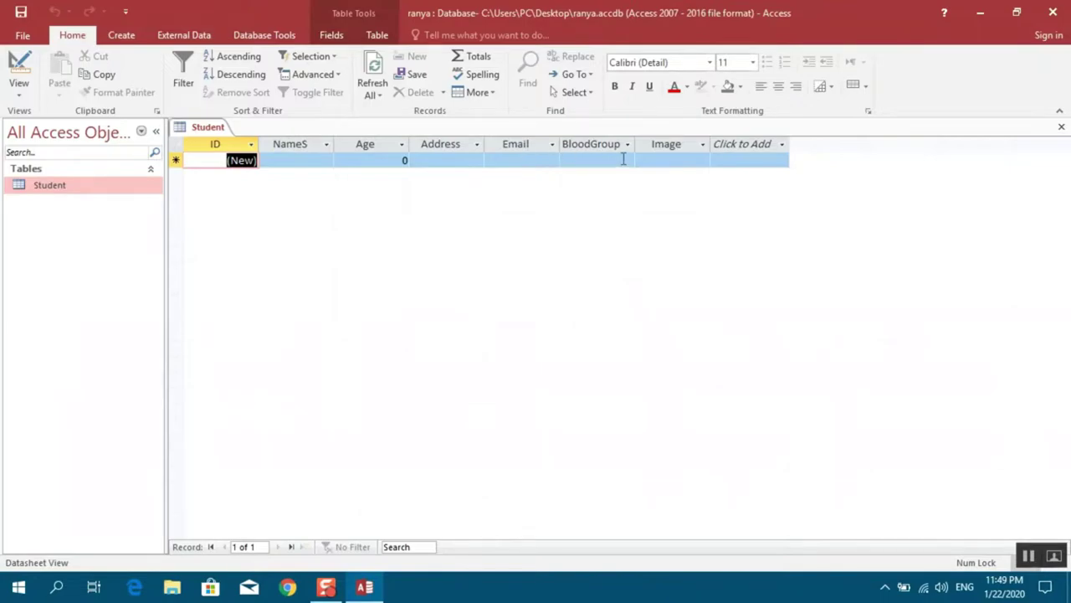
{"action": "left_click", "coordinate": [1062, 128]}
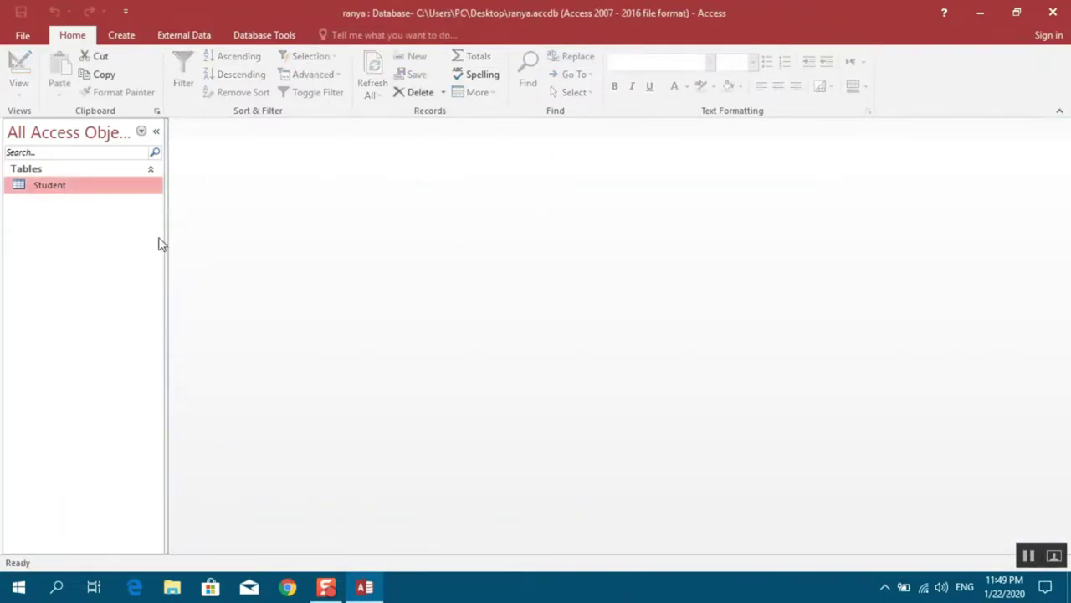
{"action": "left_click", "coordinate": [123, 36]}
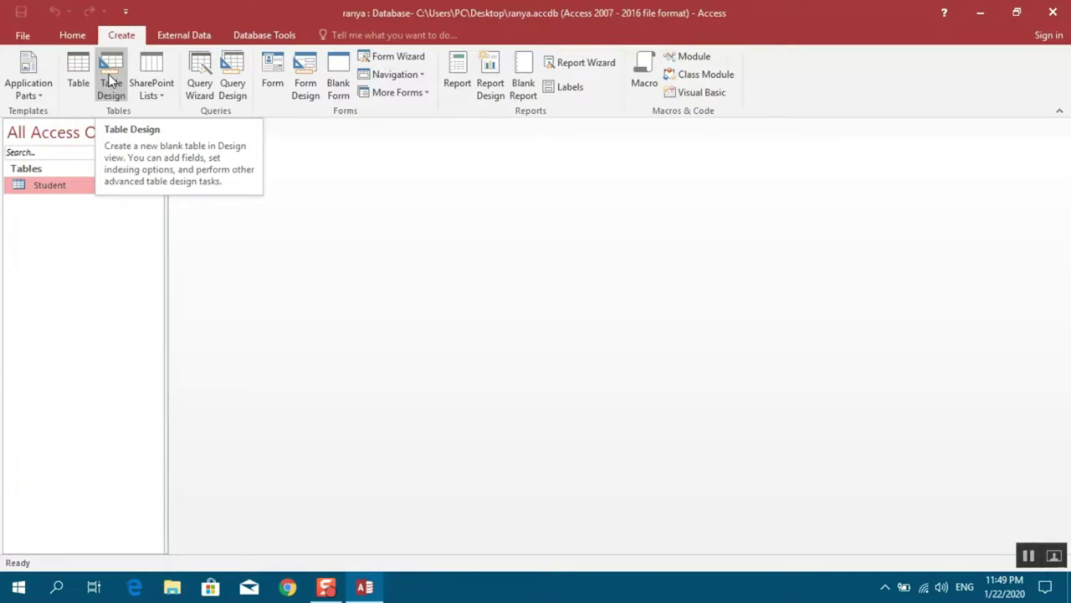
Create a new design-view table with SID as Number and Subject as Short Text
{"action": "left_click", "coordinate": [109, 79]}
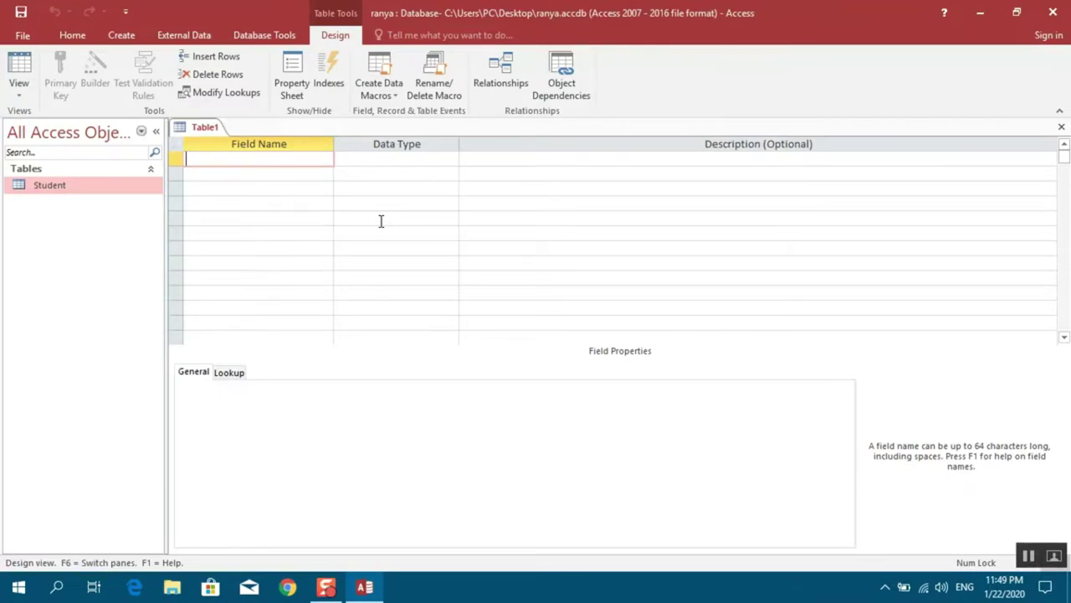
{"action": "type", "text": "SID"}
{"action": "key", "text": "Tab"}
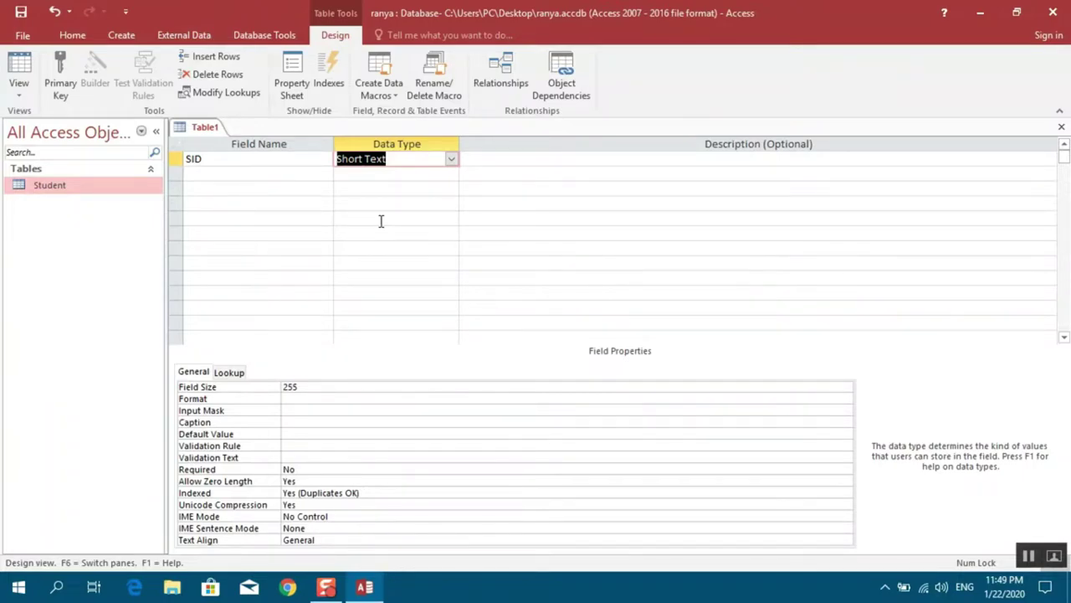
{"action": "type", "text": "number"}
{"action": "key", "text": "Tab"}
{"action": "key", "text": "Tab"}
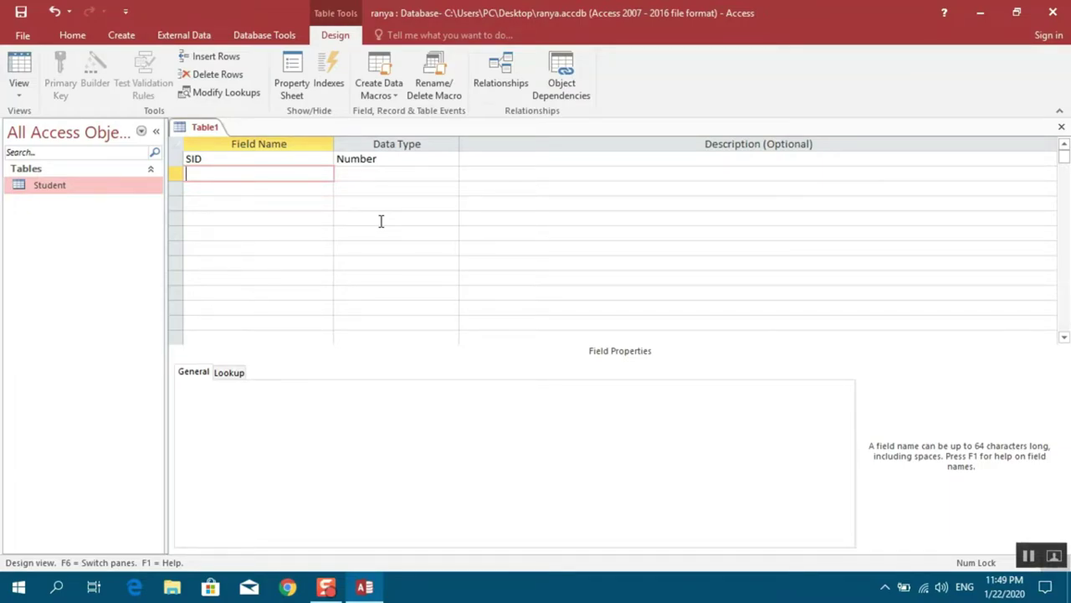
{"action": "type", "text": "Subject"}
{"action": "key", "text": "Tab"}
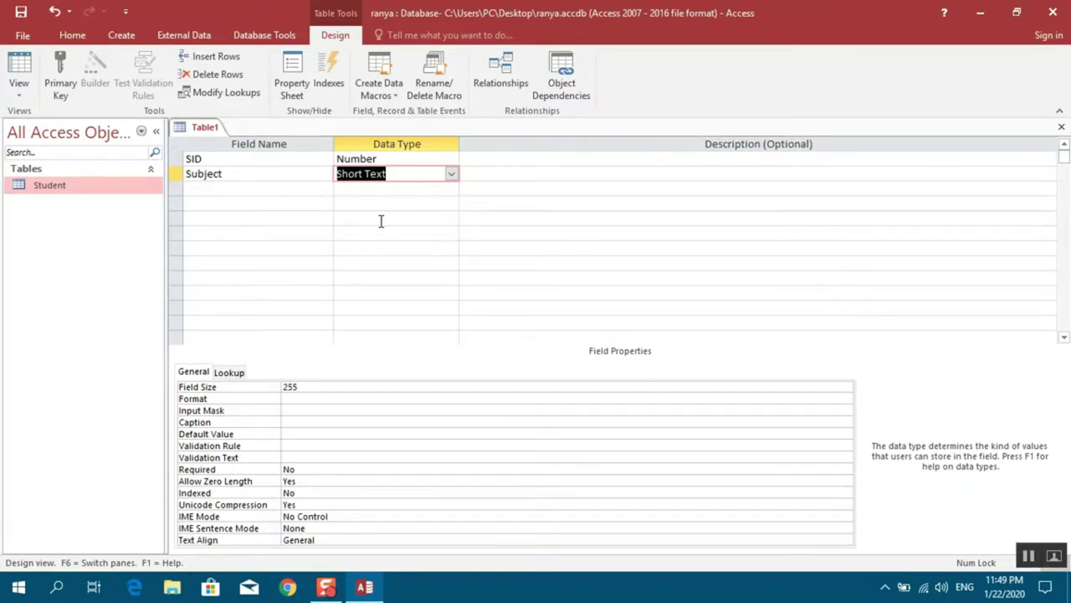
Set SID as the new table's primary key, reapplying it until the key icon shows
{"action": "left_click", "coordinate": [231, 176]}
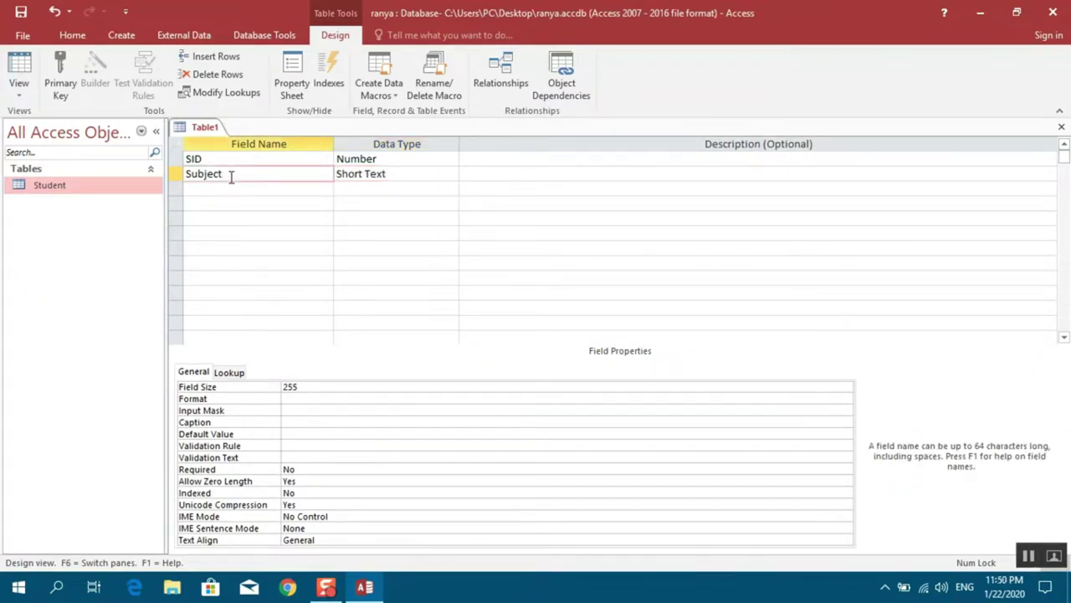
{"action": "left_click", "coordinate": [229, 158]}
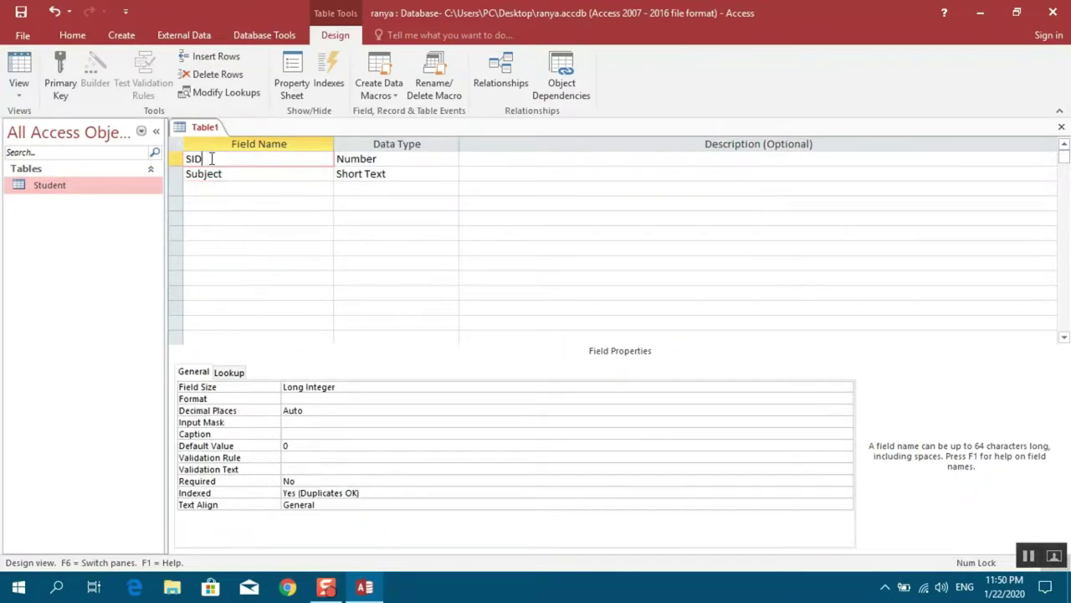
{"action": "right_click", "coordinate": [212, 158]}
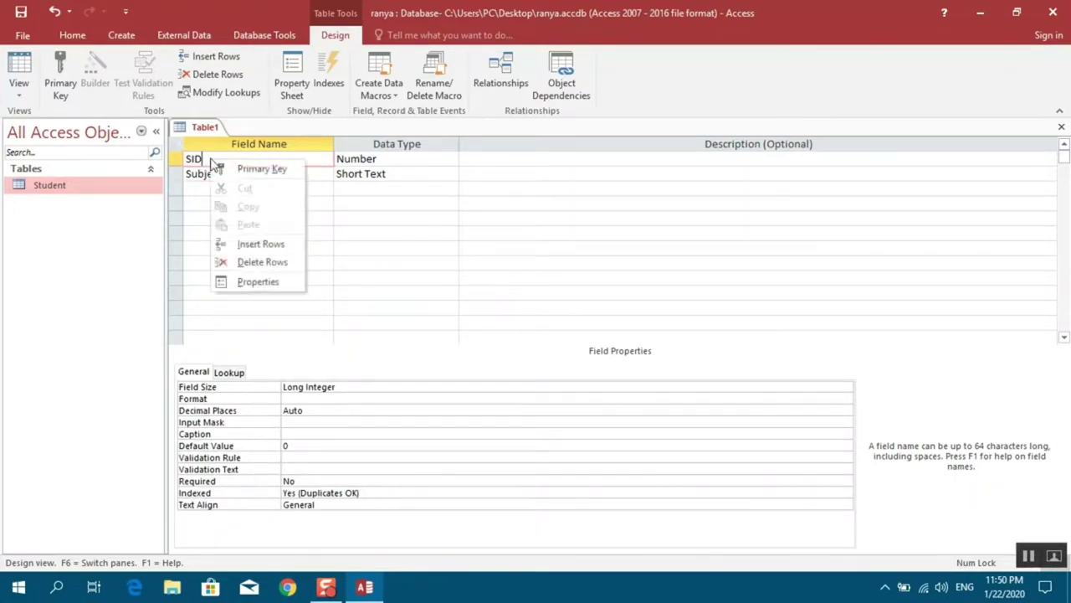
{"action": "left_click", "coordinate": [238, 171]}
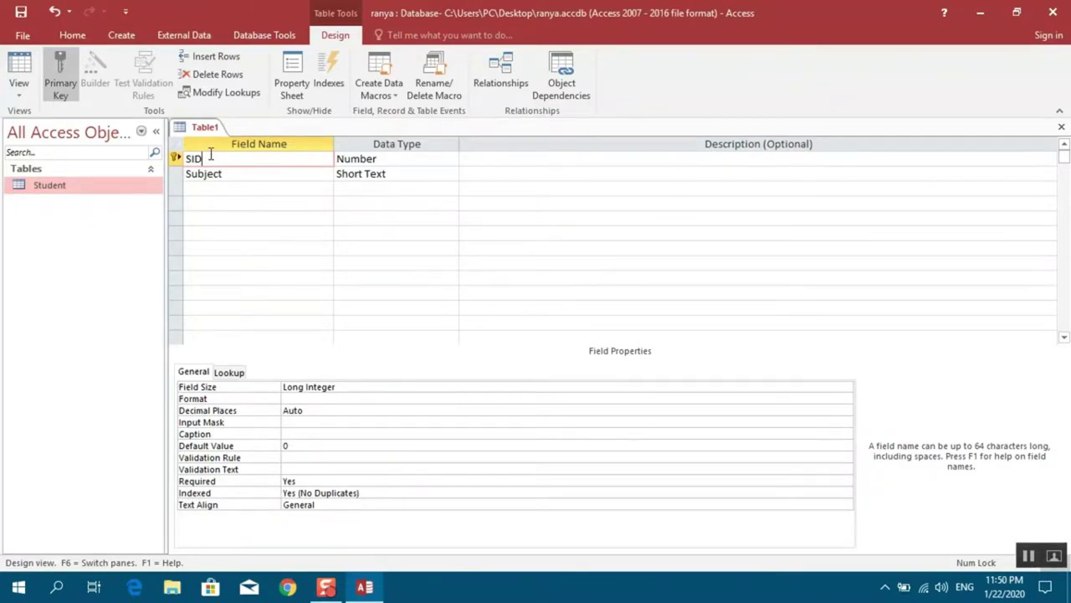
{"action": "right_click", "coordinate": [211, 155]}
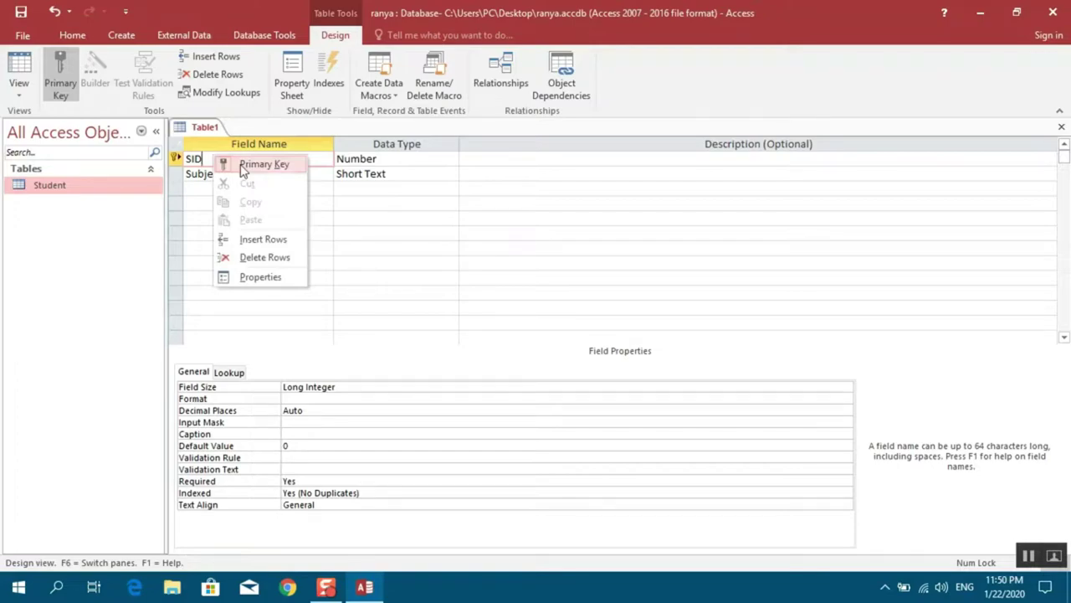
{"action": "left_click", "coordinate": [243, 165]}
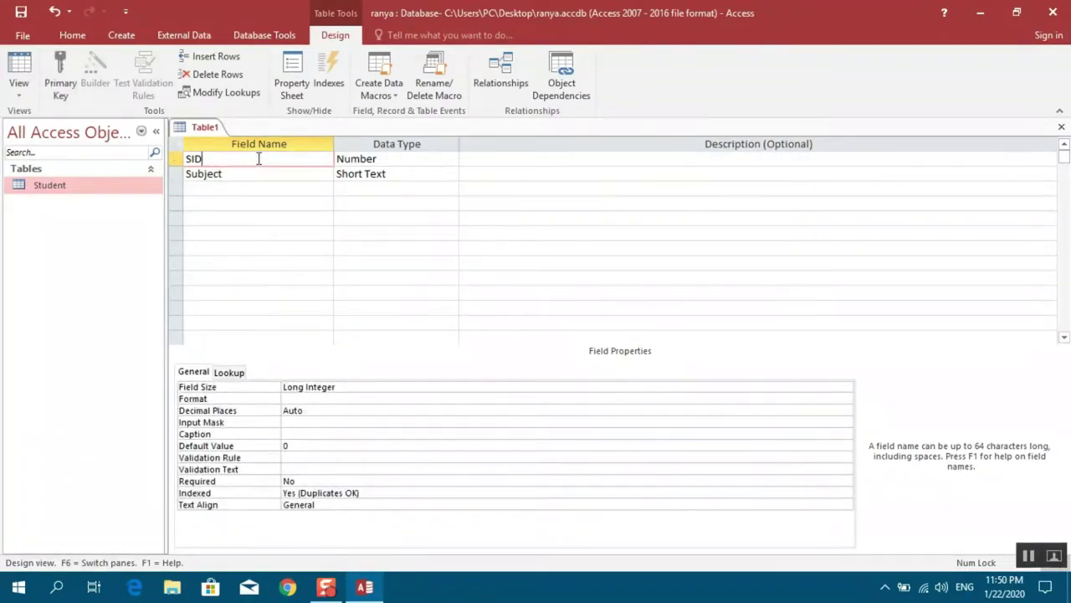
{"action": "right_click", "coordinate": [259, 159]}
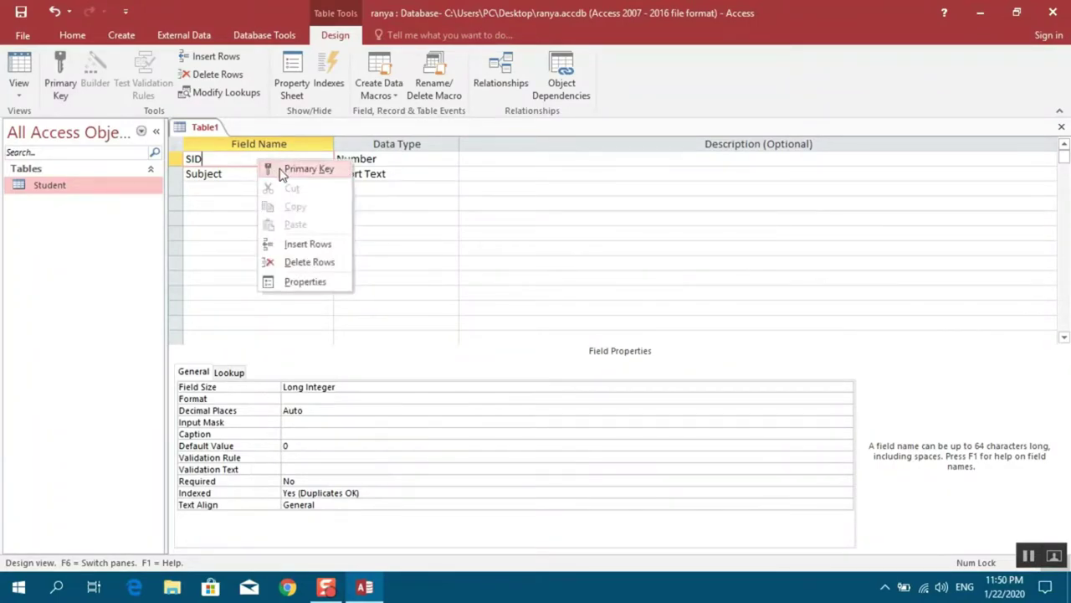
{"action": "left_click", "coordinate": [281, 170]}
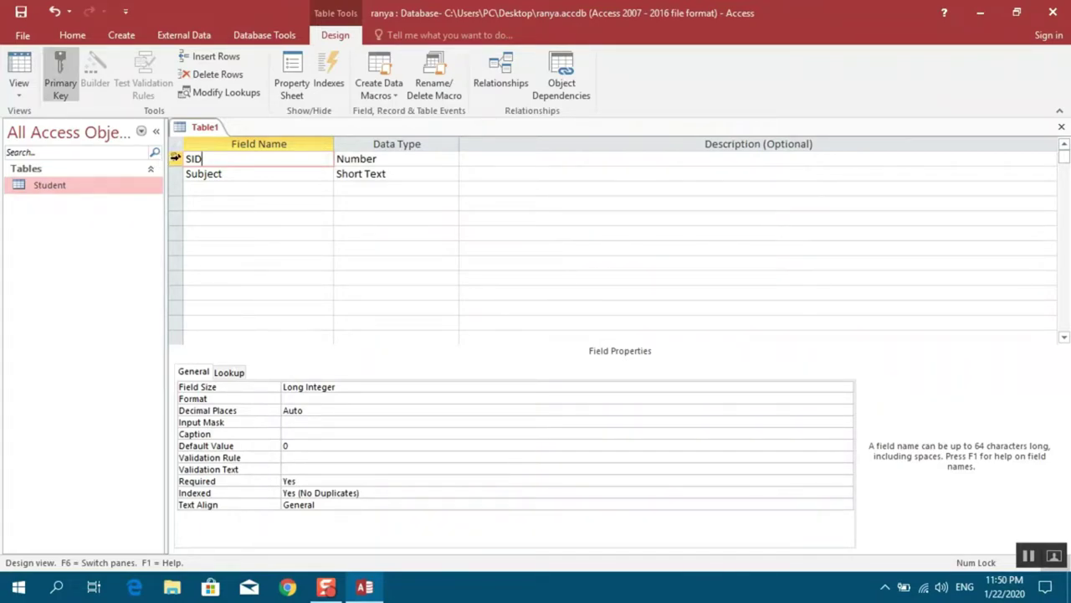
Close the new table's design and save it under the name 'Subject'
{"action": "left_click", "coordinate": [1061, 127]}
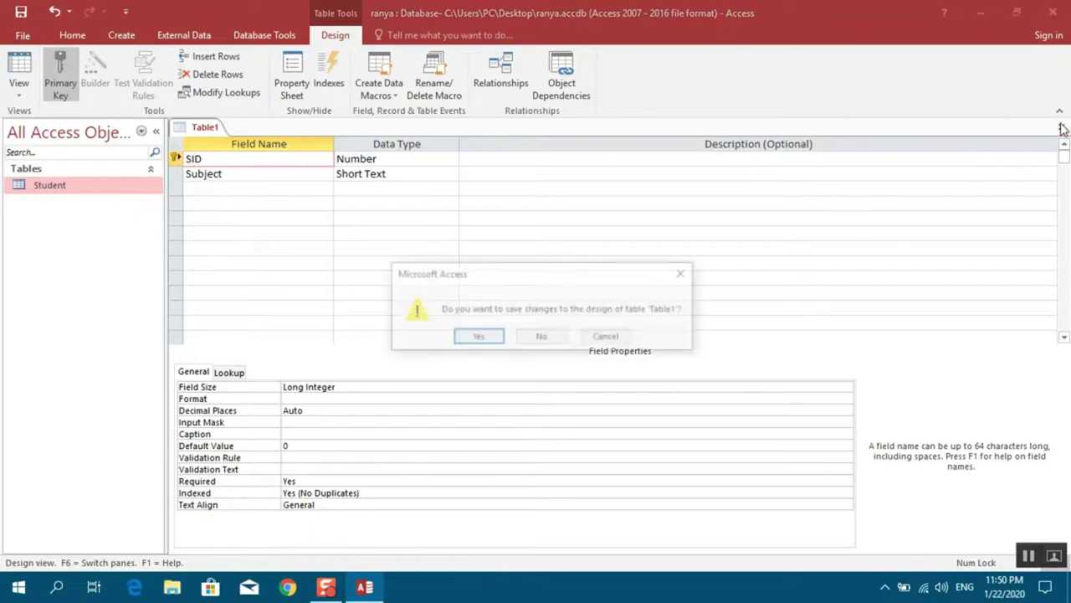
{"action": "left_click", "coordinate": [475, 337]}
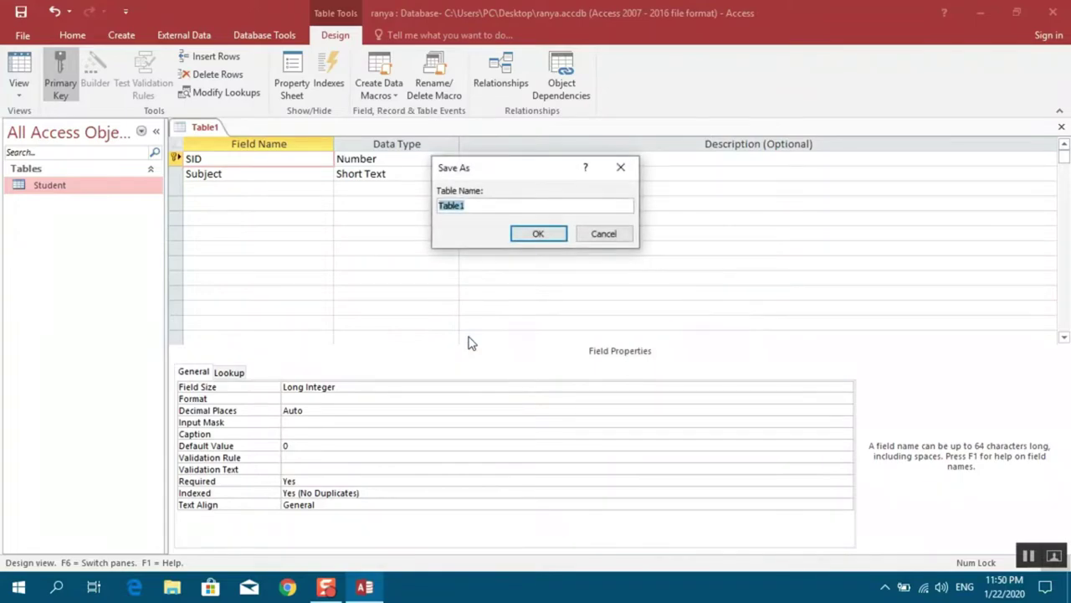
{"action": "type", "text": "Subject"}
{"action": "left_click", "coordinate": [506, 235]}
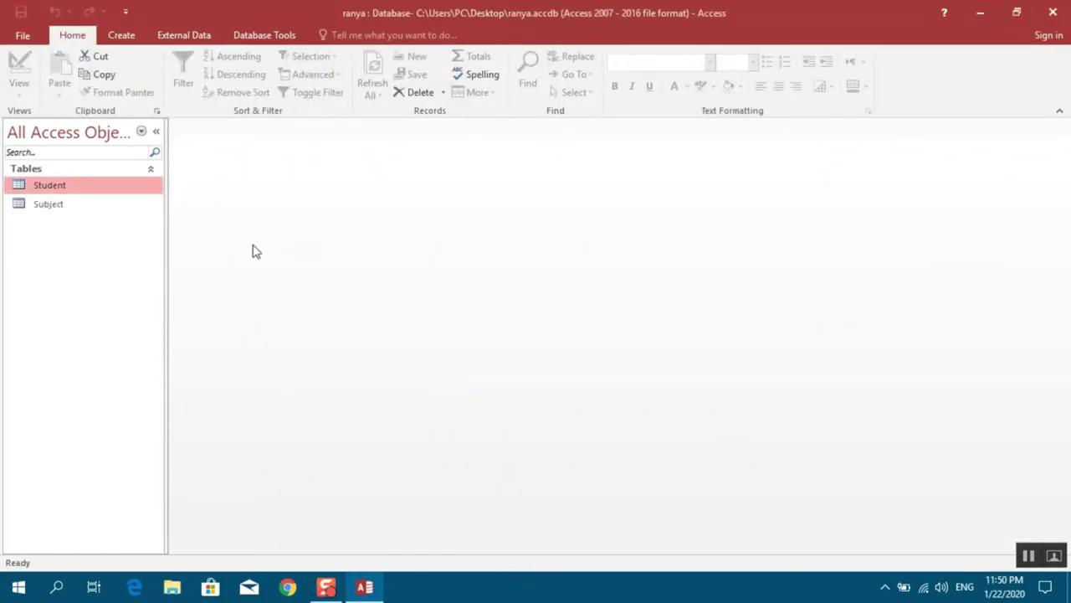
View the Student and Subject datasheets, close both, and show the Database Tools ribbon
{"action": "double_click", "coordinate": [41, 190]}
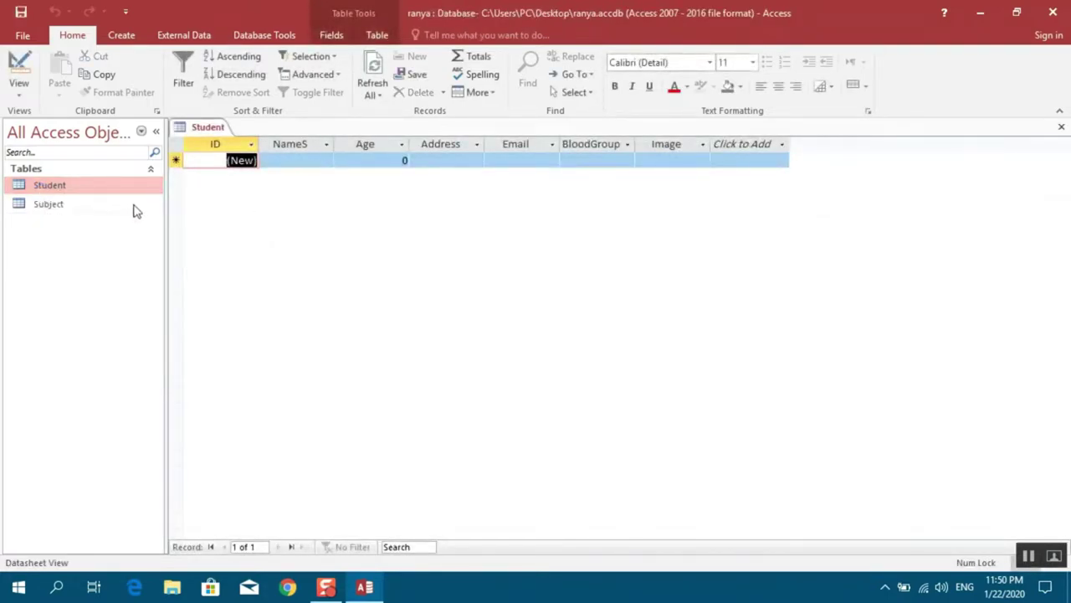
{"action": "double_click", "coordinate": [95, 210]}
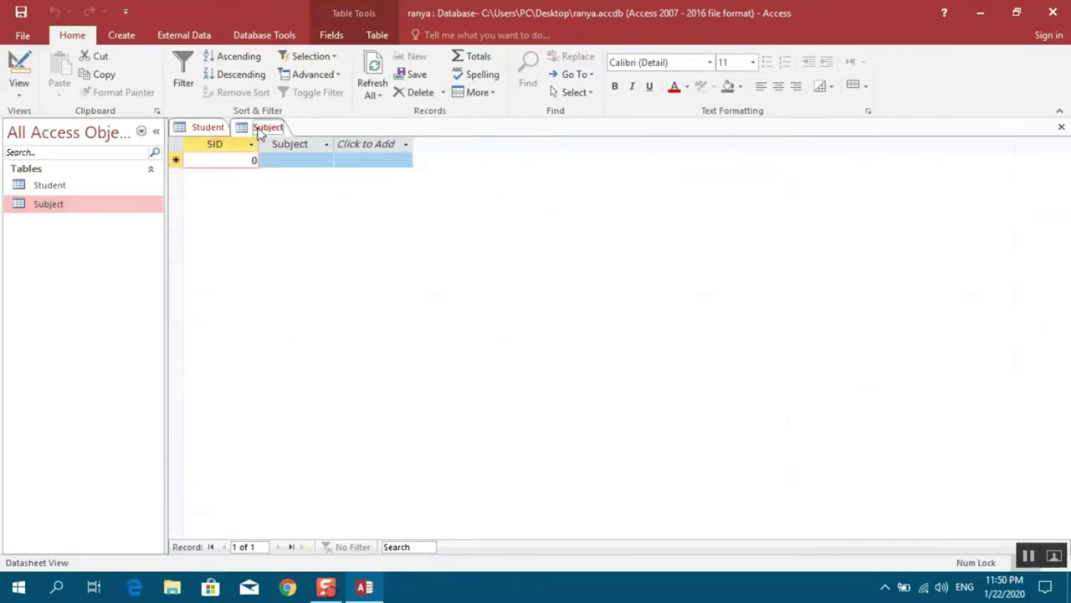
{"action": "left_click", "coordinate": [209, 128]}
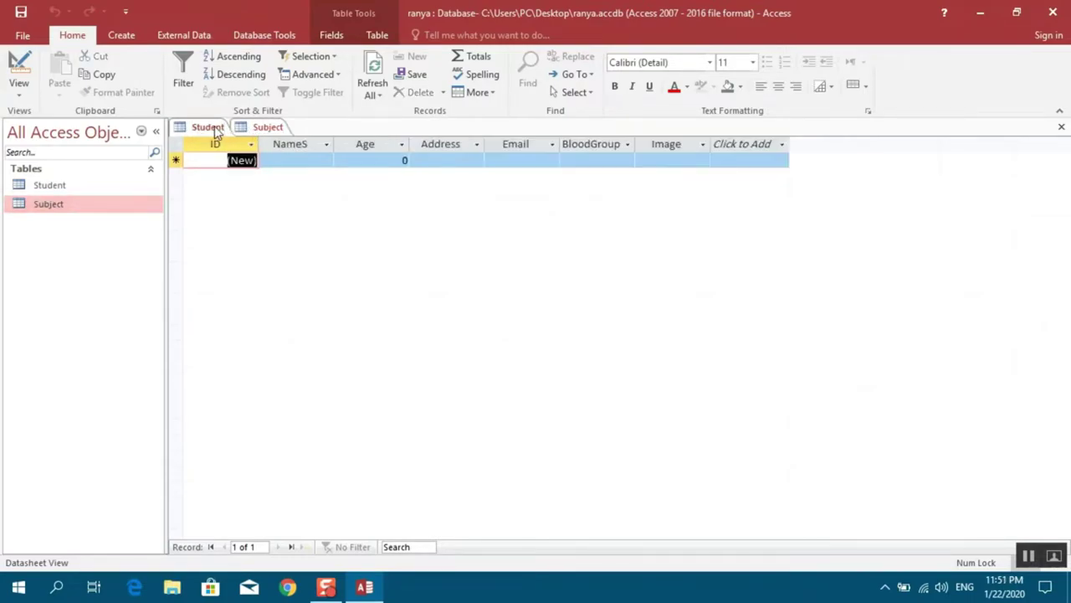
{"action": "right_click", "coordinate": [215, 132]}
{"action": "left_click", "coordinate": [236, 153]}
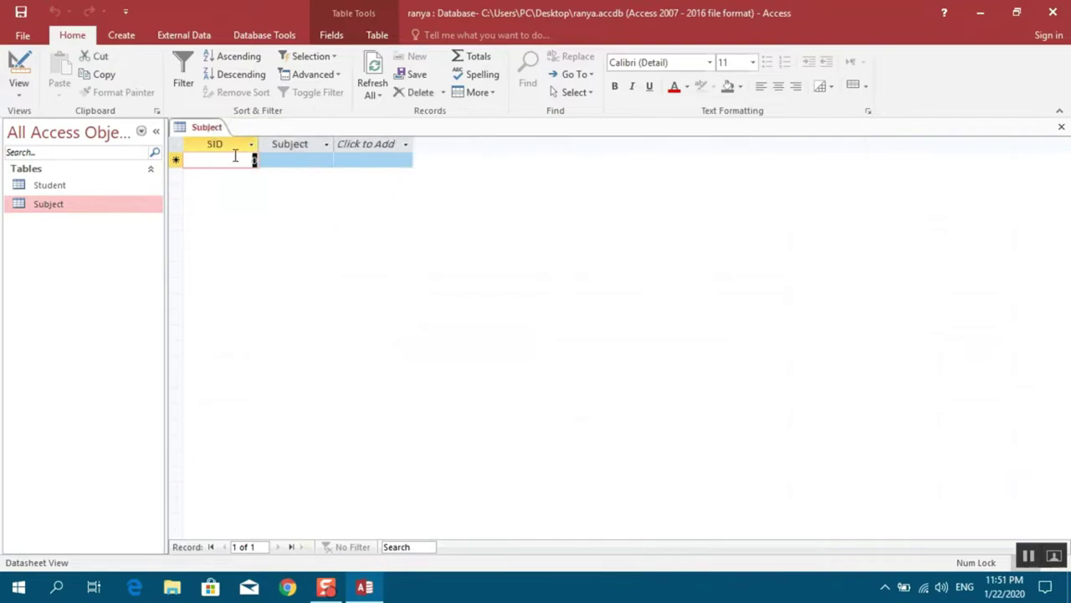
{"action": "right_click", "coordinate": [203, 134]}
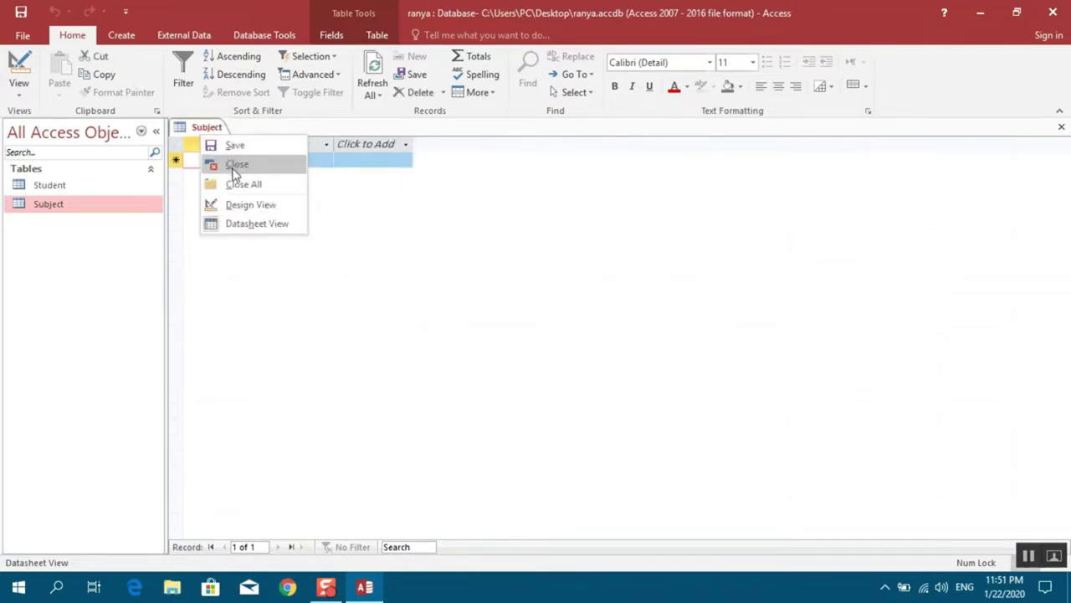
{"action": "left_click", "coordinate": [236, 167]}
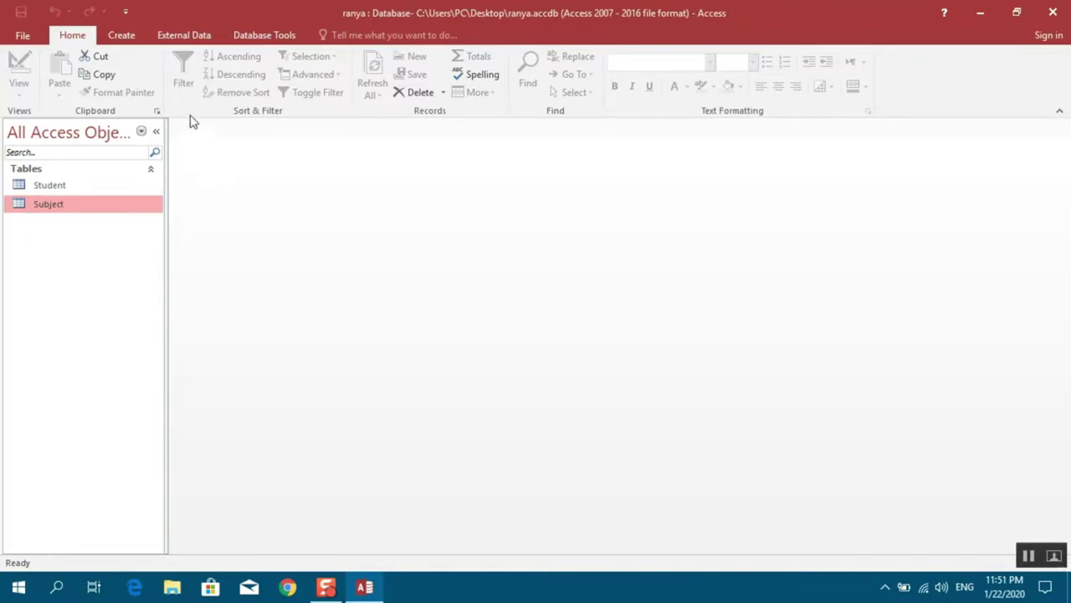
{"action": "left_click", "coordinate": [249, 39]}
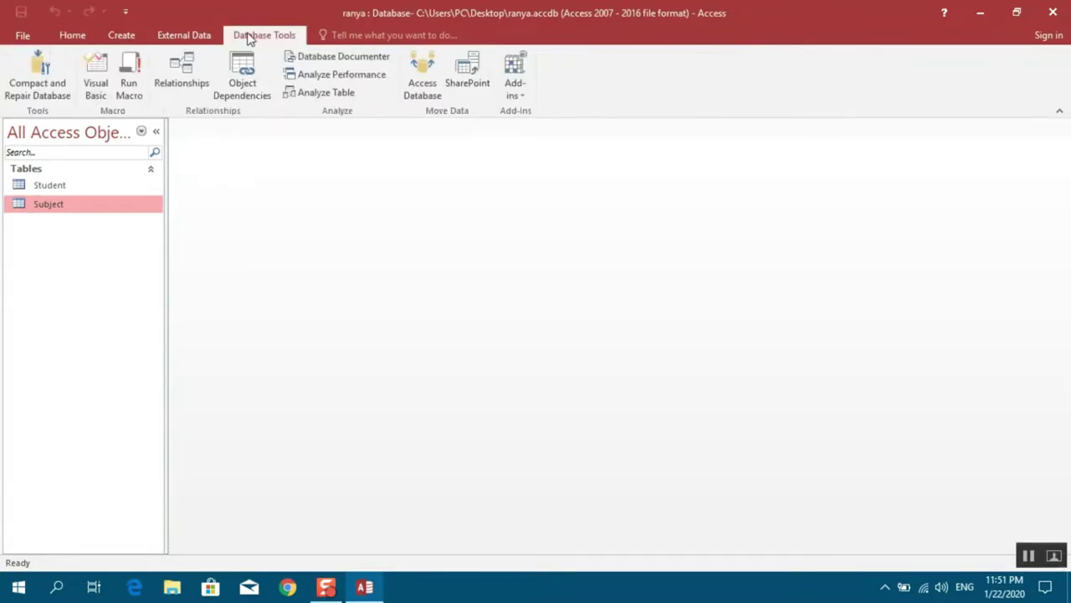
Open Relationships and add the Student and Subject tables to the layout
{"action": "left_click", "coordinate": [174, 70]}
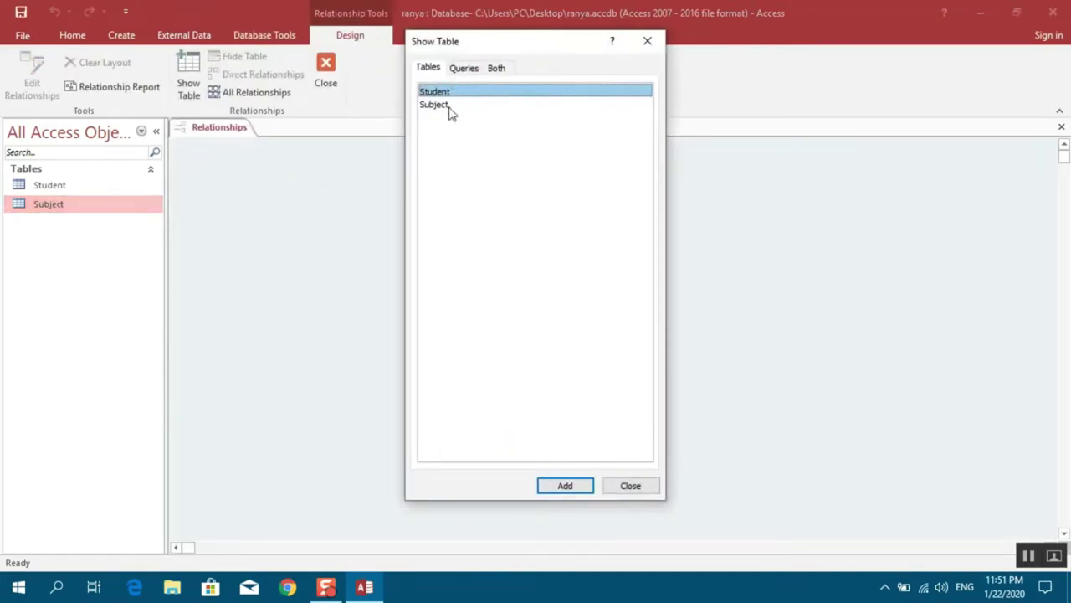
{"action": "left_click", "coordinate": [564, 485]}
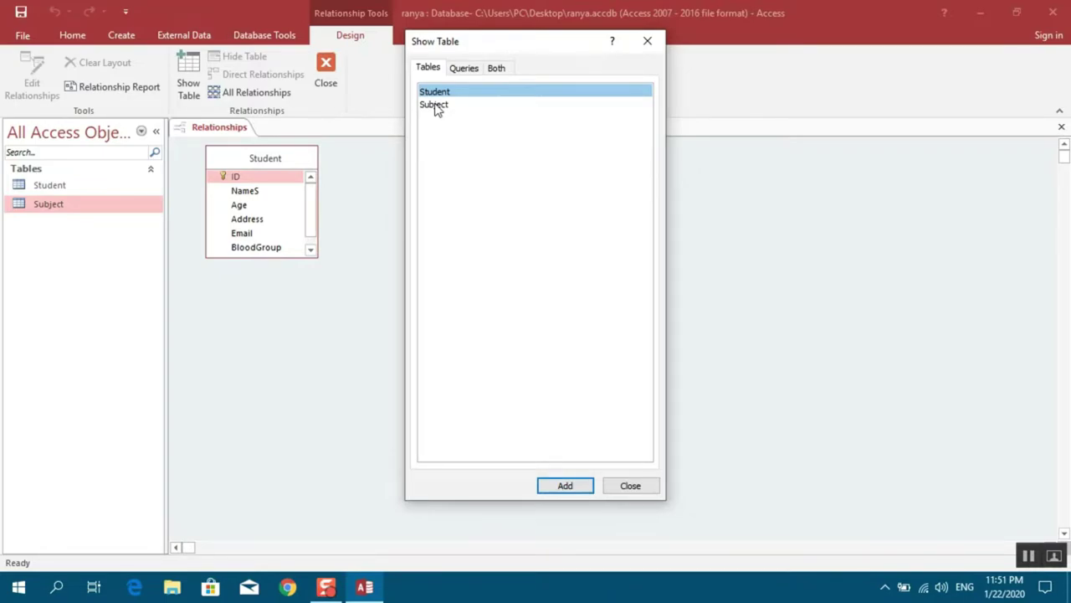
{"action": "left_click", "coordinate": [435, 105]}
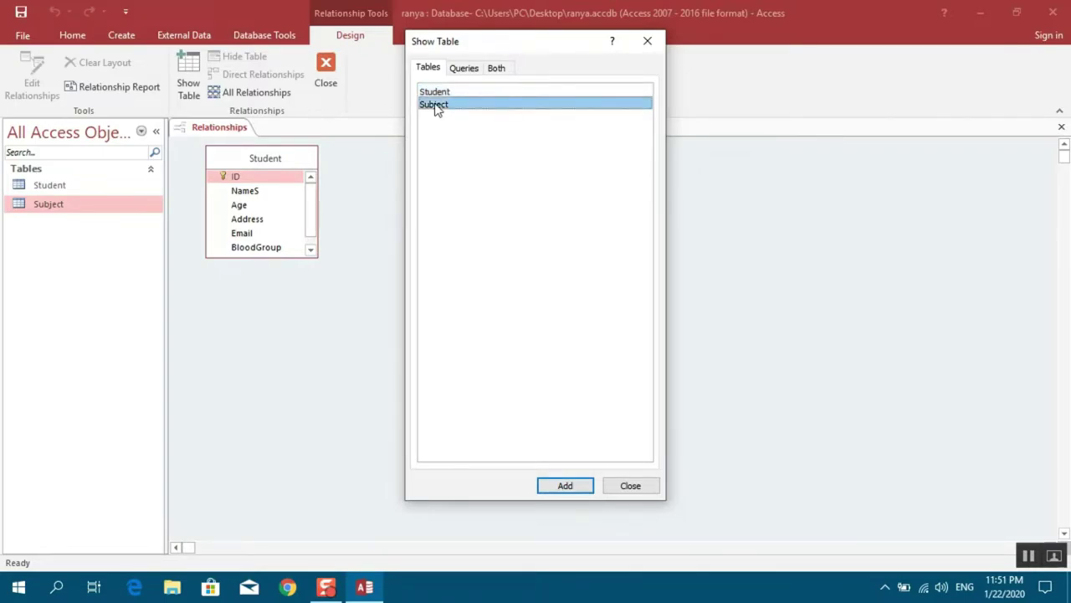
{"action": "double_click", "coordinate": [434, 105]}
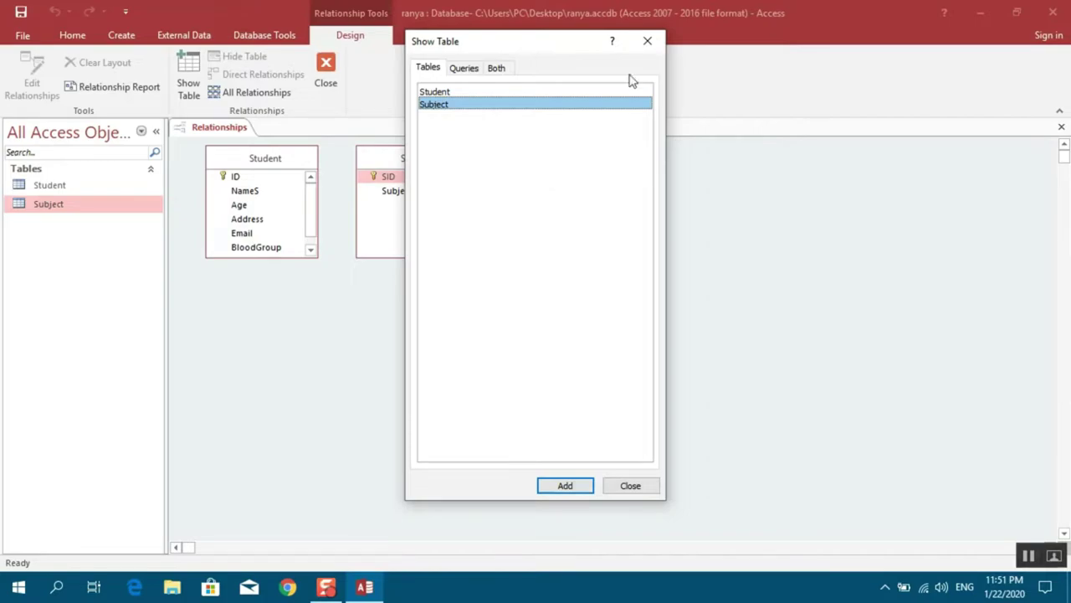
{"action": "left_click", "coordinate": [647, 41]}
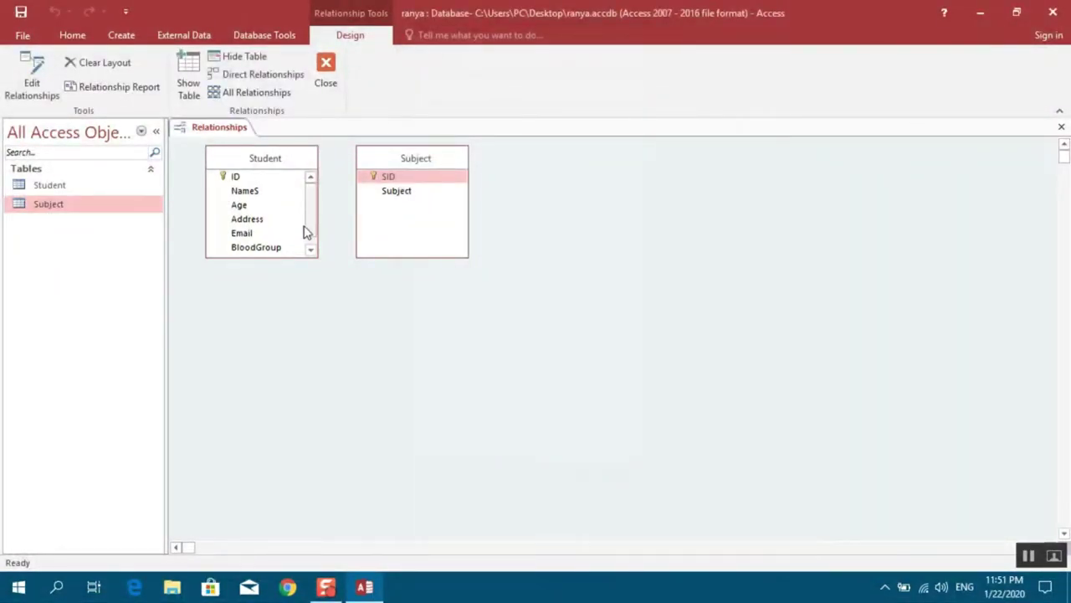
Relate Student.ID to Subject.SID one-to-one with referential integrity, cascade updates and cascade deletes
{"action": "left_click_drag", "start_coordinate": [379, 160], "coordinate": [481, 175]}
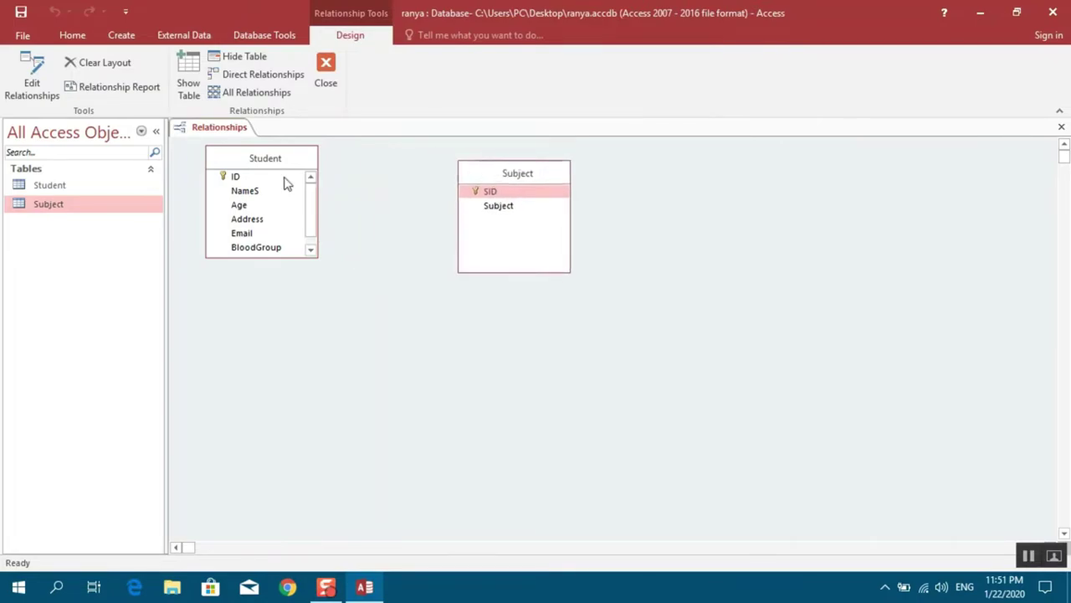
{"action": "left_click", "coordinate": [240, 177]}
{"action": "left_click_drag", "start_coordinate": [239, 175], "coordinate": [490, 191]}
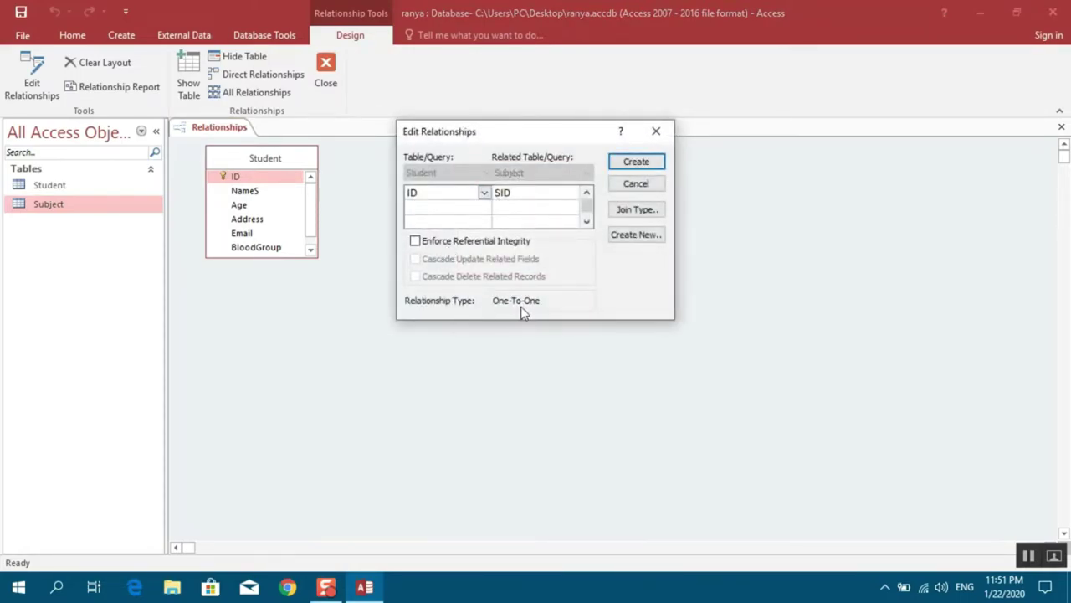
{"action": "left_click", "coordinate": [415, 241]}
{"action": "left_click", "coordinate": [416, 260]}
{"action": "left_click", "coordinate": [416, 277]}
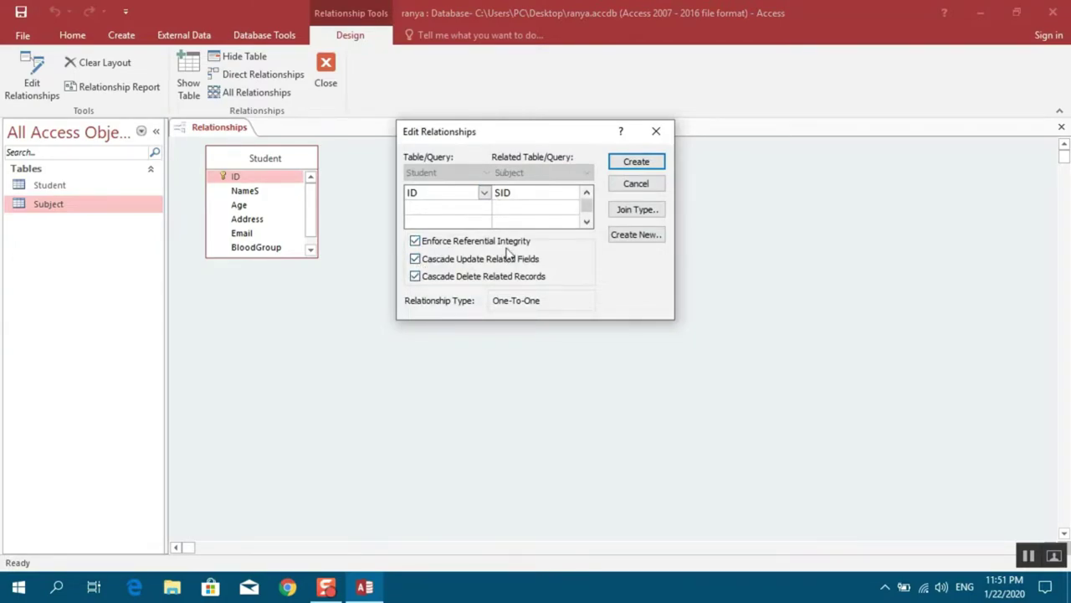
{"action": "left_click", "coordinate": [635, 164]}
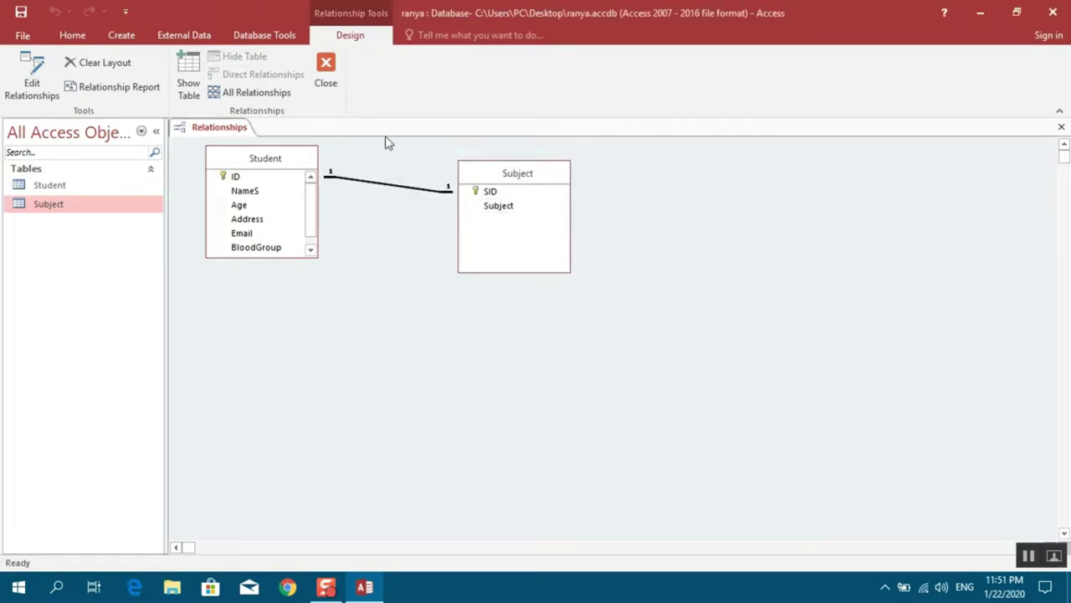
Close the Relationships window and keep its layout changes
{"action": "left_click", "coordinate": [331, 75]}
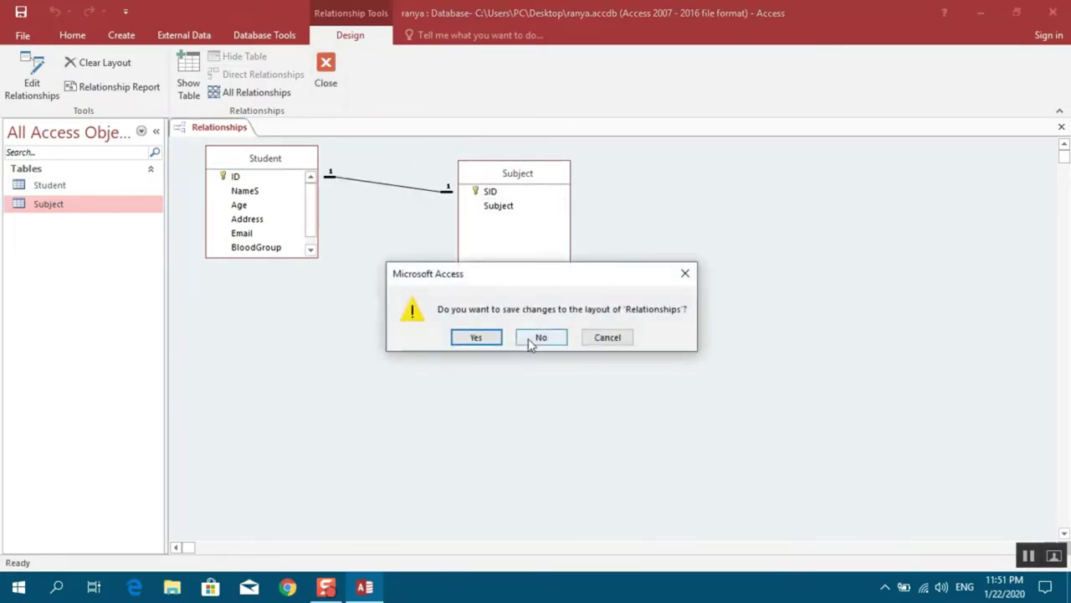
{"action": "left_click", "coordinate": [489, 338]}
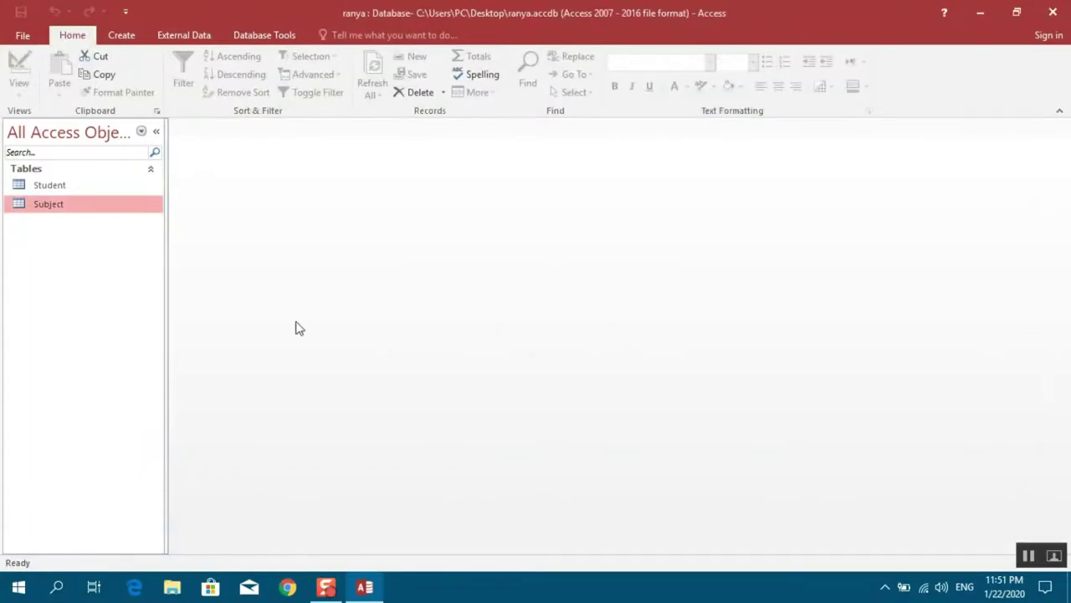
In the Student datasheet, enter a student's name, age 20, e-mail address and blood group A+
{"action": "double_click", "coordinate": [47, 187]}
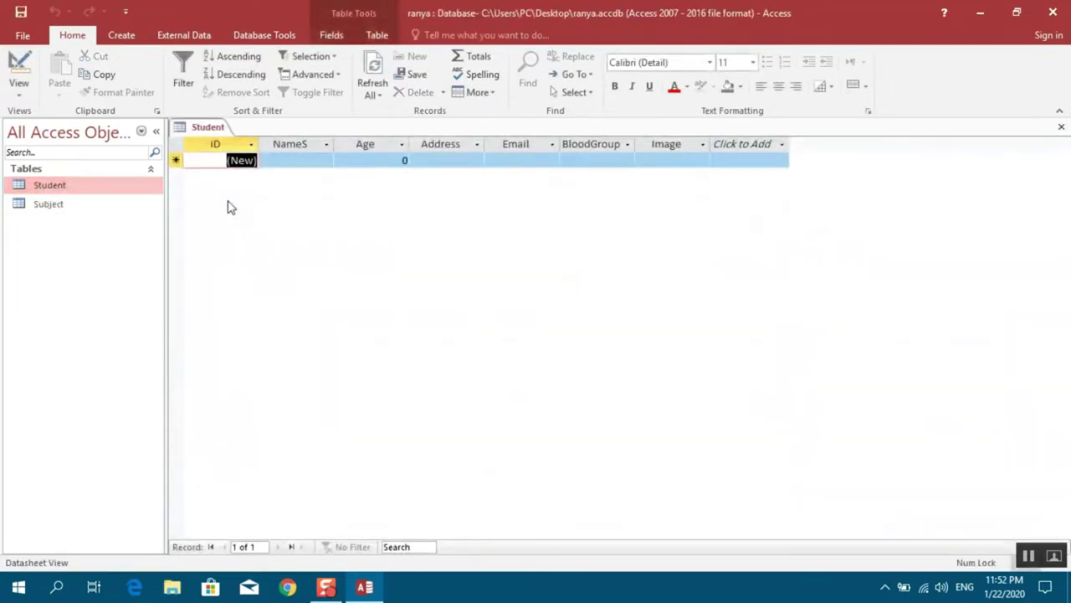
{"action": "key", "text": "Tab"}
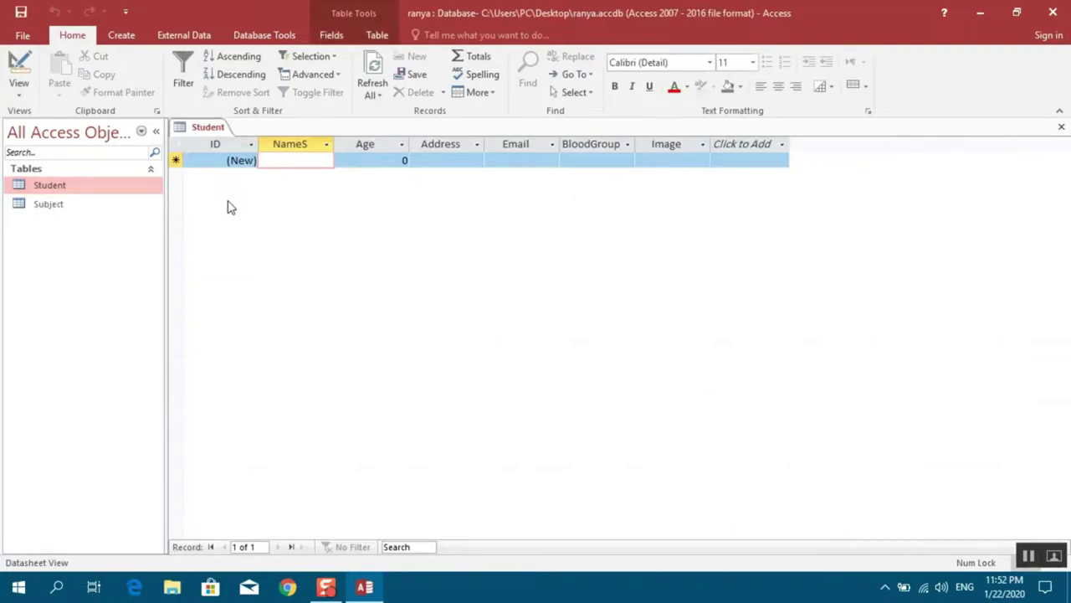
{"action": "type", "text": "Ahamd"}
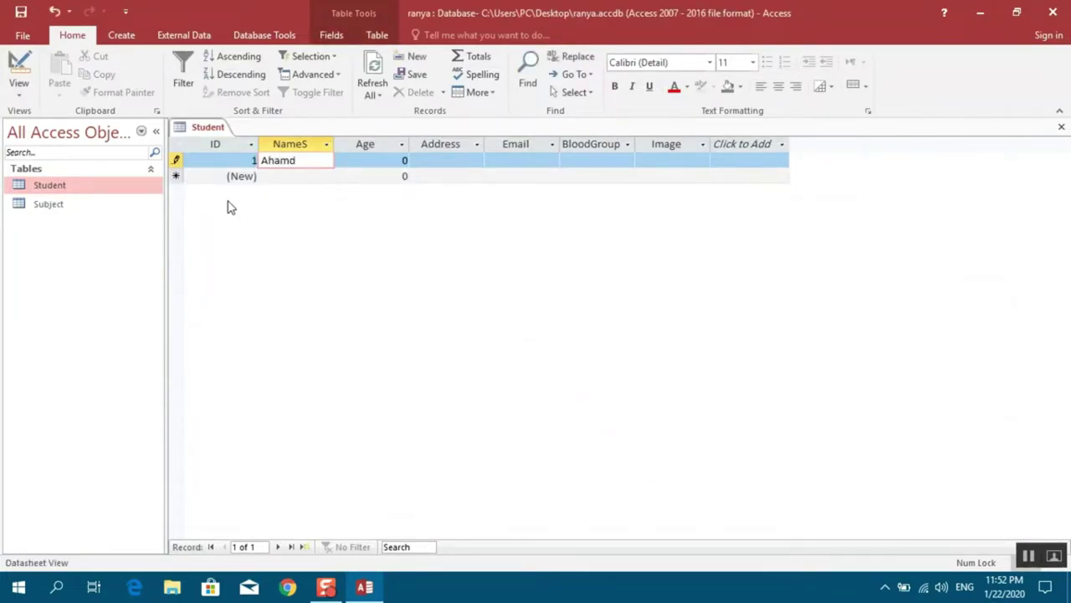
{"action": "key", "text": "Tab"}
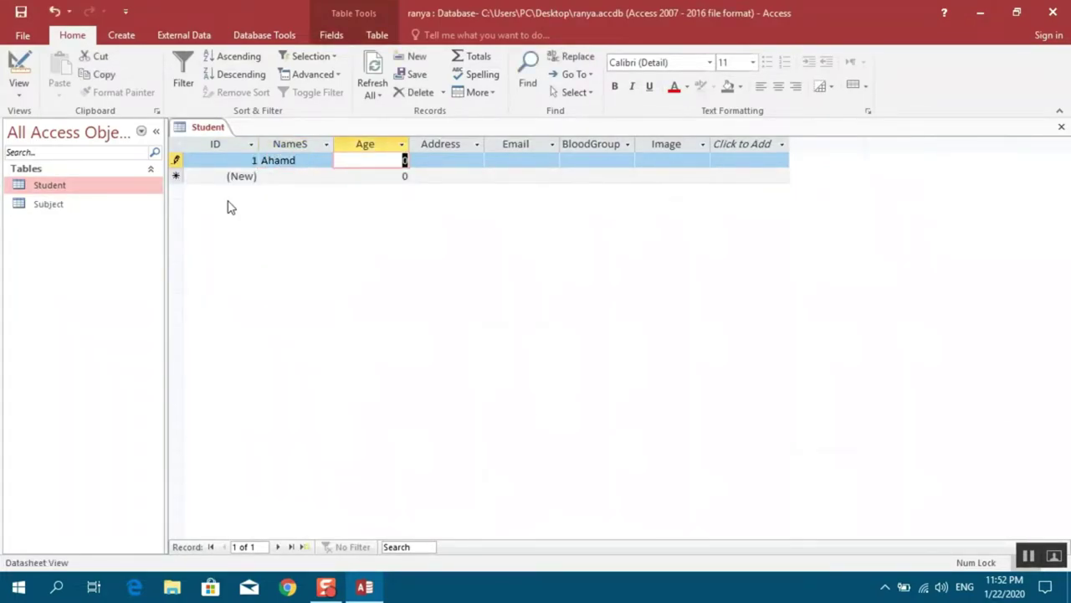
{"action": "type", "text": "20"}
{"action": "key", "text": "Tab"}
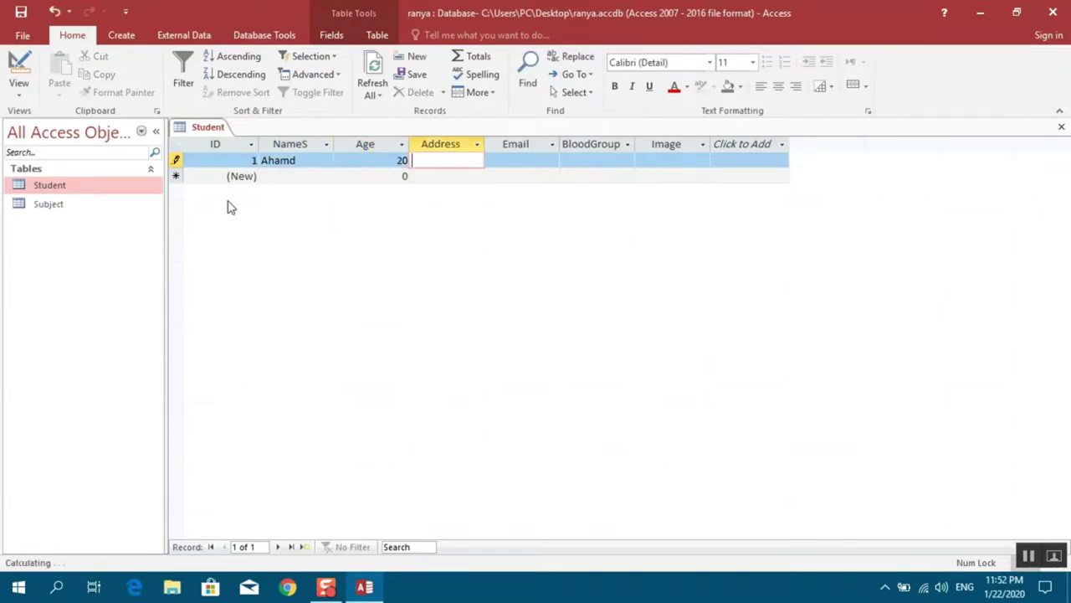
{"action": "key", "text": "Tab"}
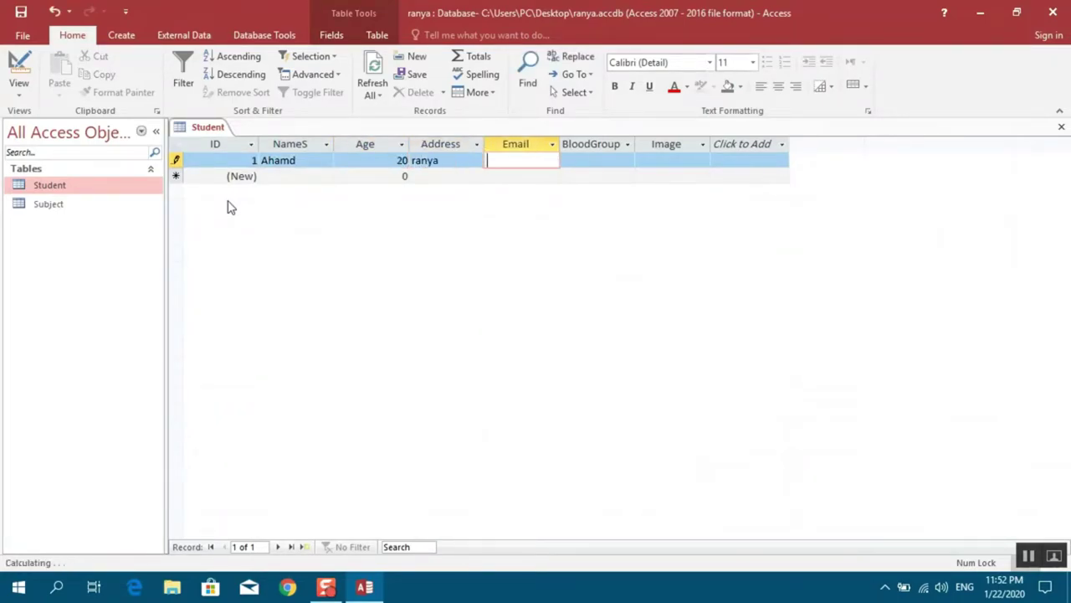
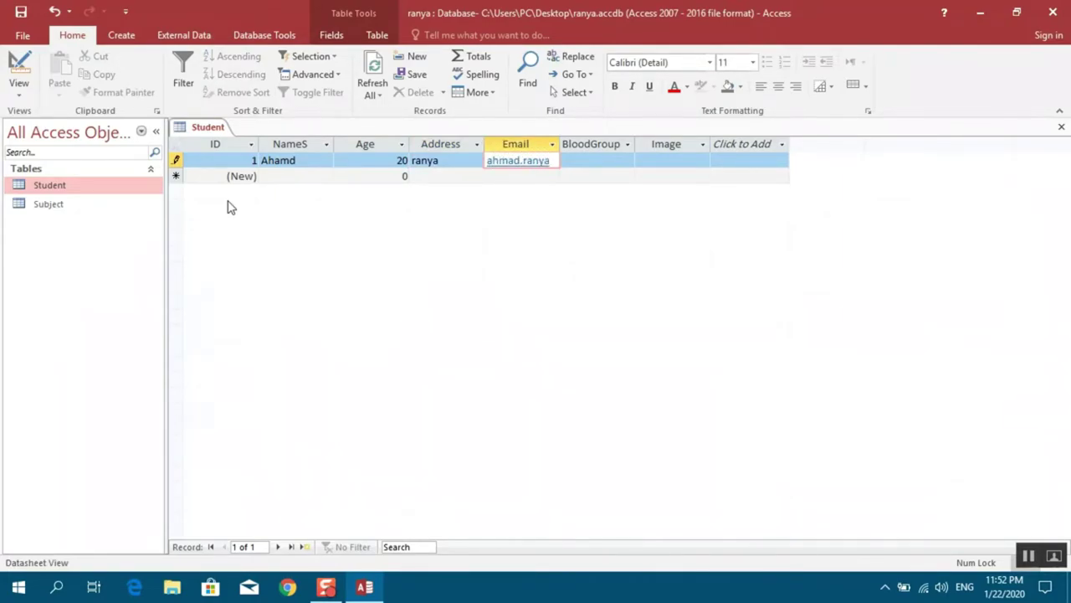
{"action": "left_click", "coordinate": [565, 164]}
{"action": "type", "text": "A"}
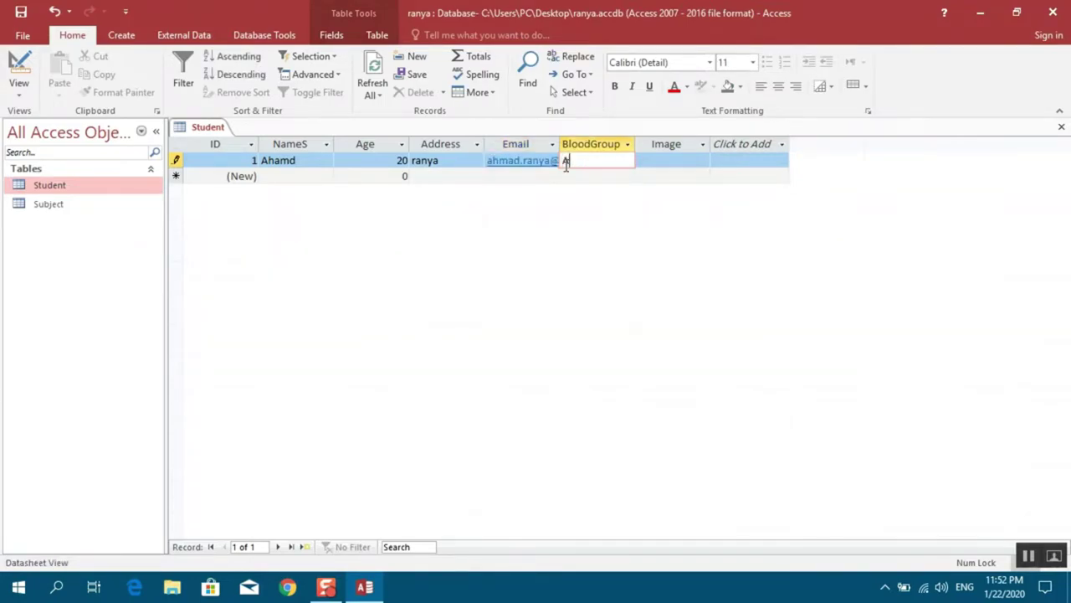
{"action": "type", "text": "+"}
{"action": "key", "text": "Tab"}
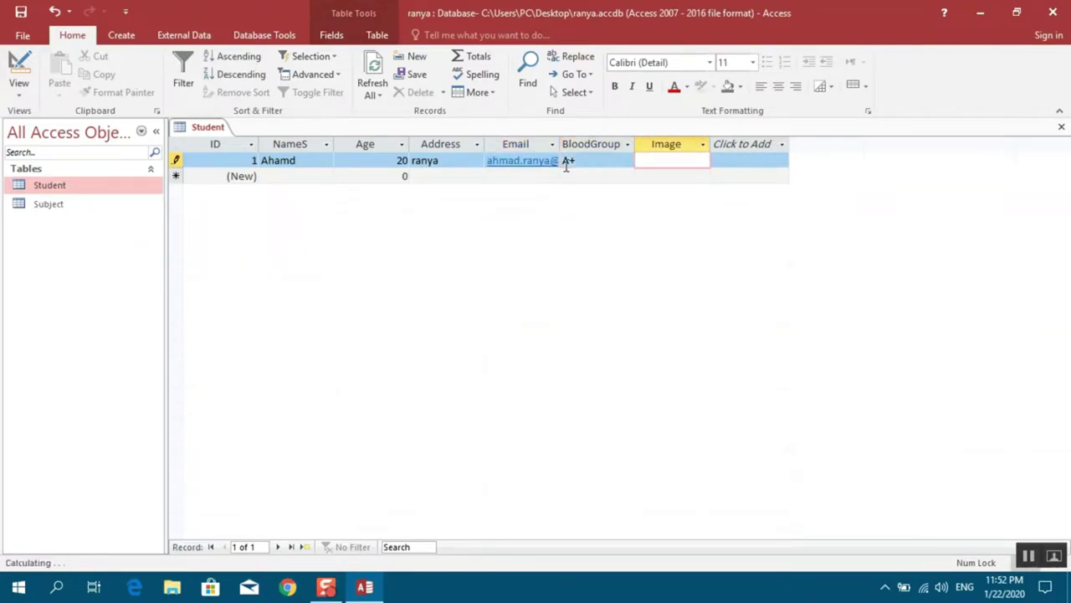
Insert an object from file into the Image cell, picking language-generation.jpg on the Desktop
{"action": "right_click", "coordinate": [682, 165]}
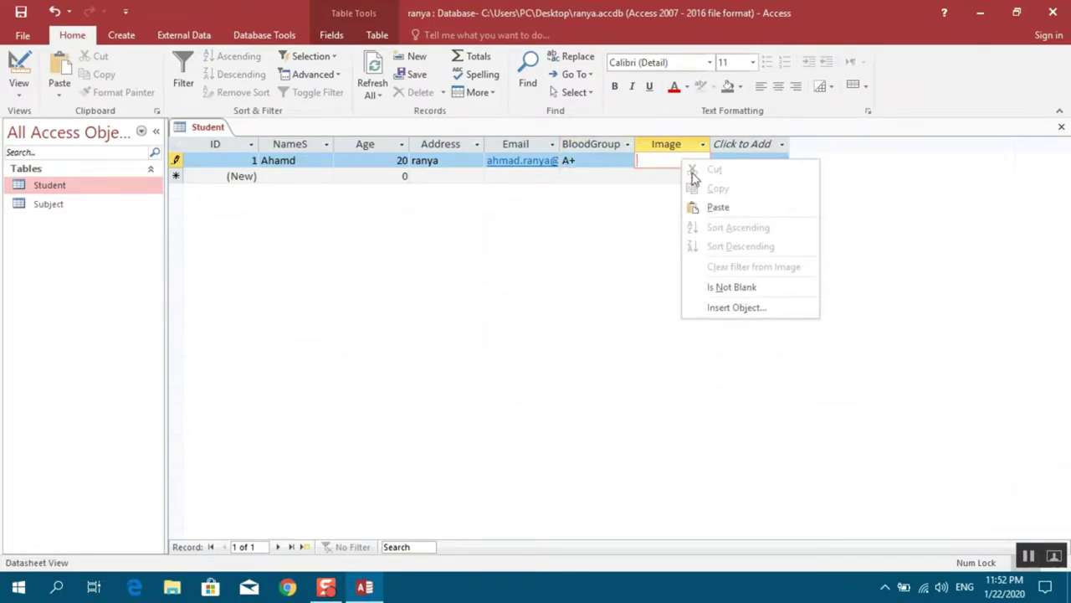
{"action": "left_click", "coordinate": [722, 310]}
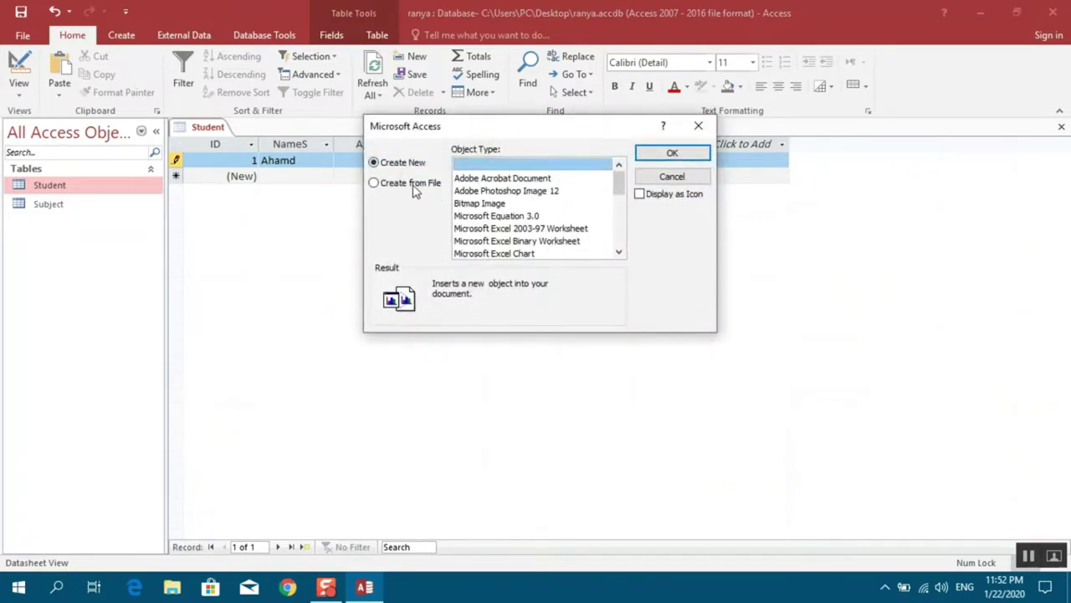
{"action": "left_click", "coordinate": [413, 187]}
{"action": "left_click", "coordinate": [476, 186]}
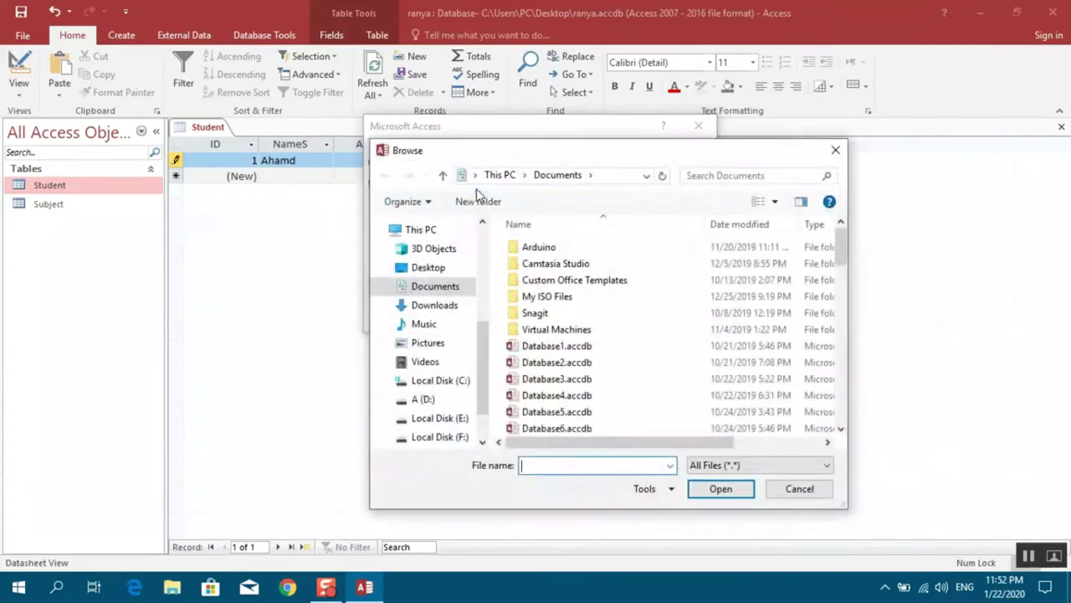
{"action": "left_click", "coordinate": [430, 267]}
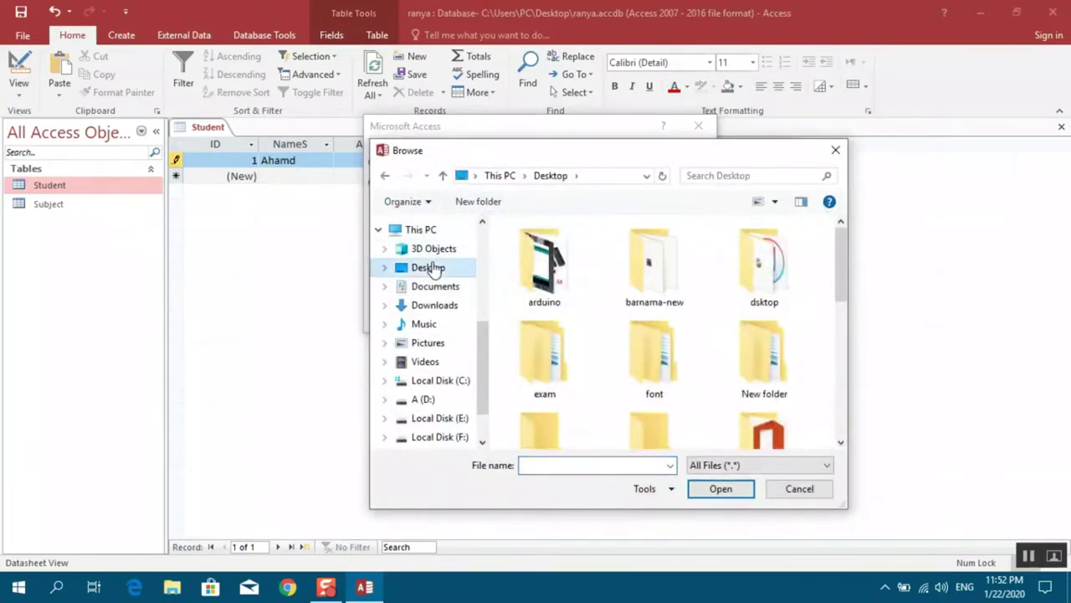
{"action": "left_click_drag", "start_coordinate": [845, 251], "coordinate": [844, 336]}
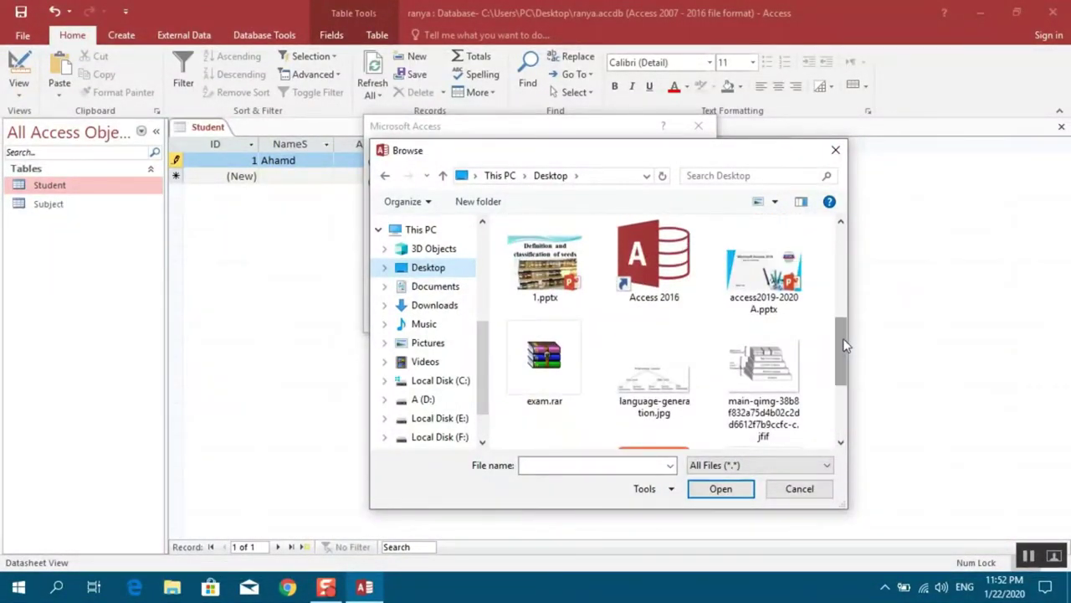
{"action": "double_click", "coordinate": [654, 373]}
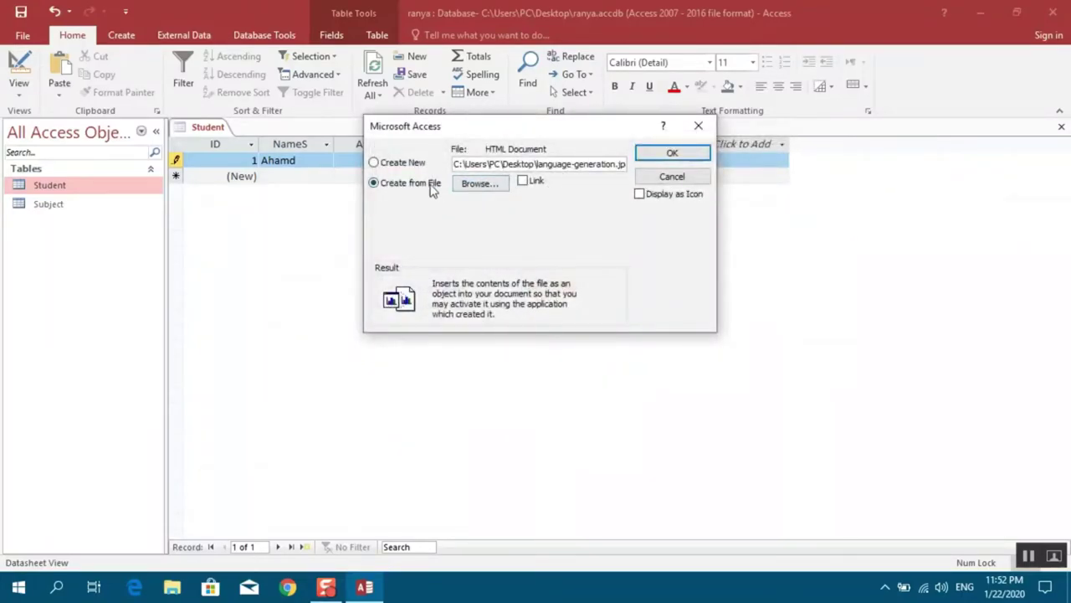
Embed the picture rather than linking it, then open it in Photos to verify
{"action": "left_click", "coordinate": [527, 186]}
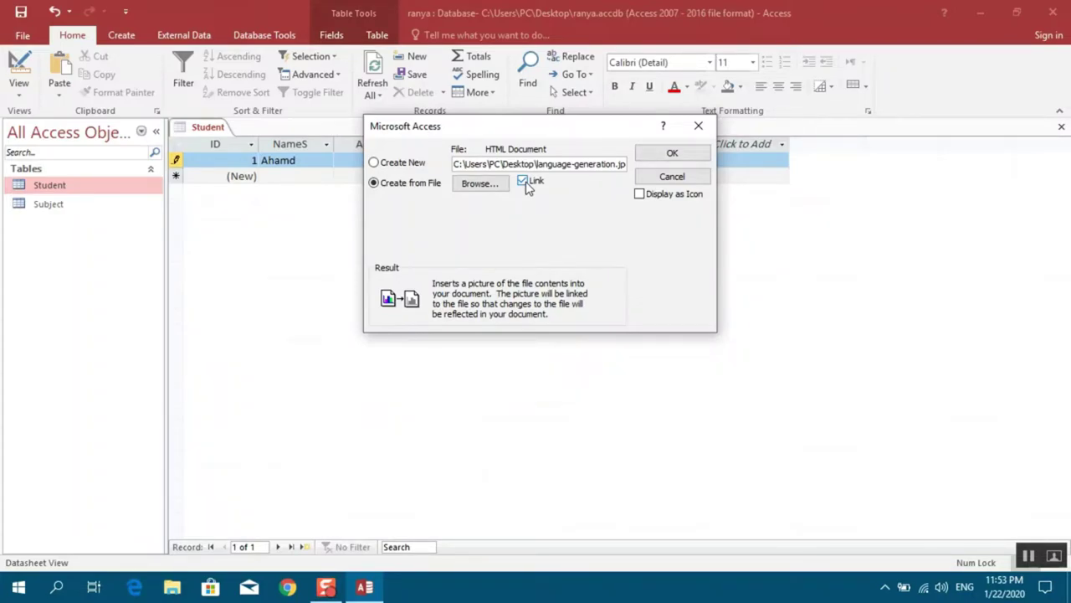
{"action": "left_click", "coordinate": [525, 184]}
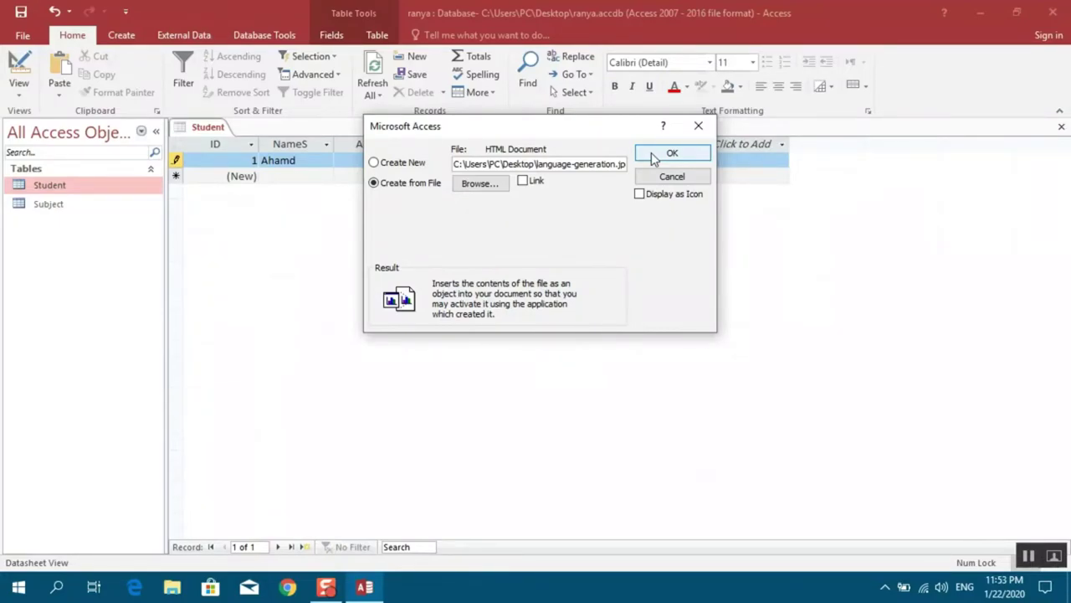
{"action": "left_click", "coordinate": [666, 155]}
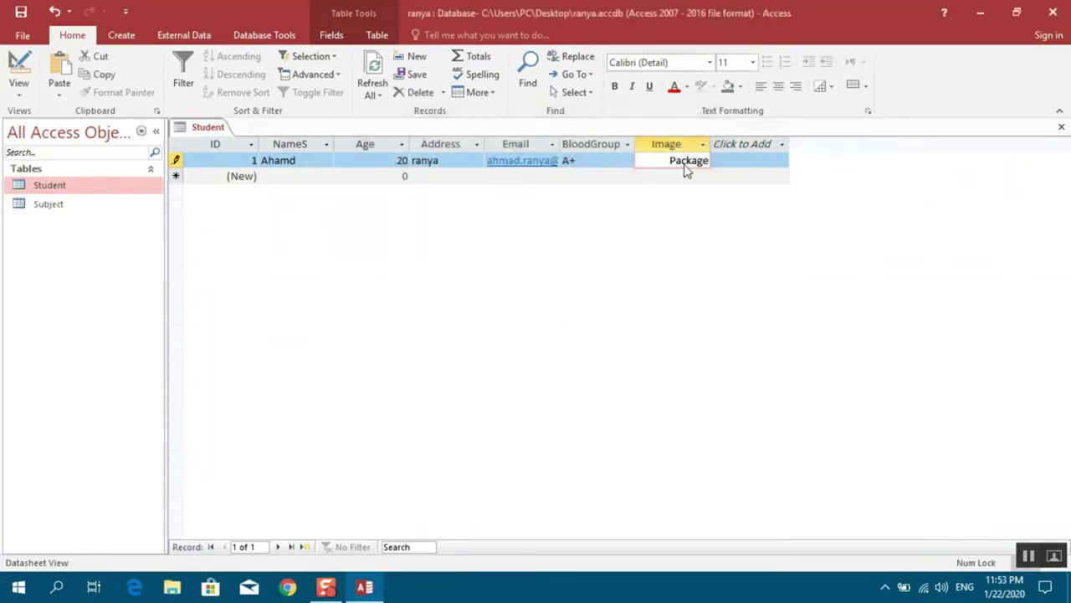
{"action": "double_click", "coordinate": [687, 167]}
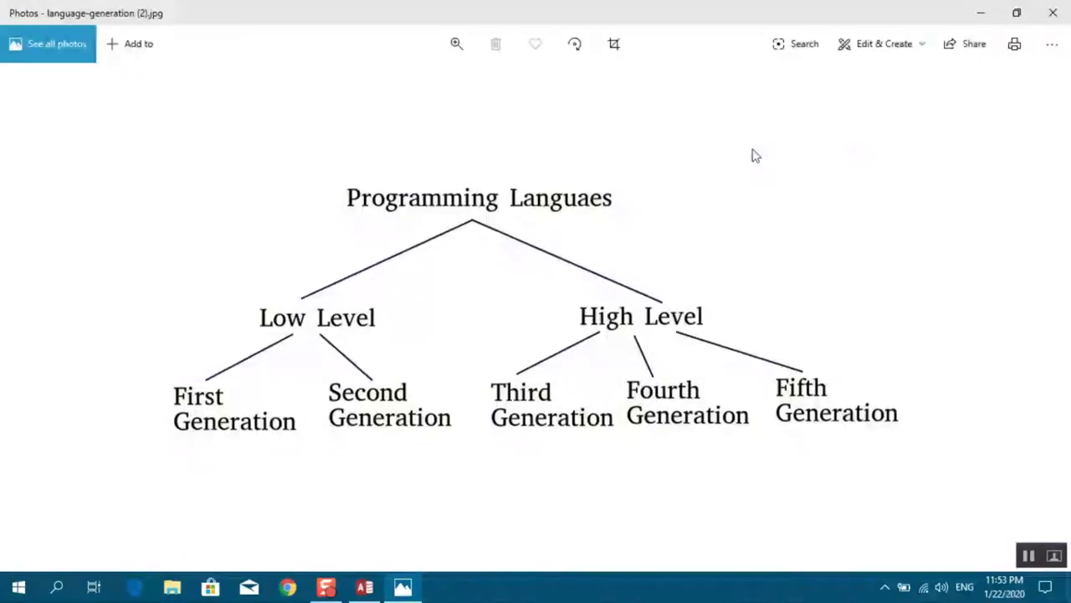
{"action": "left_click", "coordinate": [1052, 24]}
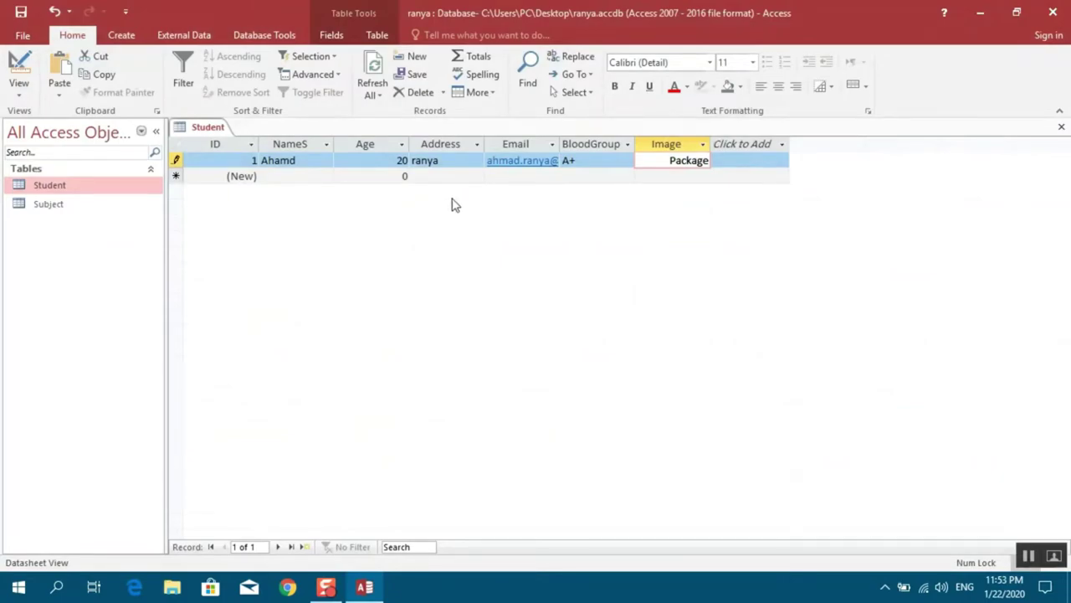
Save the first record, expand its subject subdatasheet, and add the subject Access
{"action": "key", "text": "Tab"}
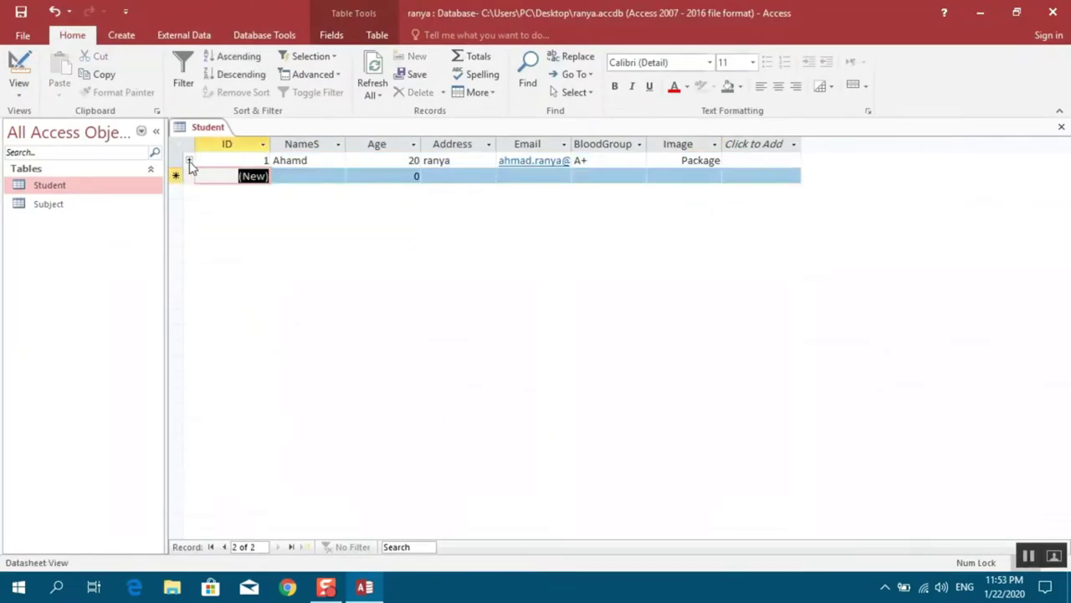
{"action": "left_click", "coordinate": [189, 160]}
{"action": "left_click", "coordinate": [263, 193]}
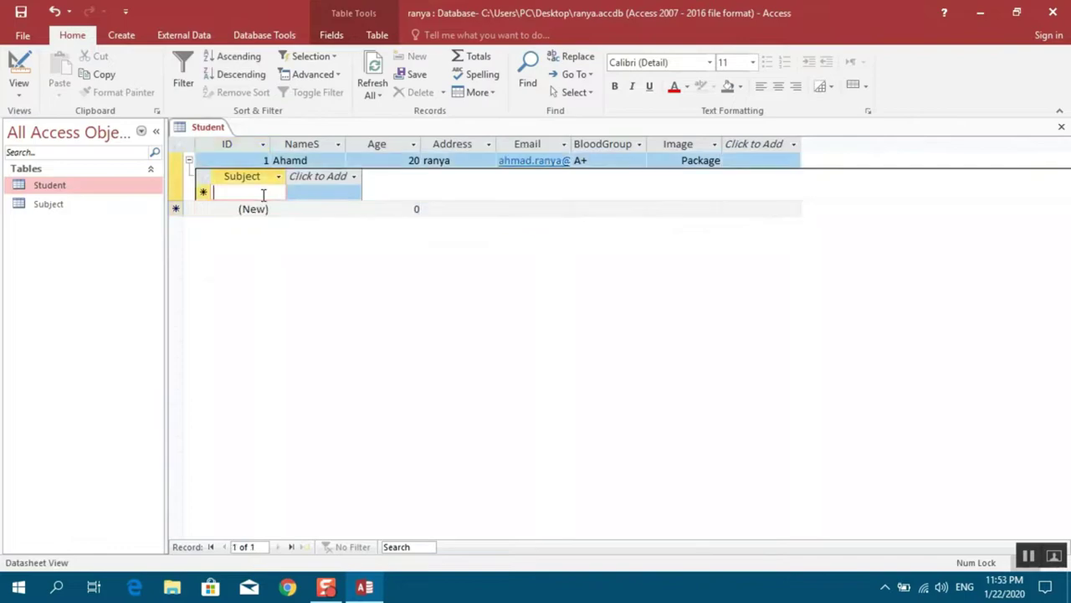
{"action": "type", "text": "Access"}
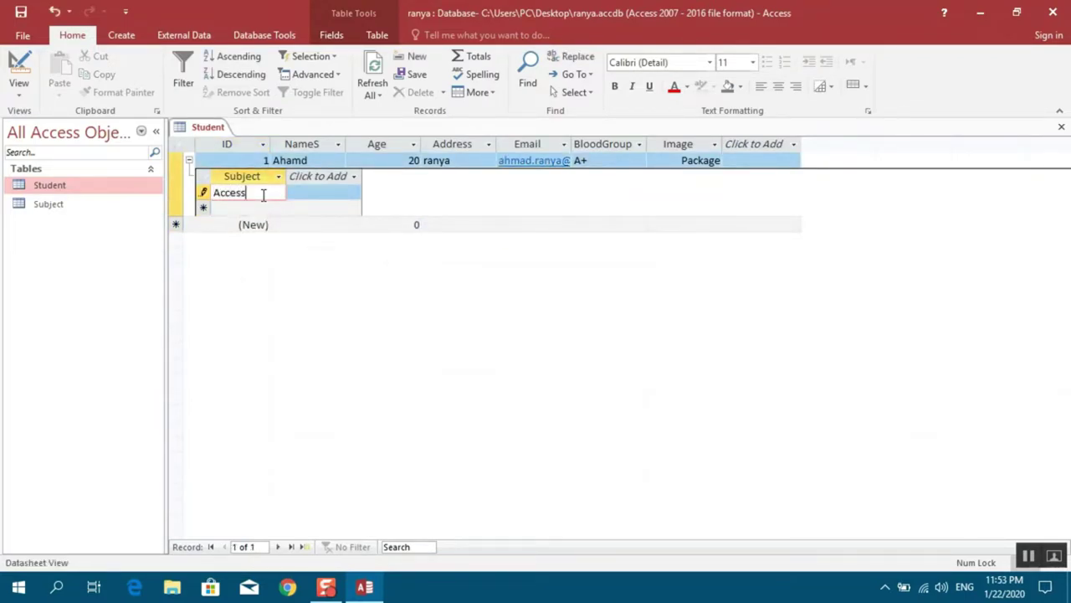
{"action": "key", "text": "Return"}
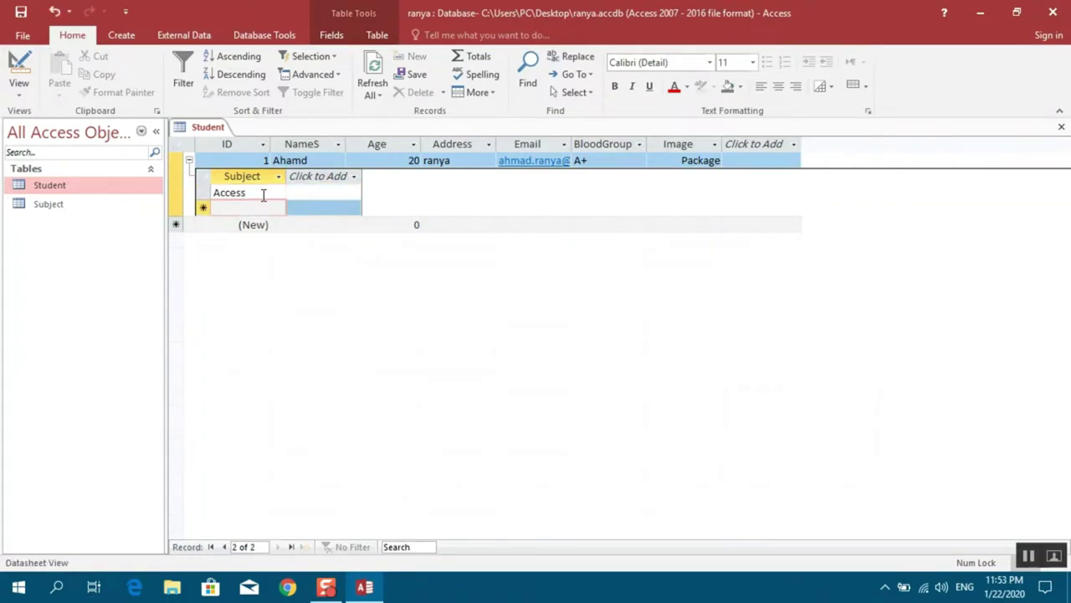
Try adding English as another subject, dismiss the duplicate-values error, and discard it
{"action": "type", "text": "Engl"}
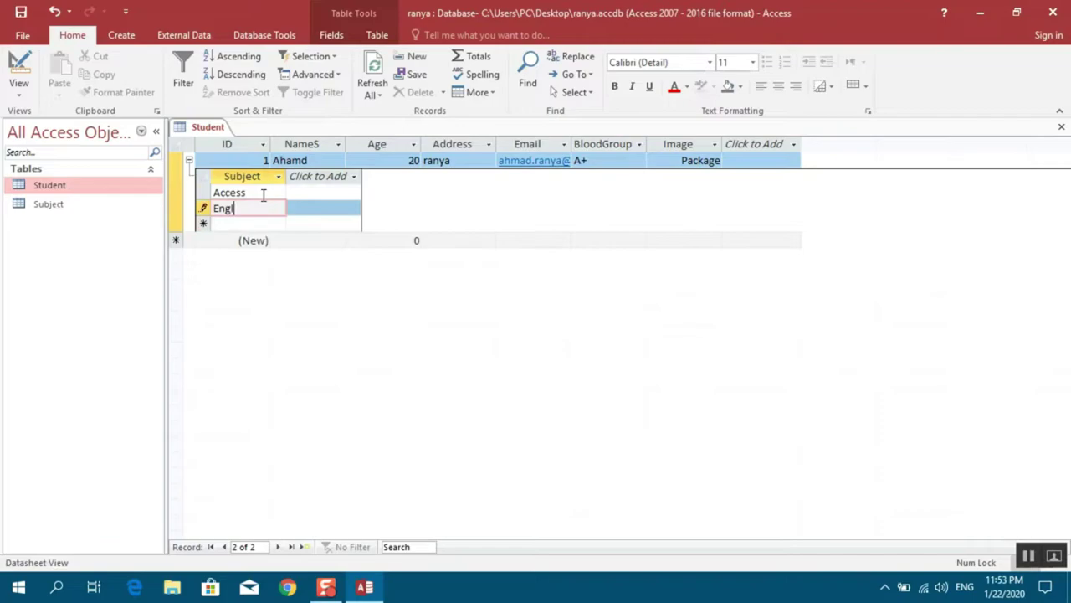
{"action": "type", "text": "ish"}
{"action": "key", "text": "Return"}
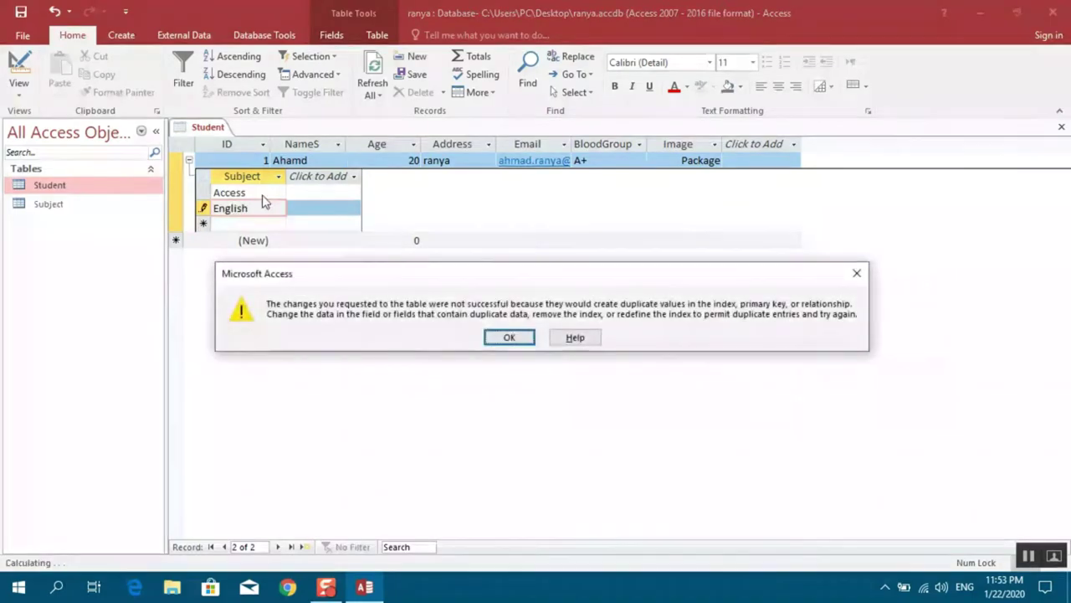
{"action": "key", "text": "Return"}
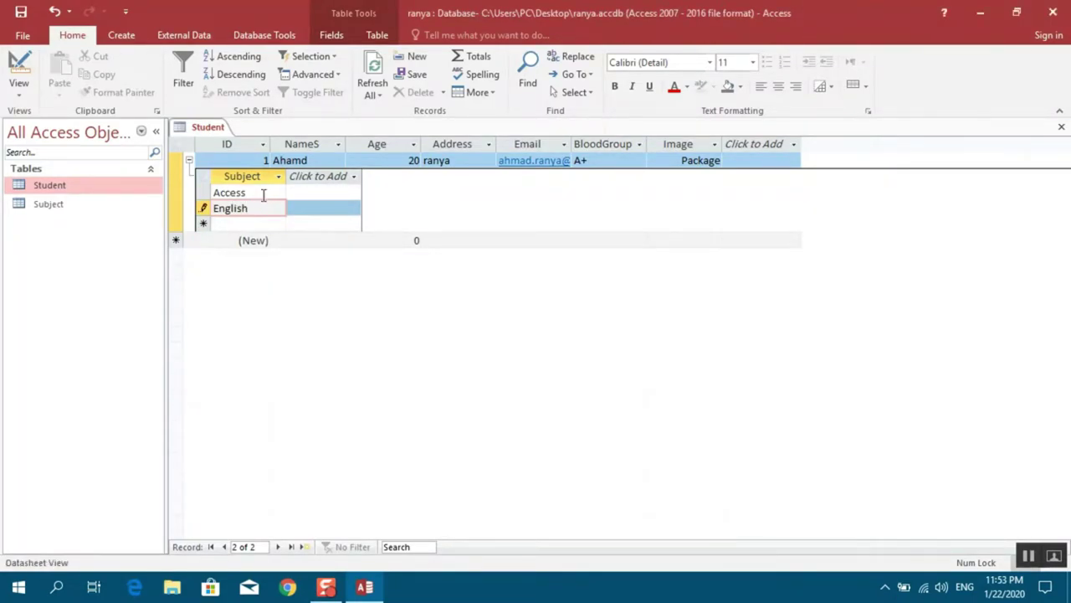
{"action": "key", "text": "Escape"}
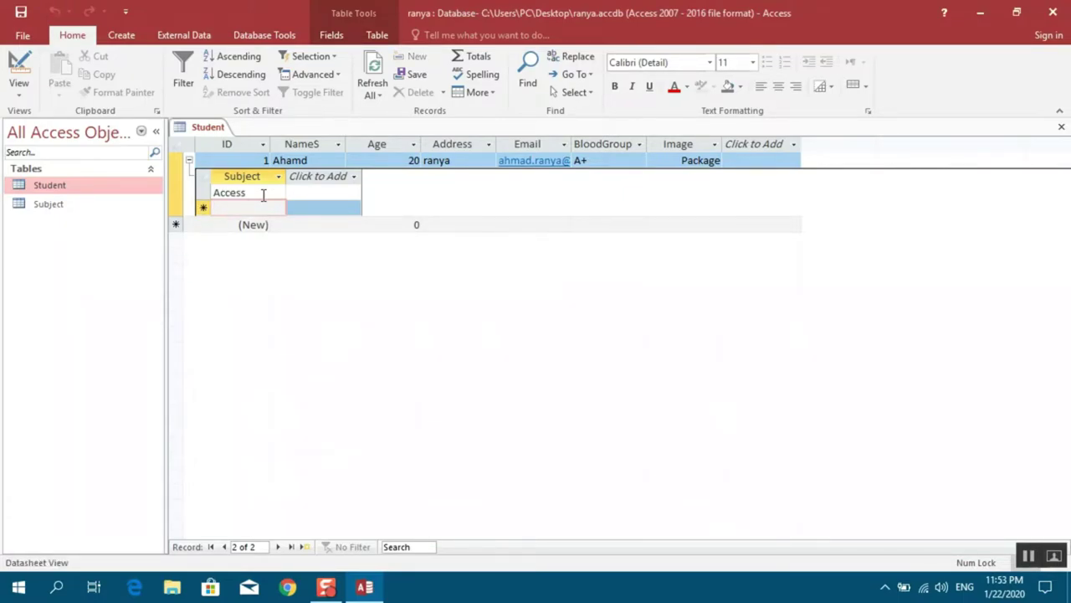
Add a second student's name with age 22, open its subject subdatasheet, then close Student
{"action": "left_click", "coordinate": [189, 161]}
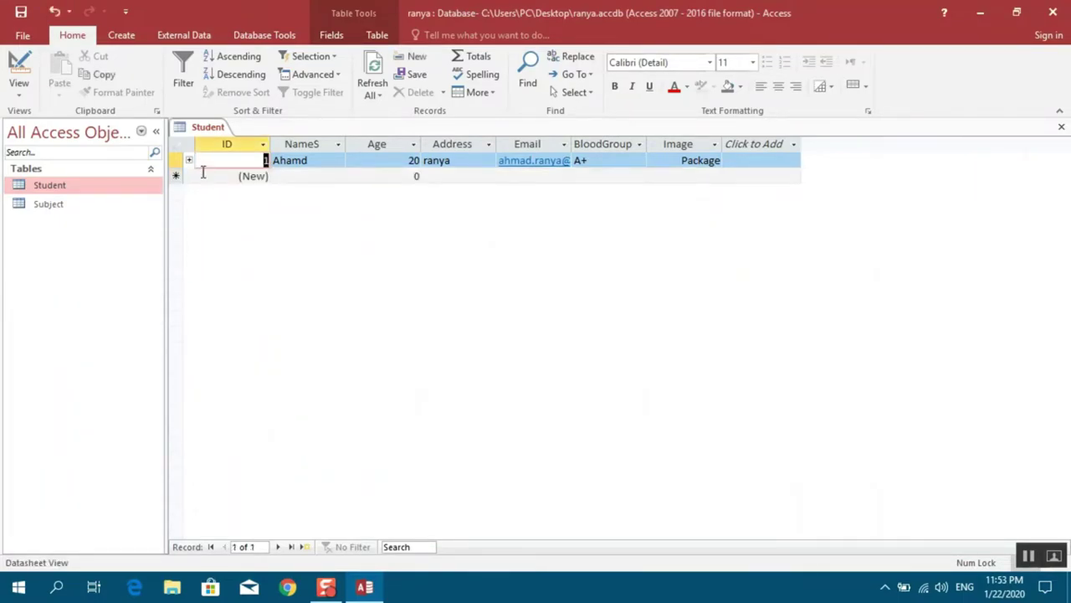
{"action": "key", "text": "Tab"}
{"action": "key", "text": "Tab"}
{"action": "key", "text": "Tab"}
{"action": "key", "text": "Tab"}
{"action": "key", "text": "Tab"}
{"action": "key", "text": "Tab"}
{"action": "key", "text": "Tab"}
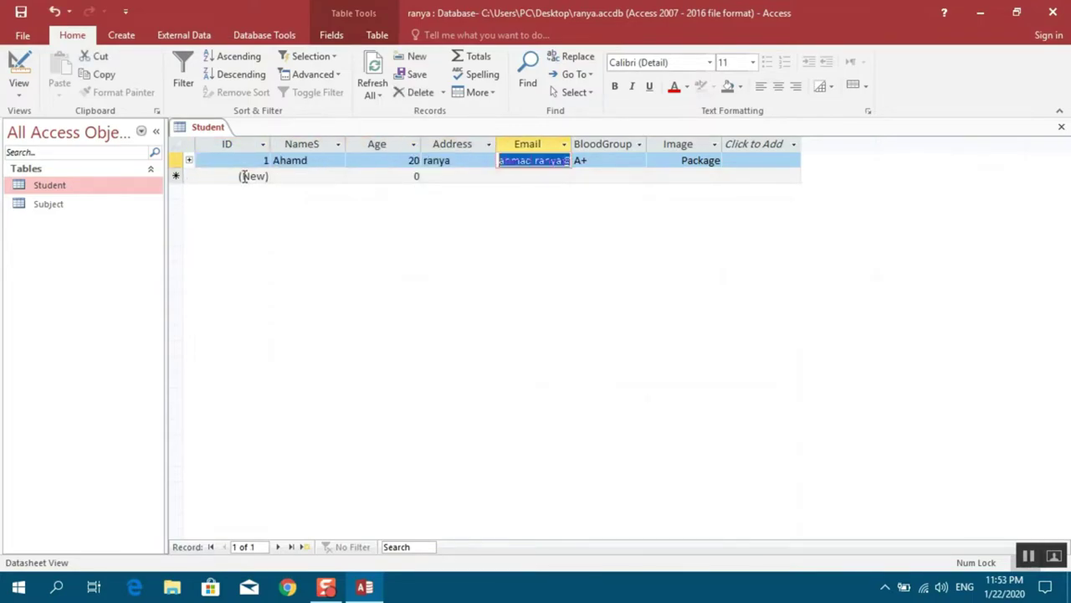
{"action": "key", "text": "Tab"}
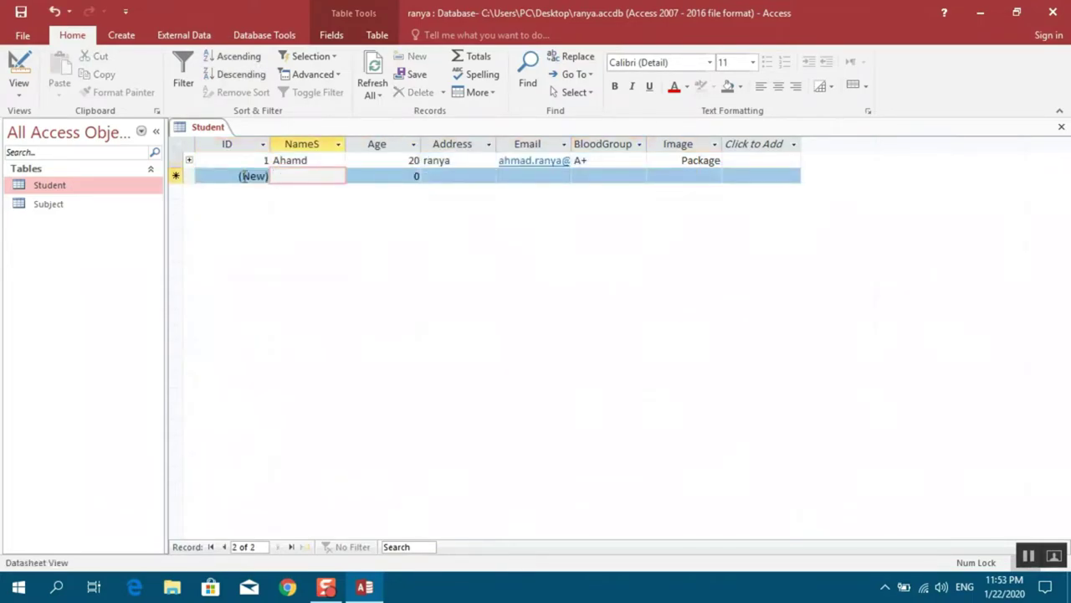
{"action": "type", "text": "azad"}
{"action": "key", "text": "Tab"}
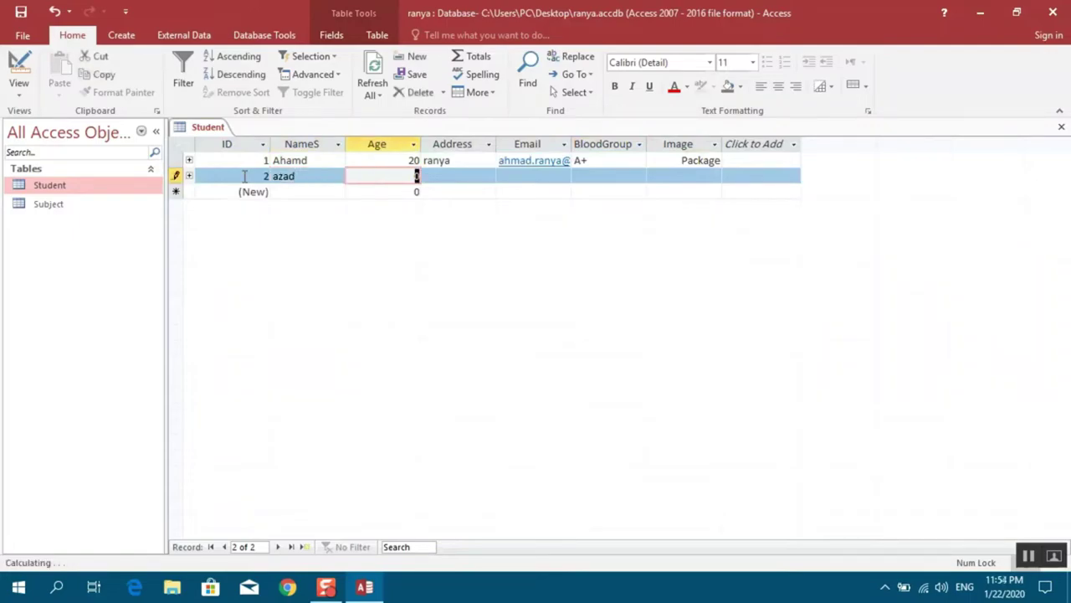
{"action": "type", "text": "22"}
{"action": "key", "text": "Tab"}
{"action": "key", "text": "Tab"}
{"action": "key", "text": "Tab"}
{"action": "key", "text": "Tab"}
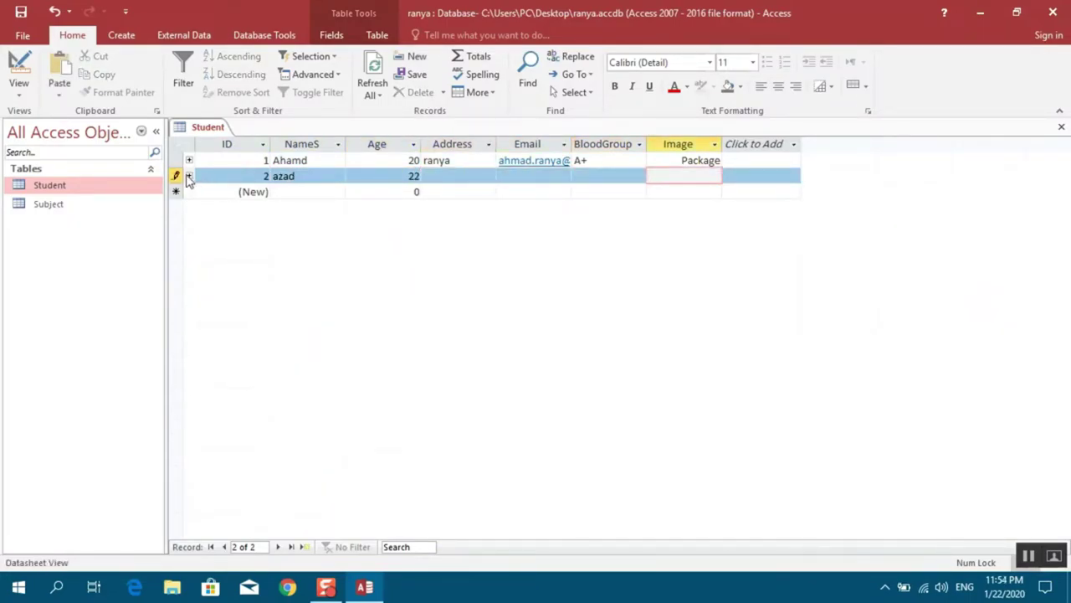
{"action": "left_click", "coordinate": [189, 176]}
{"action": "left_click", "coordinate": [248, 211]}
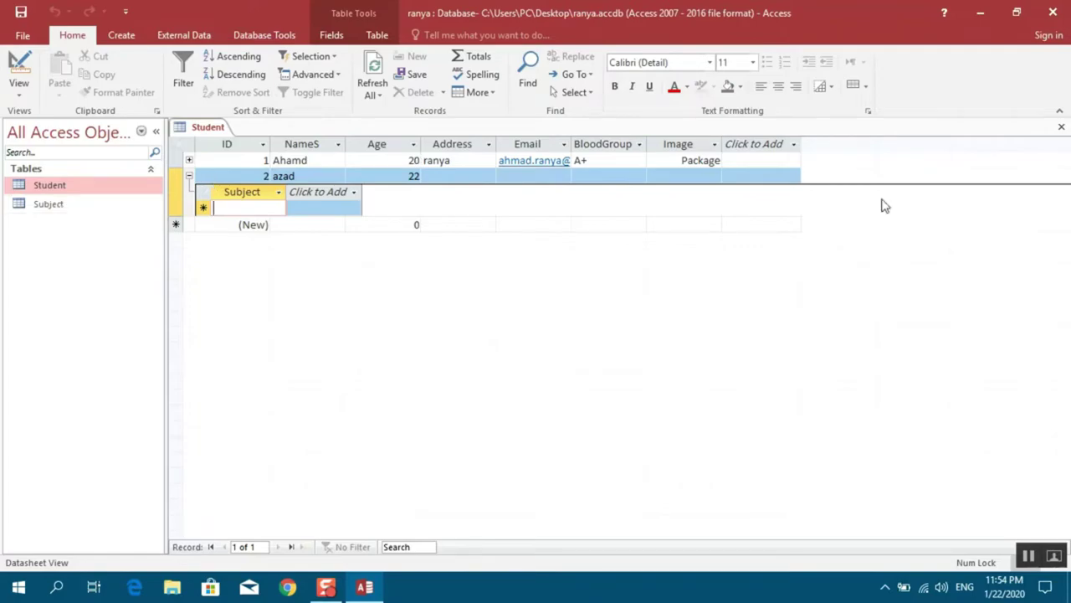
{"action": "left_click", "coordinate": [1062, 127]}
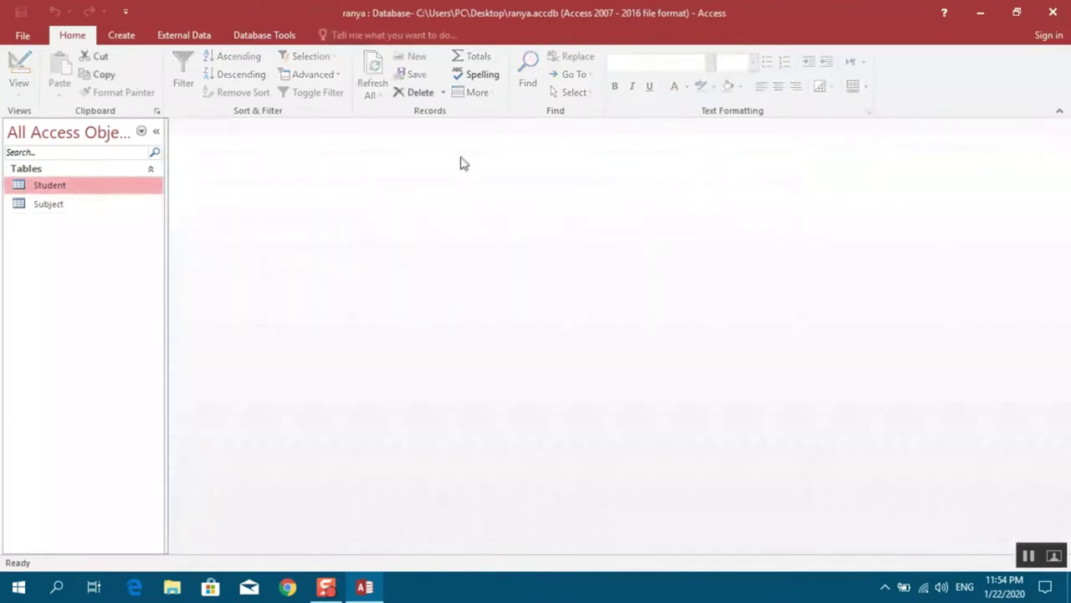
In the Subject table's Design View, turn off SID's primary key and save the design
{"action": "double_click", "coordinate": [60, 209]}
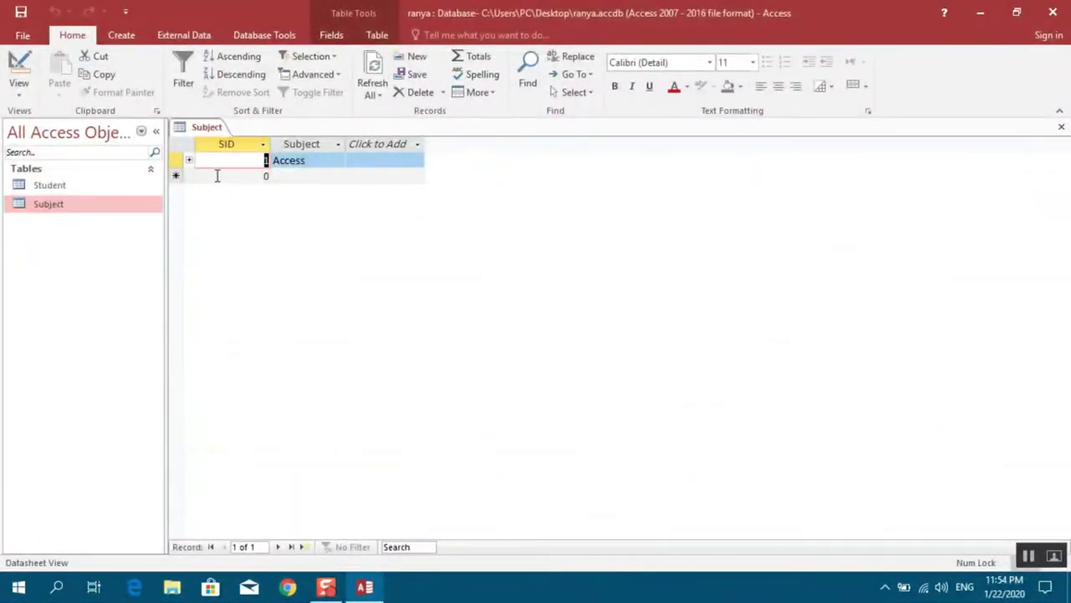
{"action": "left_click", "coordinate": [18, 92]}
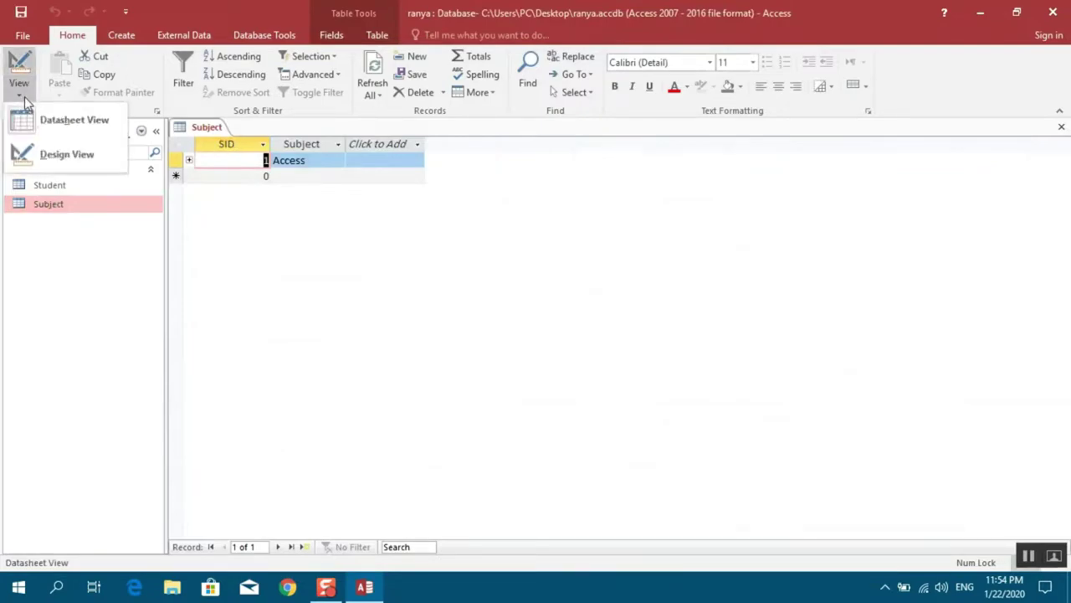
{"action": "left_click", "coordinate": [45, 155]}
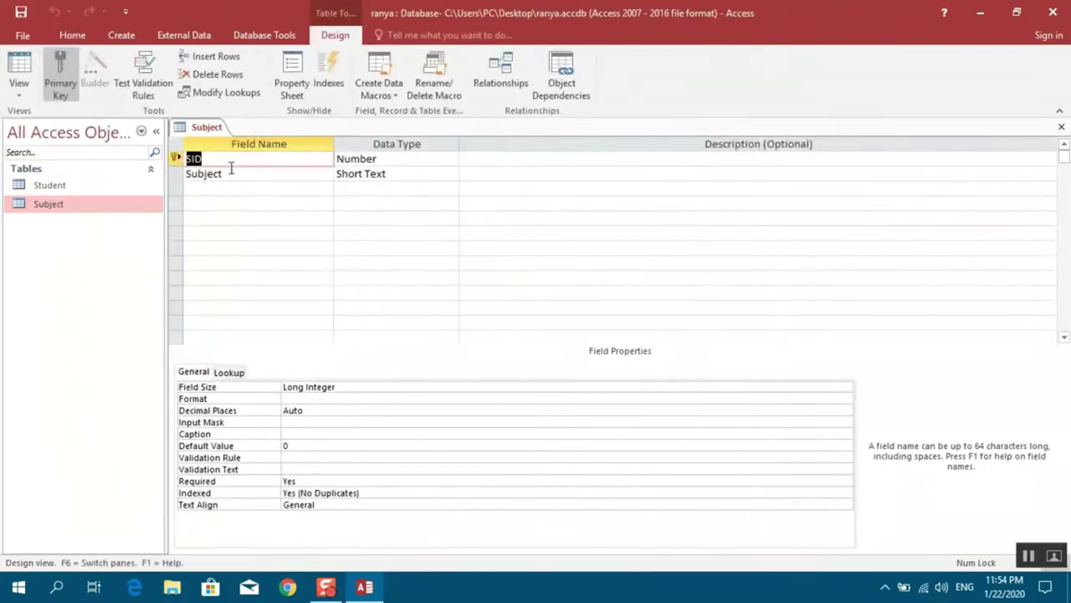
{"action": "right_click", "coordinate": [216, 160]}
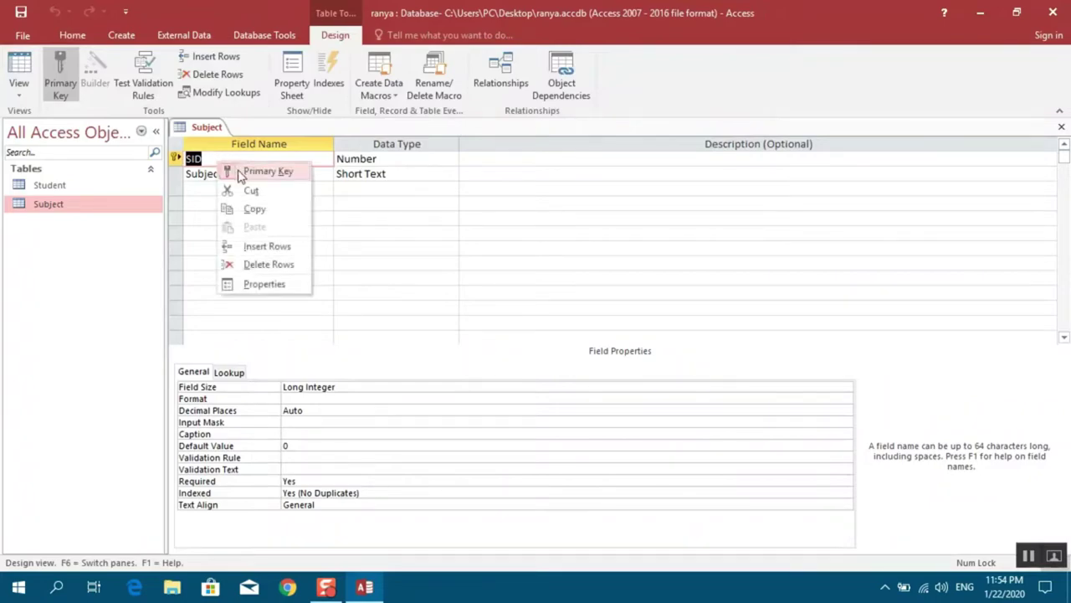
{"action": "left_click", "coordinate": [252, 171]}
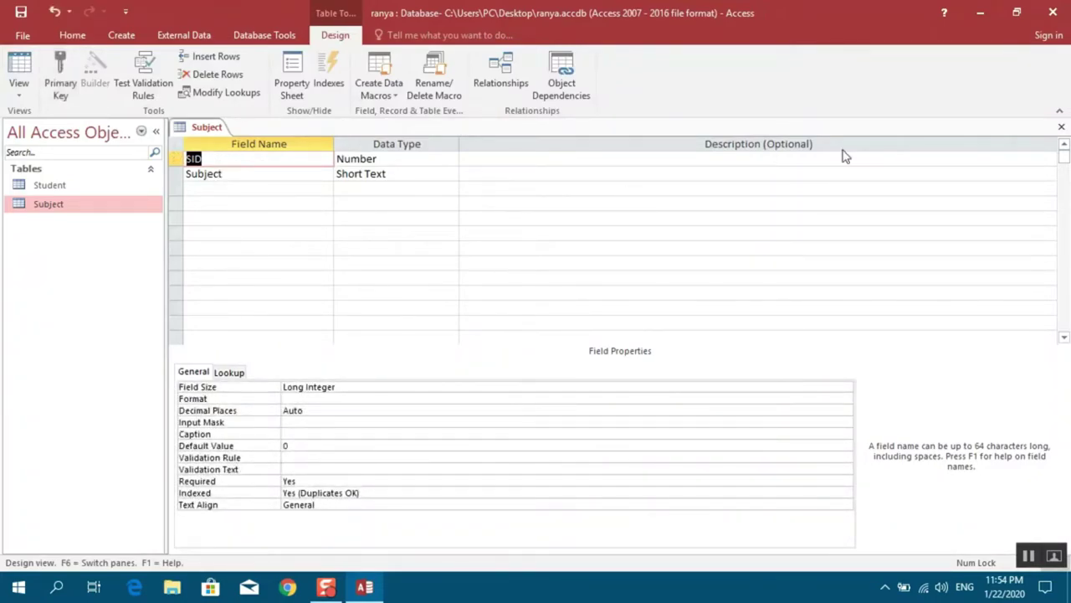
{"action": "left_click", "coordinate": [1062, 127]}
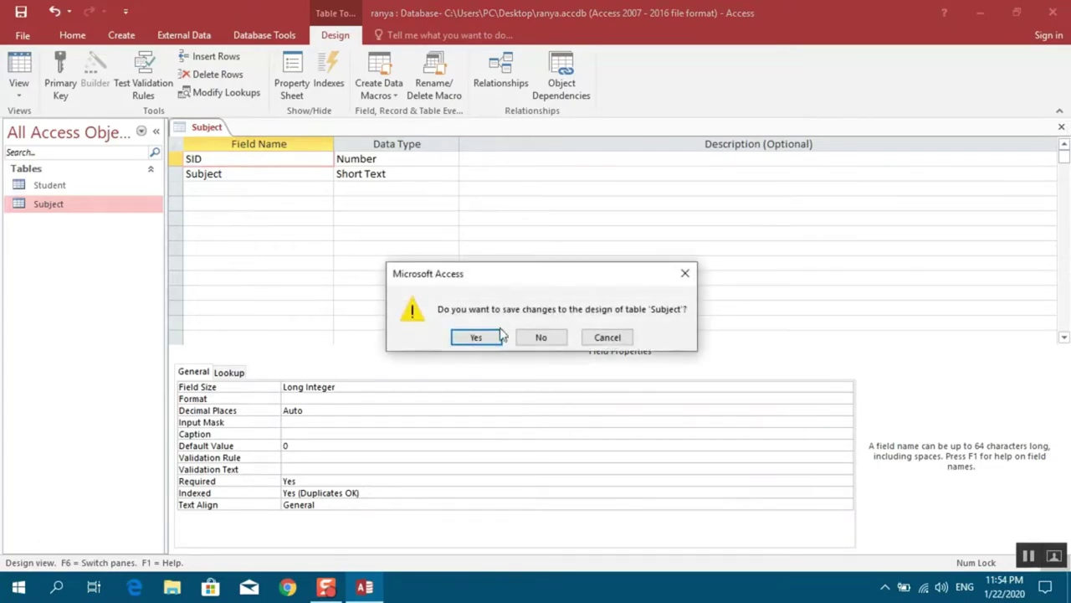
{"action": "left_click", "coordinate": [476, 337]}
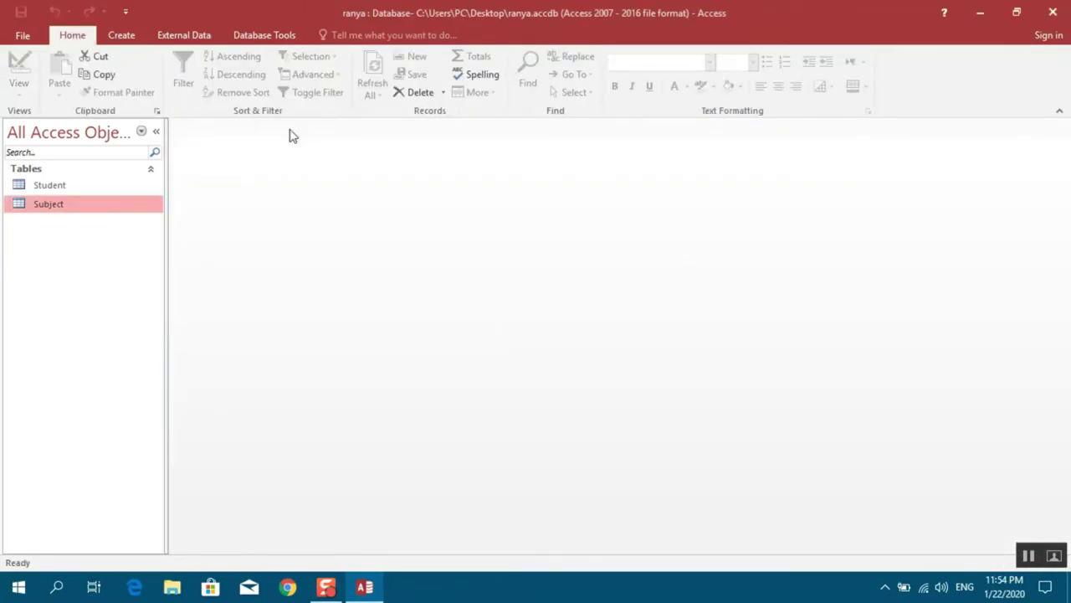
Open the Relationships window and delete the existing Student–Subject relationship
{"action": "left_click", "coordinate": [265, 36]}
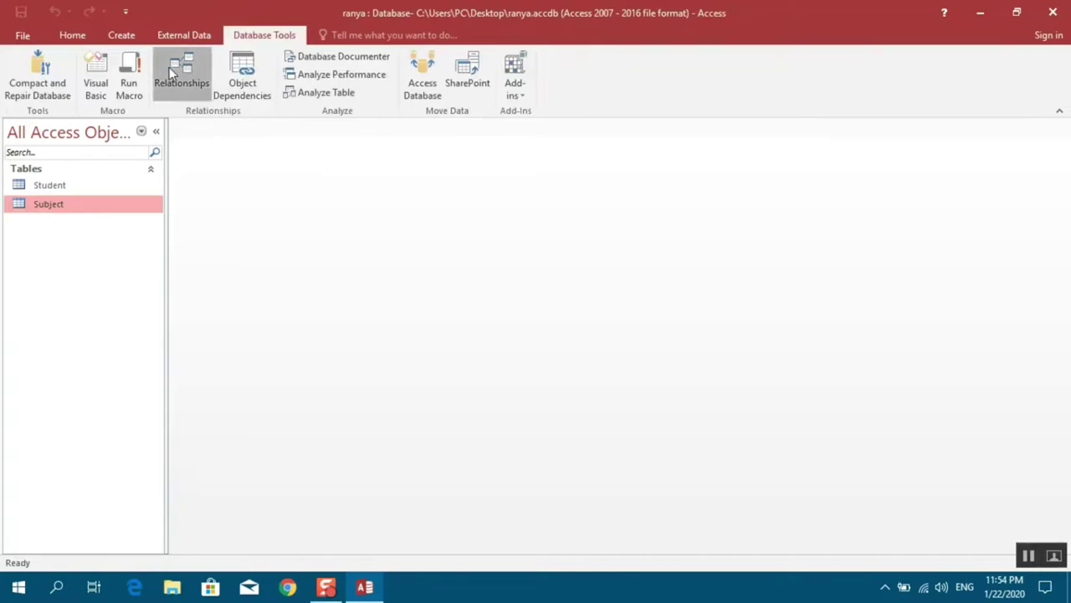
{"action": "left_click", "coordinate": [171, 71]}
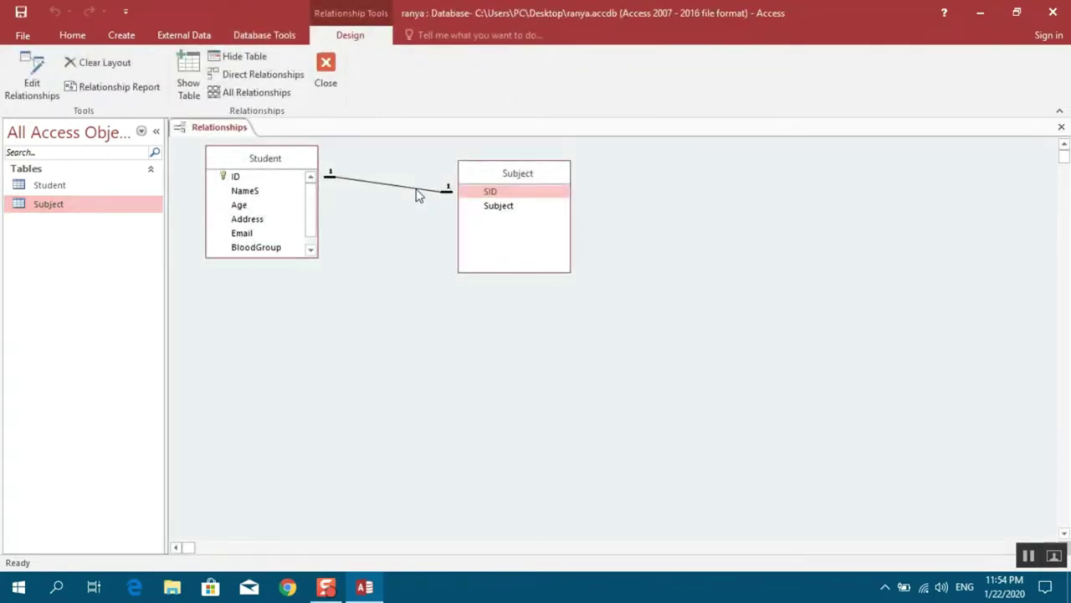
{"action": "left_click", "coordinate": [416, 193]}
{"action": "right_click", "coordinate": [416, 194]}
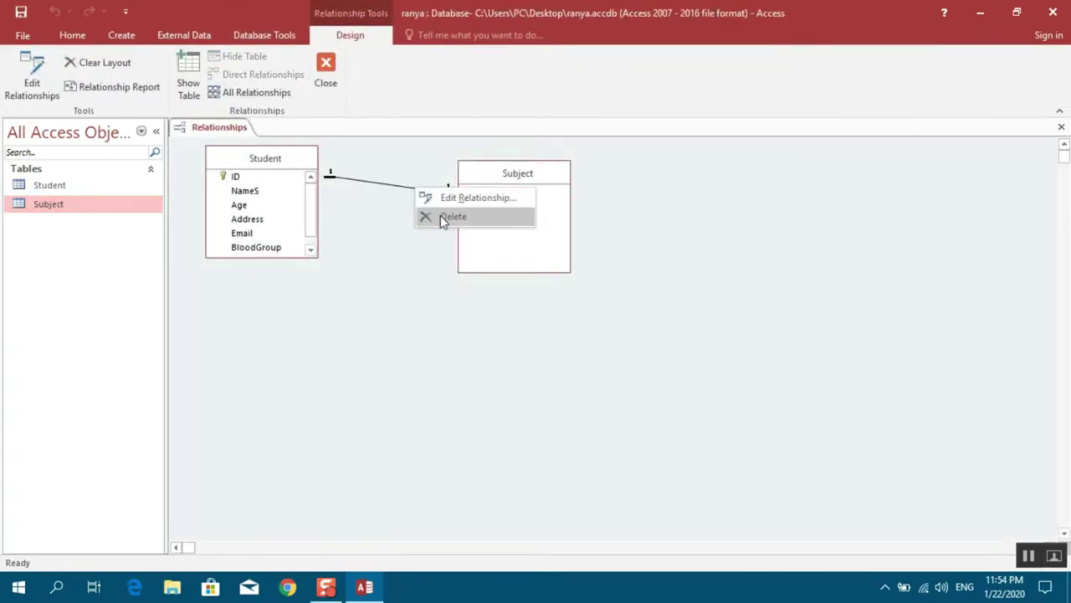
{"action": "left_click", "coordinate": [441, 216]}
{"action": "left_click", "coordinate": [509, 337]}
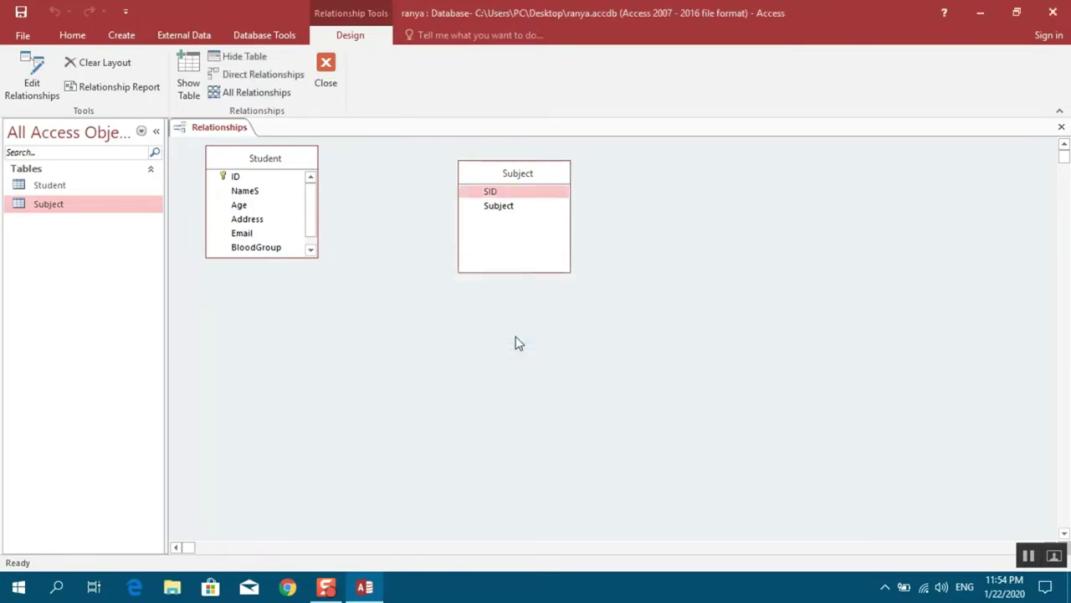
Link Student ID to Subject SID with referential integrity and cascading updates and deletes
{"action": "left_click_drag", "start_coordinate": [234, 177], "coordinate": [490, 195]}
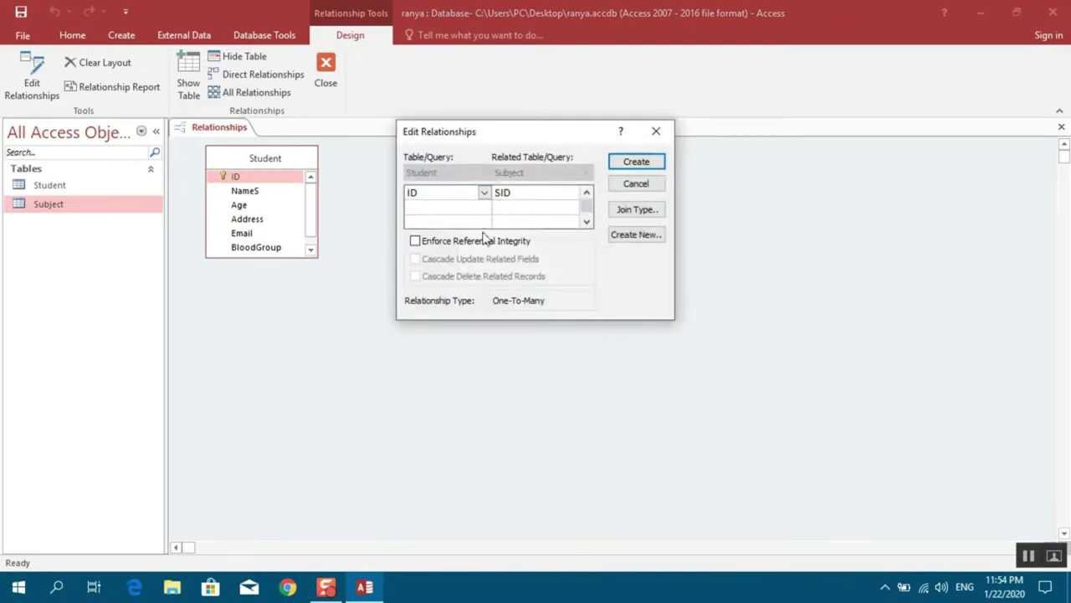
{"action": "left_click", "coordinate": [435, 242]}
{"action": "left_click", "coordinate": [415, 258]}
{"action": "left_click", "coordinate": [416, 277]}
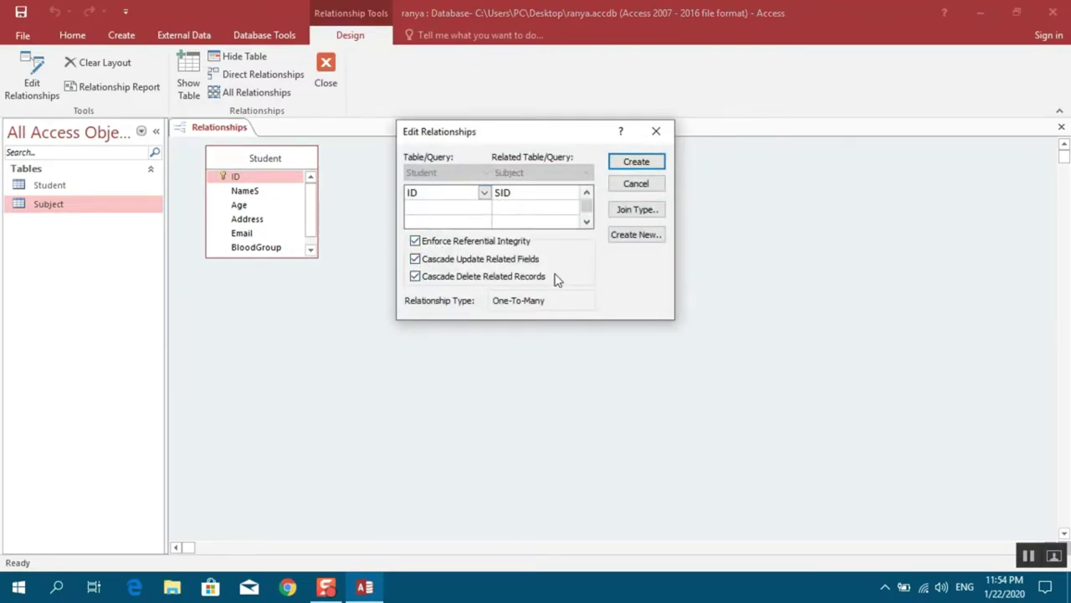
{"action": "left_click", "coordinate": [636, 162]}
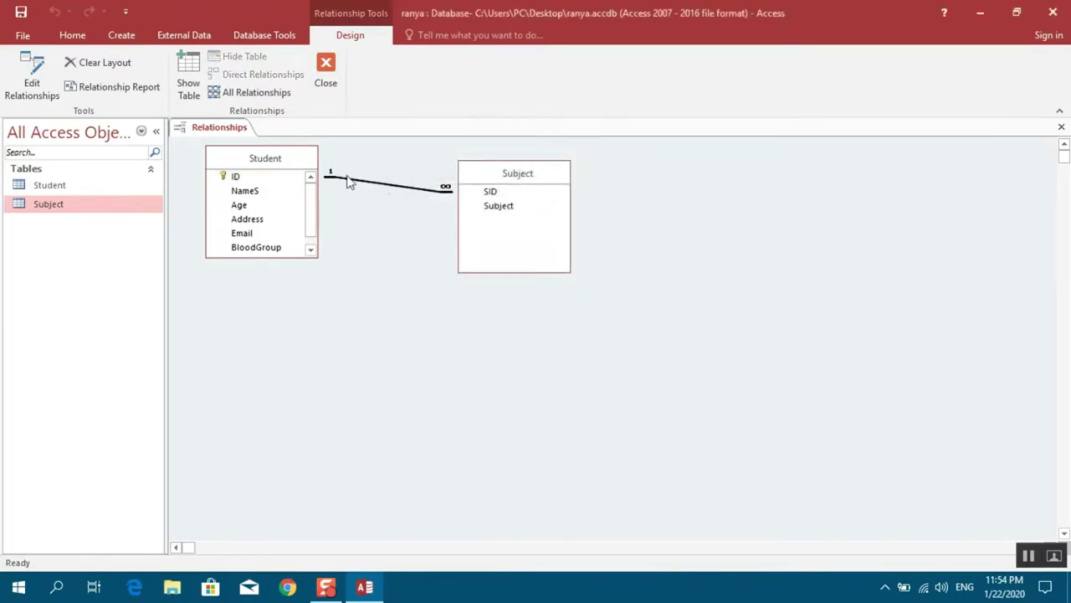
{"action": "left_click", "coordinate": [326, 77]}
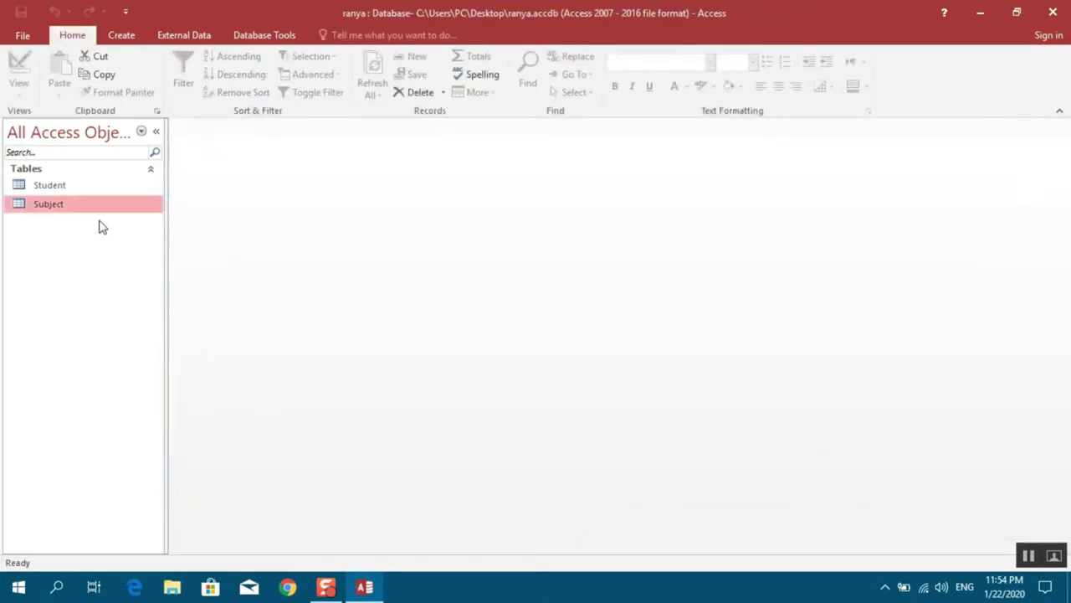
Open the Student table and enter English and kurdish as subjects under the first student
{"action": "double_click", "coordinate": [60, 189]}
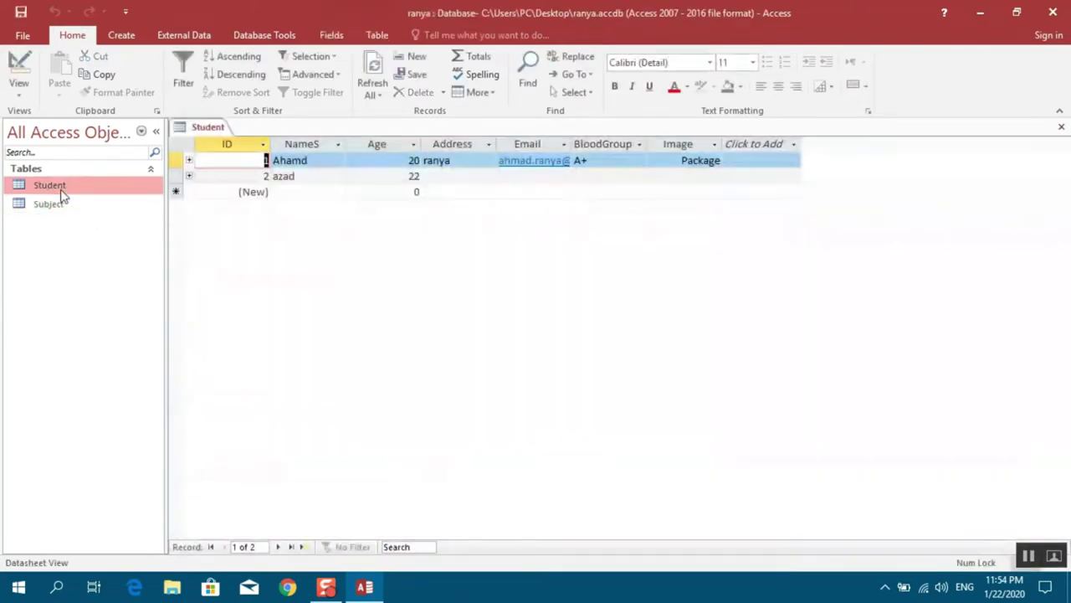
{"action": "left_click", "coordinate": [189, 160]}
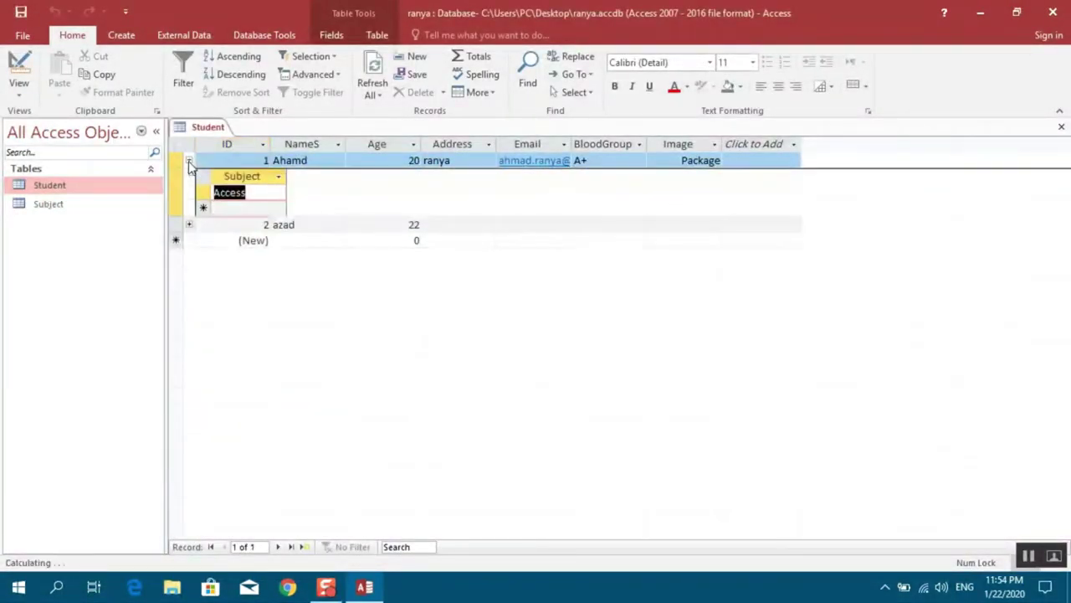
{"action": "left_click", "coordinate": [235, 209]}
{"action": "type", "text": "En"}
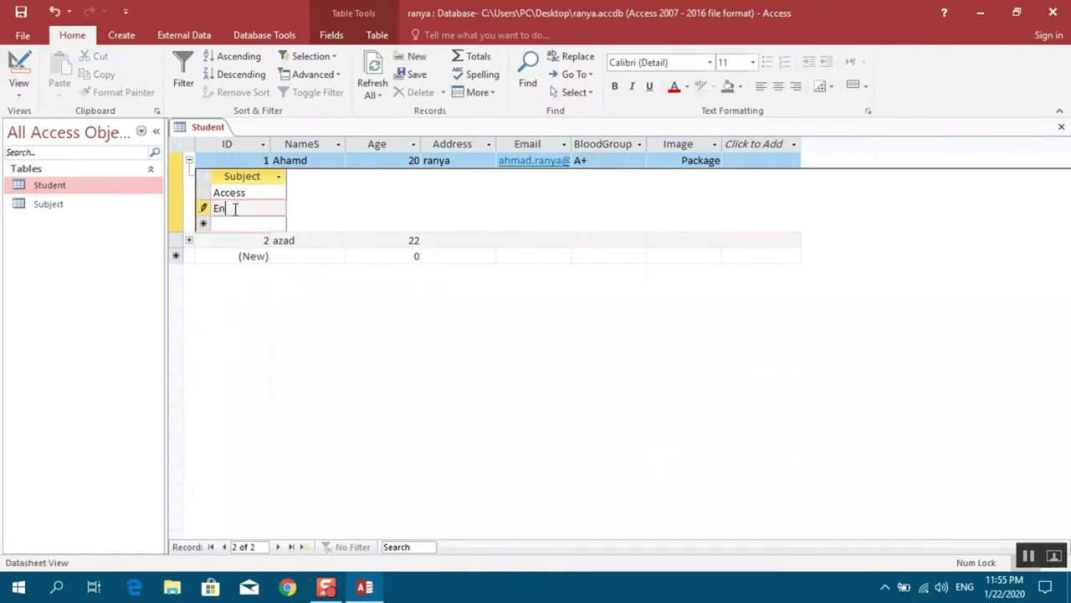
{"action": "type", "text": "glish"}
{"action": "key", "text": "Return"}
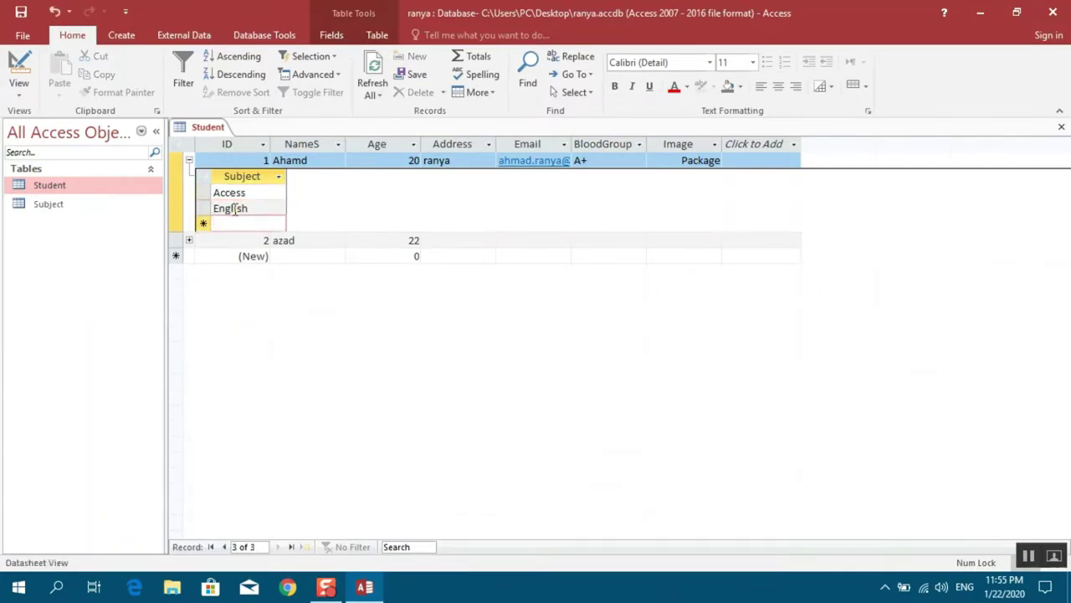
{"action": "type", "text": "k"}
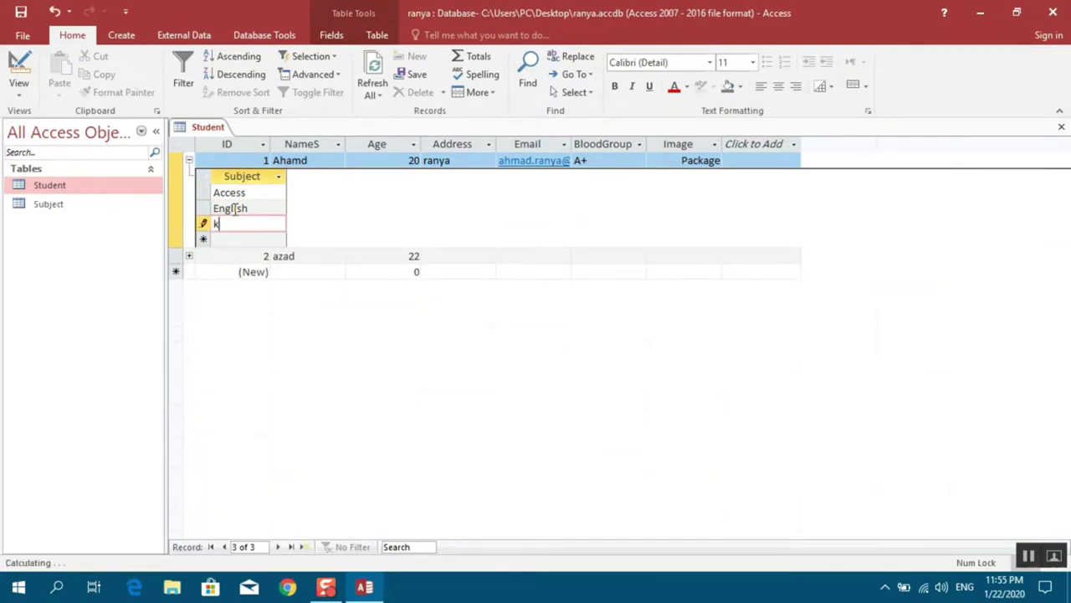
{"action": "type", "text": "urdish"}
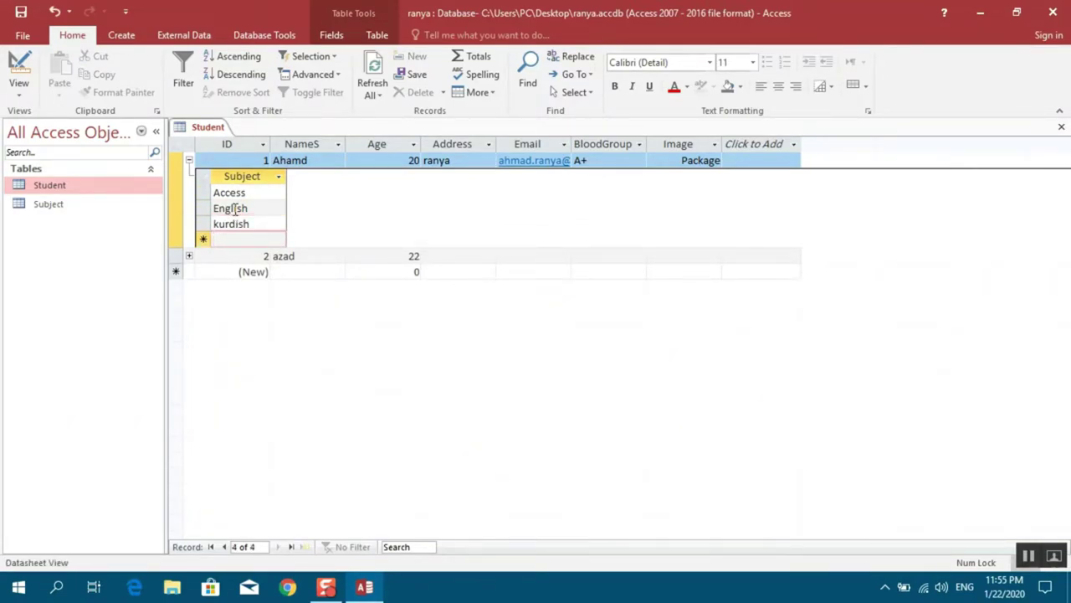
{"action": "left_click", "coordinate": [189, 161]}
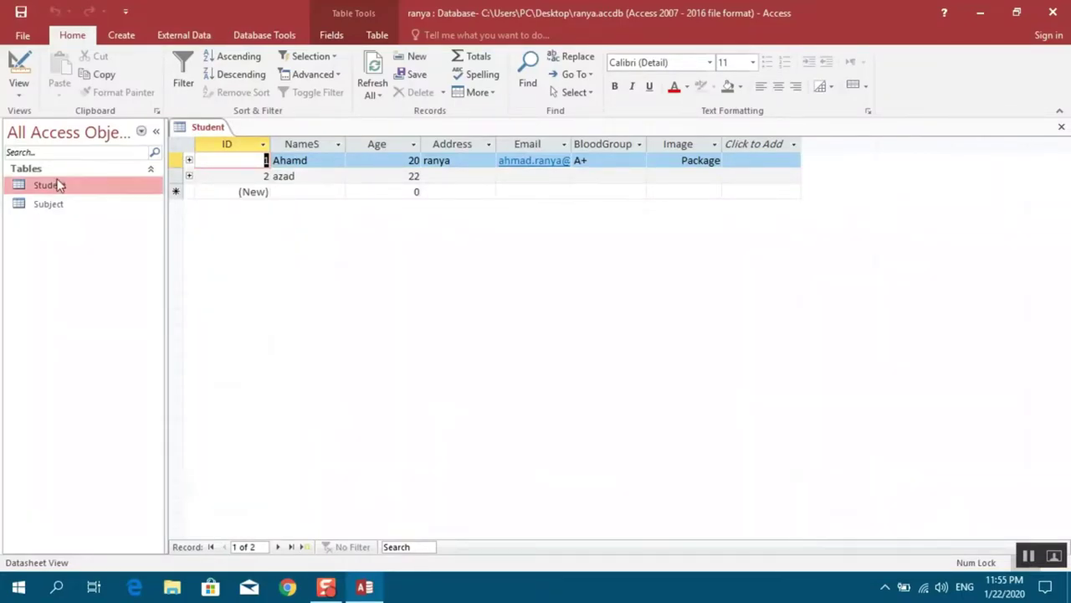
Set the NameS field's Format to > and save, so names display in capitals
{"action": "left_click", "coordinate": [19, 94]}
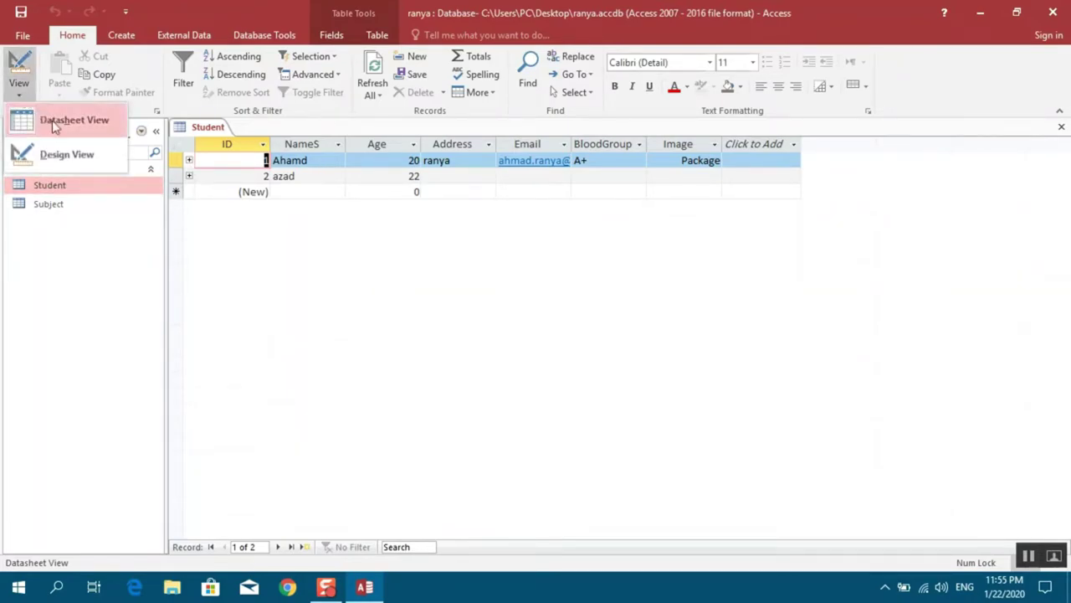
{"action": "left_click", "coordinate": [63, 154]}
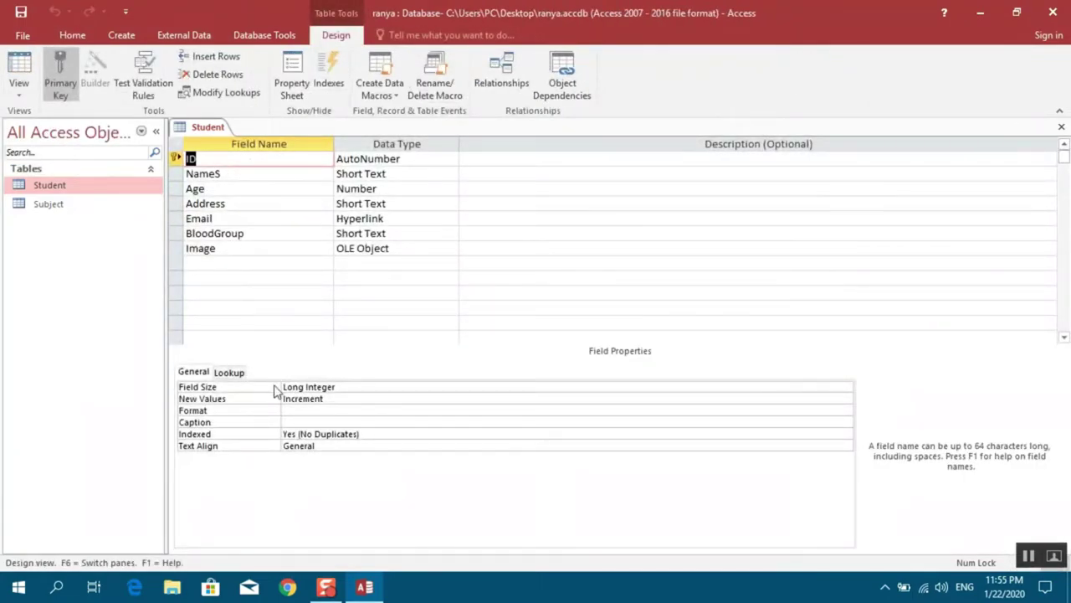
{"action": "left_click", "coordinate": [255, 175]}
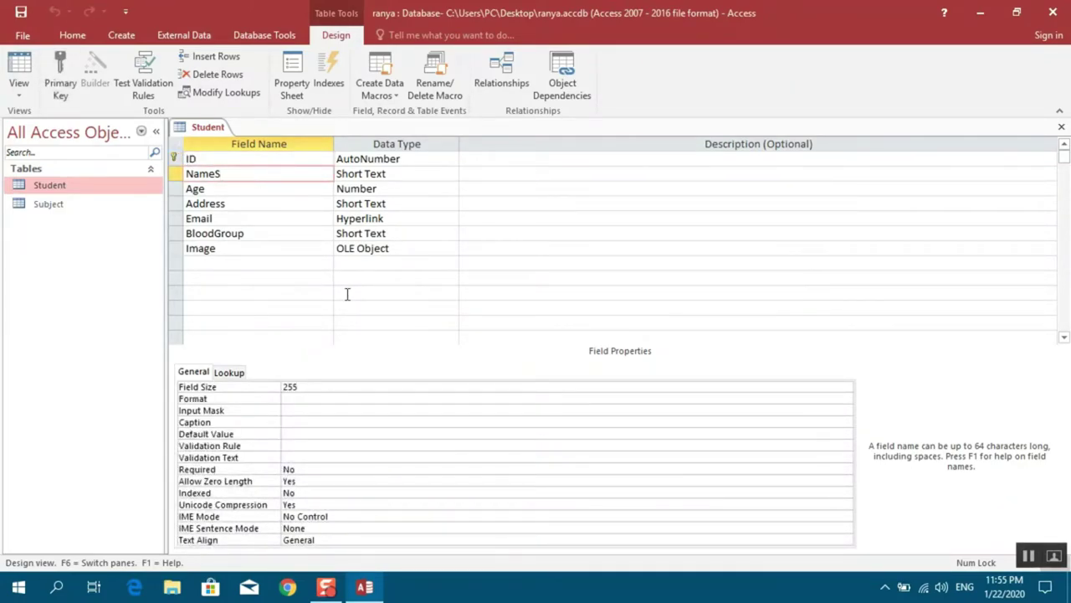
{"action": "left_click", "coordinate": [303, 399]}
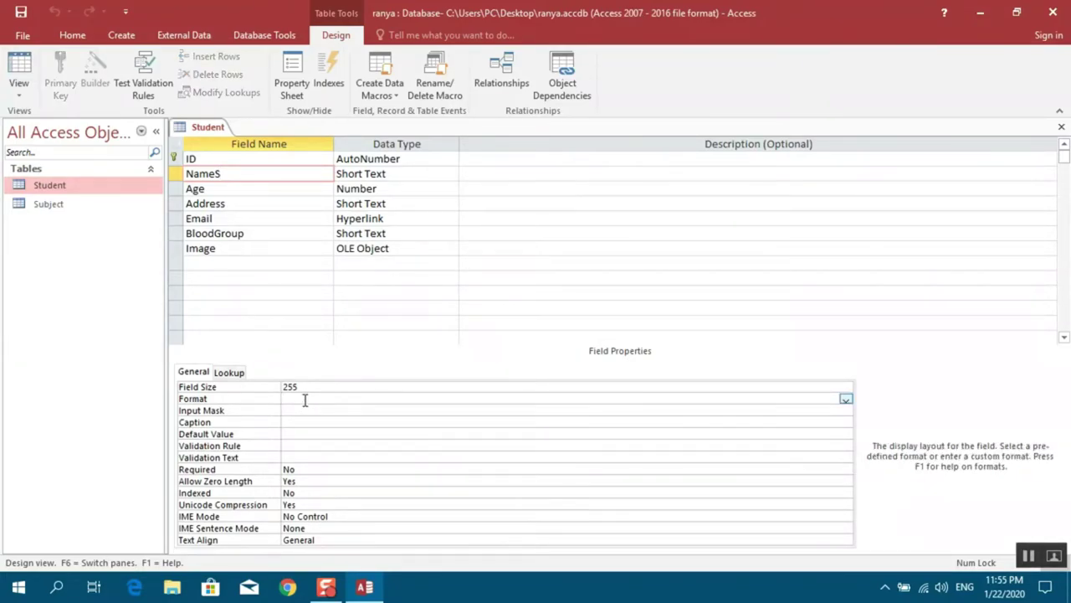
{"action": "type", "text": ">"}
{"action": "left_click", "coordinate": [18, 81]}
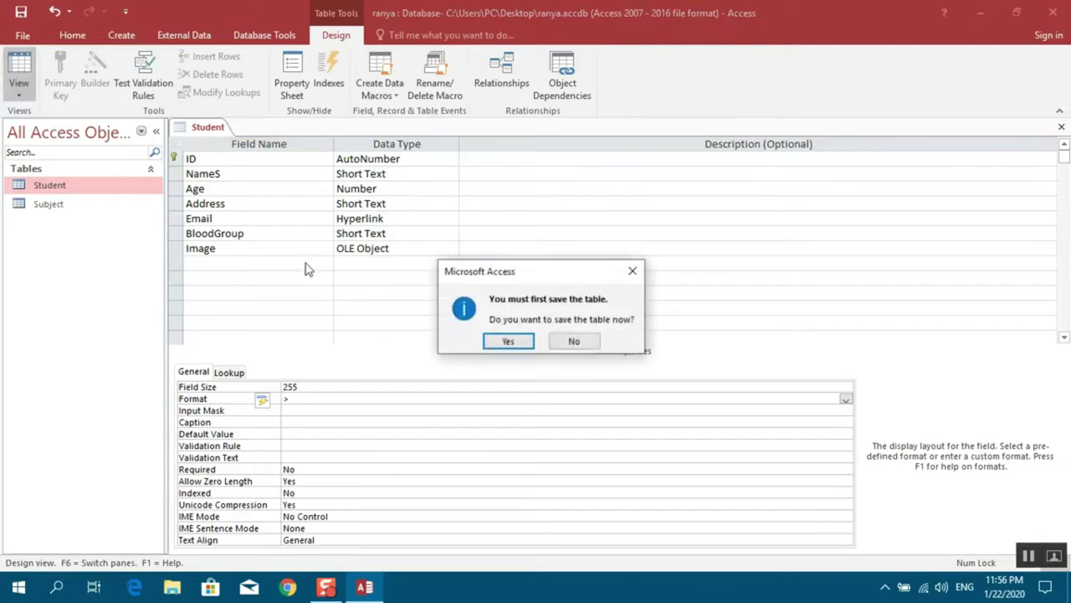
{"action": "left_click", "coordinate": [506, 342]}
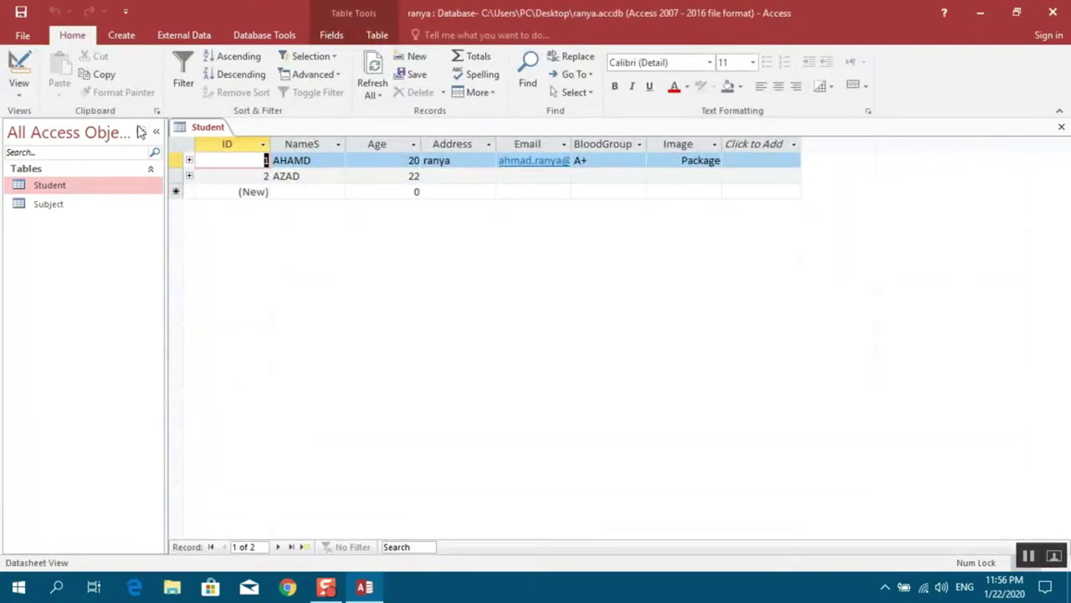
In Design view, add a new field named Date with the Date/Time data type
{"action": "left_click", "coordinate": [18, 99]}
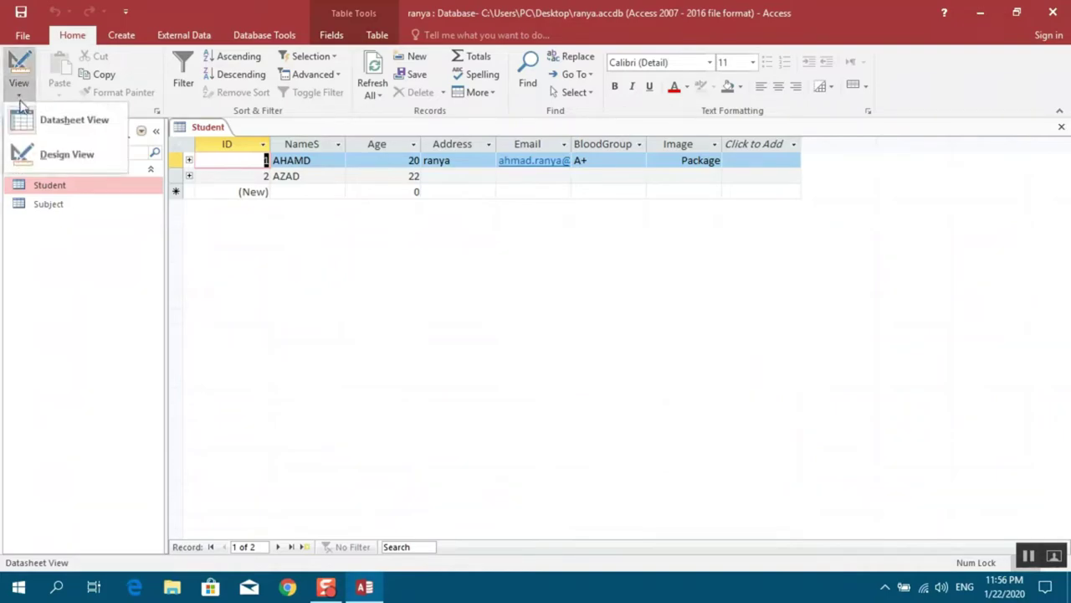
{"action": "left_click", "coordinate": [48, 156]}
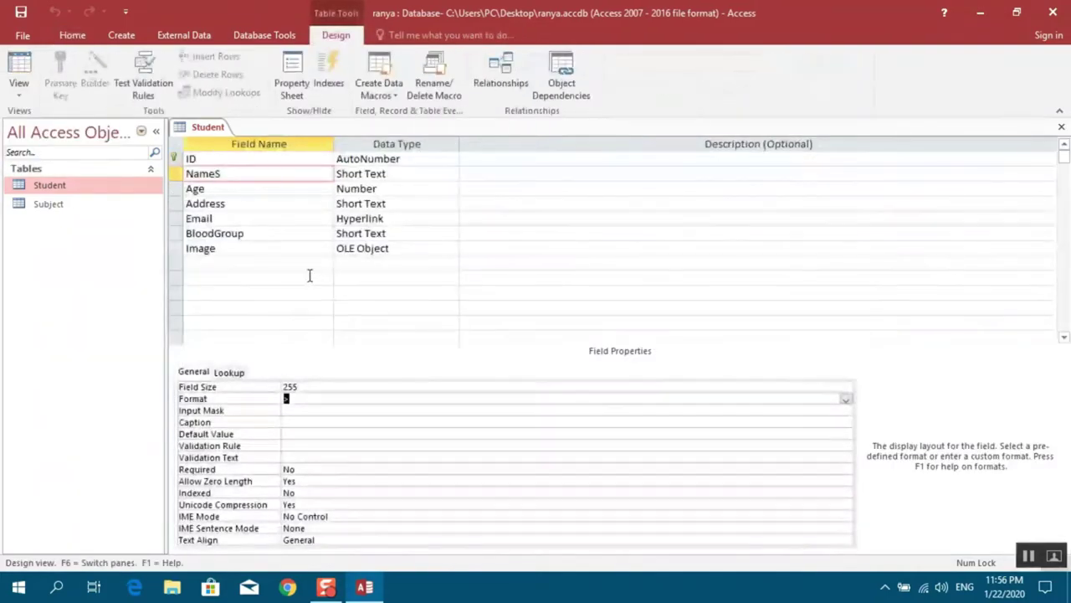
{"action": "left_click", "coordinate": [298, 398]}
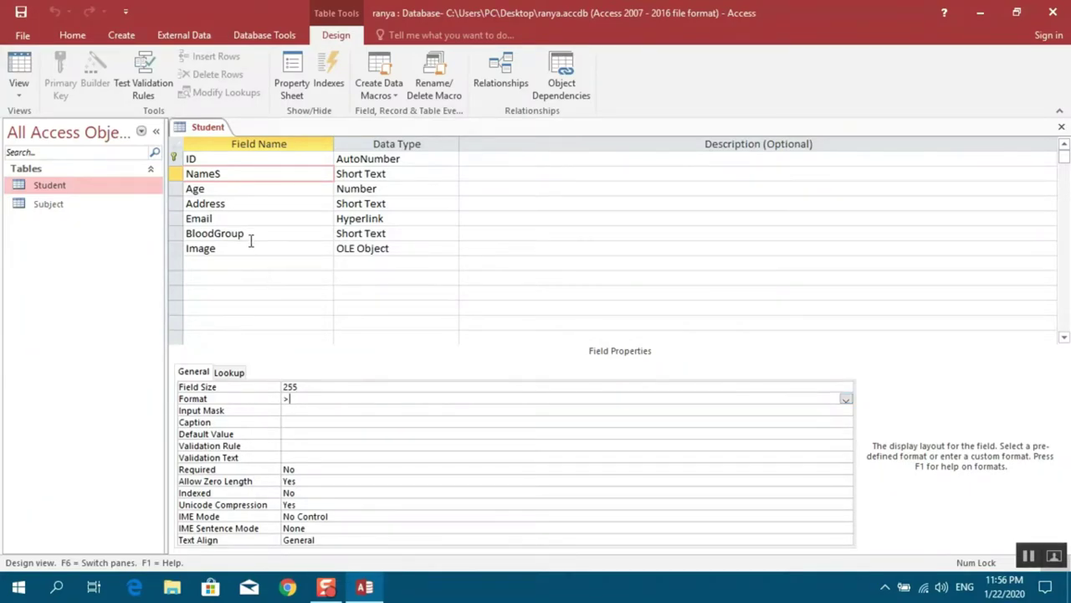
{"action": "left_click", "coordinate": [225, 266]}
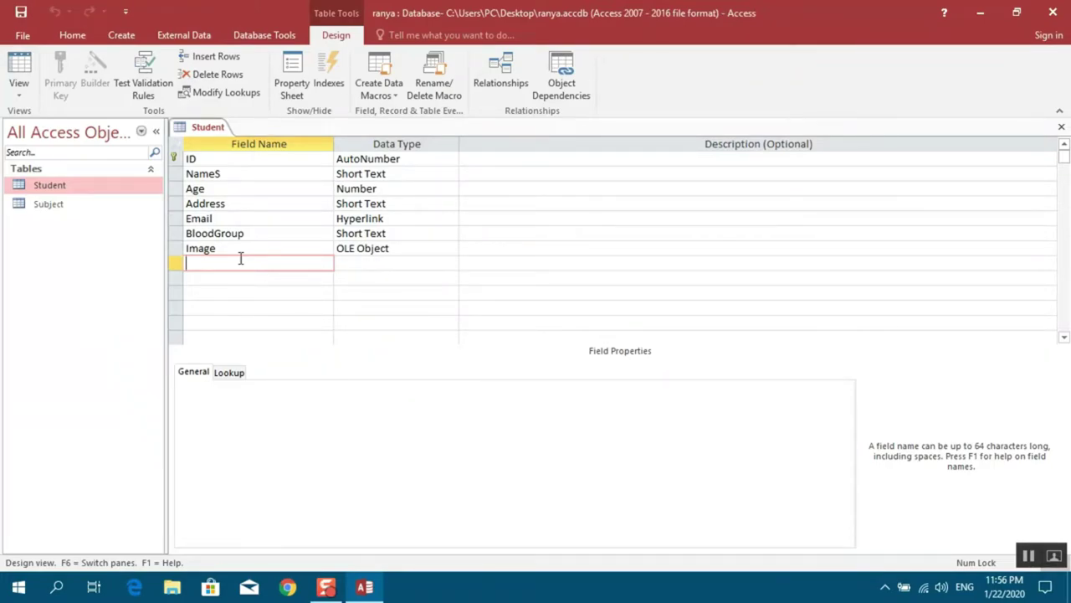
{"action": "type", "text": "d"}
{"action": "key", "text": "BackSpace"}
{"action": "type", "text": "Date"}
{"action": "key", "text": "Tab"}
{"action": "key", "text": "Return"}
{"action": "type", "text": "date/Time"}
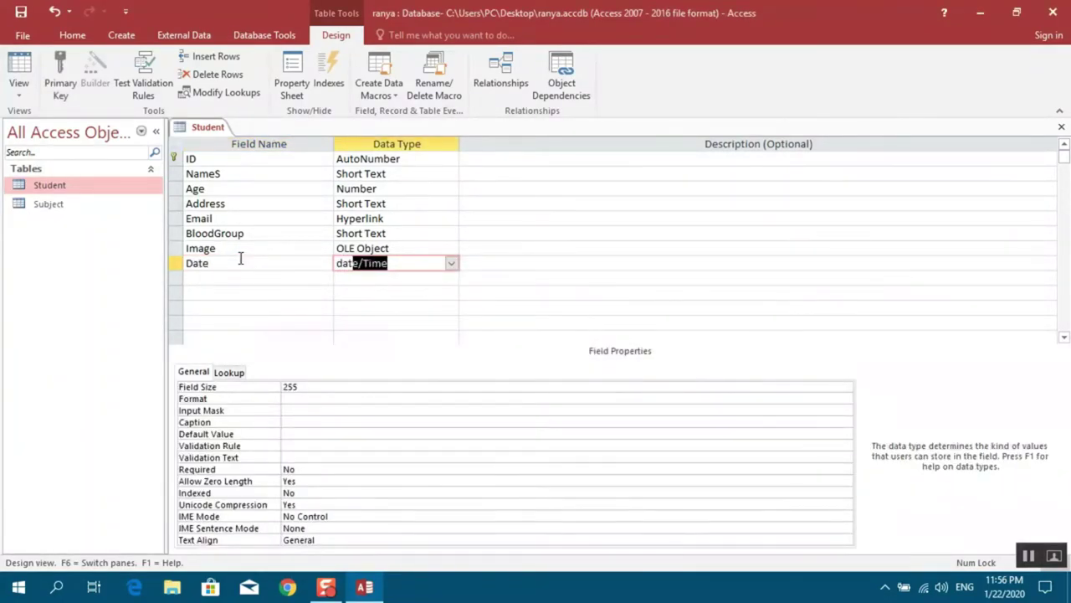
{"action": "key", "text": "Tab"}
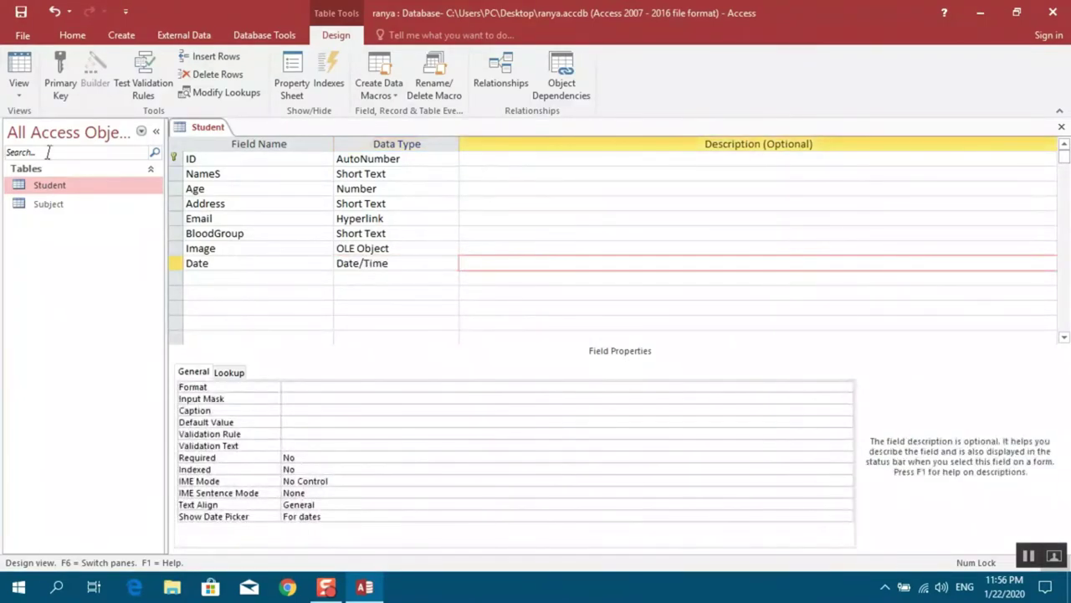
Save the Student table with its new Date field and return to Datasheet view
{"action": "left_click", "coordinate": [23, 97]}
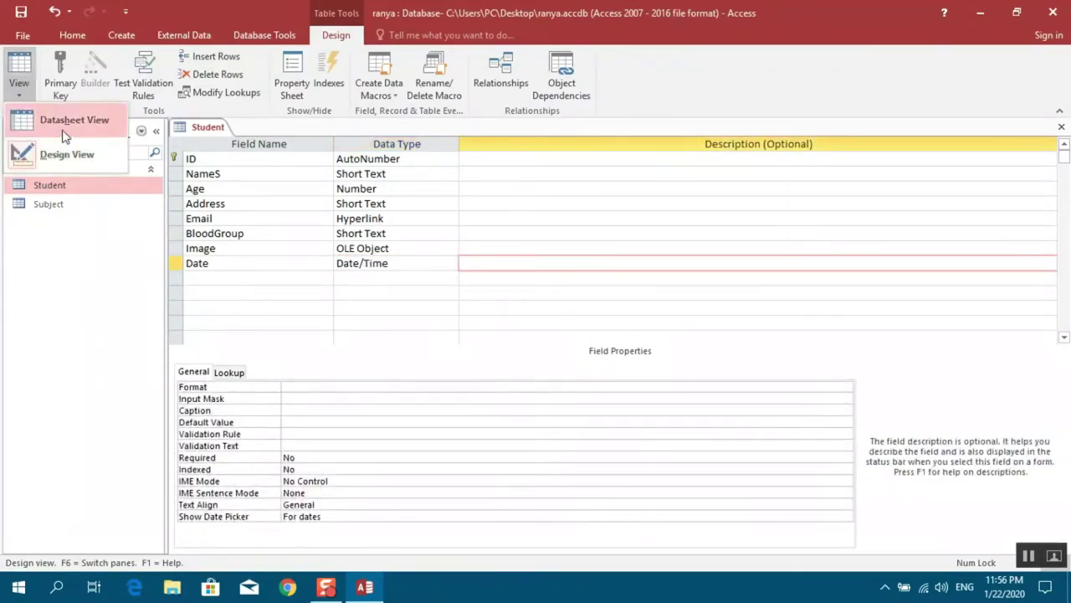
{"action": "left_click", "coordinate": [52, 115]}
{"action": "left_click", "coordinate": [508, 341]}
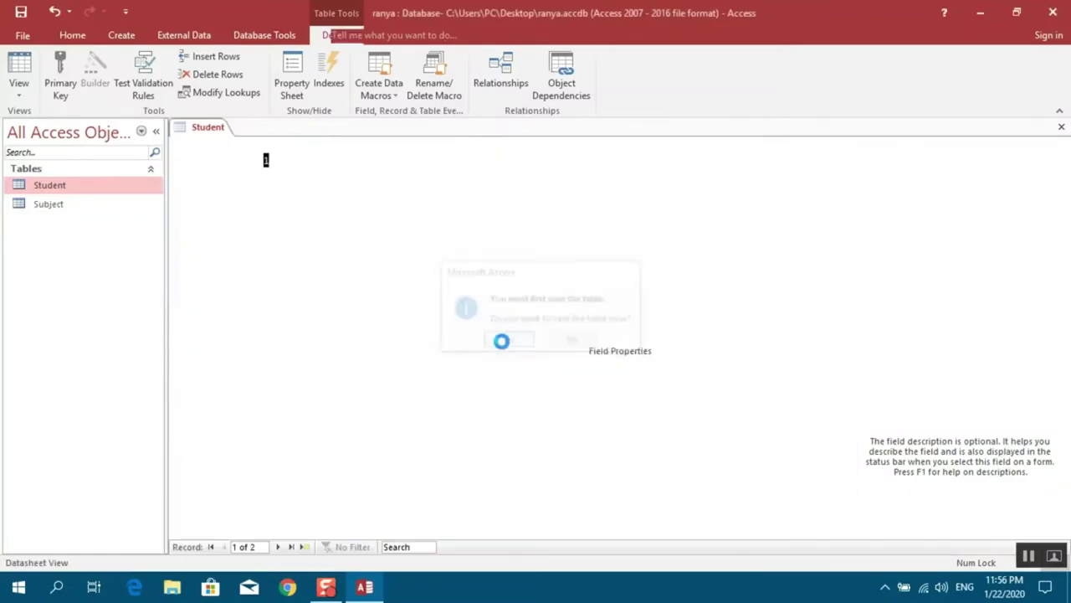
Fill the first student's Date with today's date, 1/22/2020, from the date picker
{"action": "left_click", "coordinate": [755, 159]}
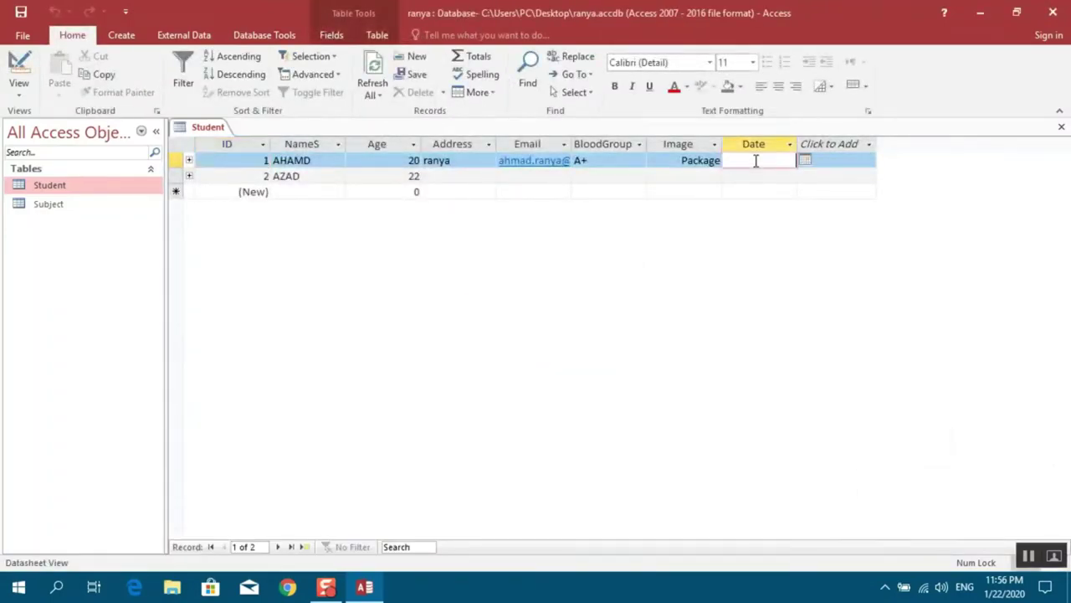
{"action": "left_click", "coordinate": [807, 161]}
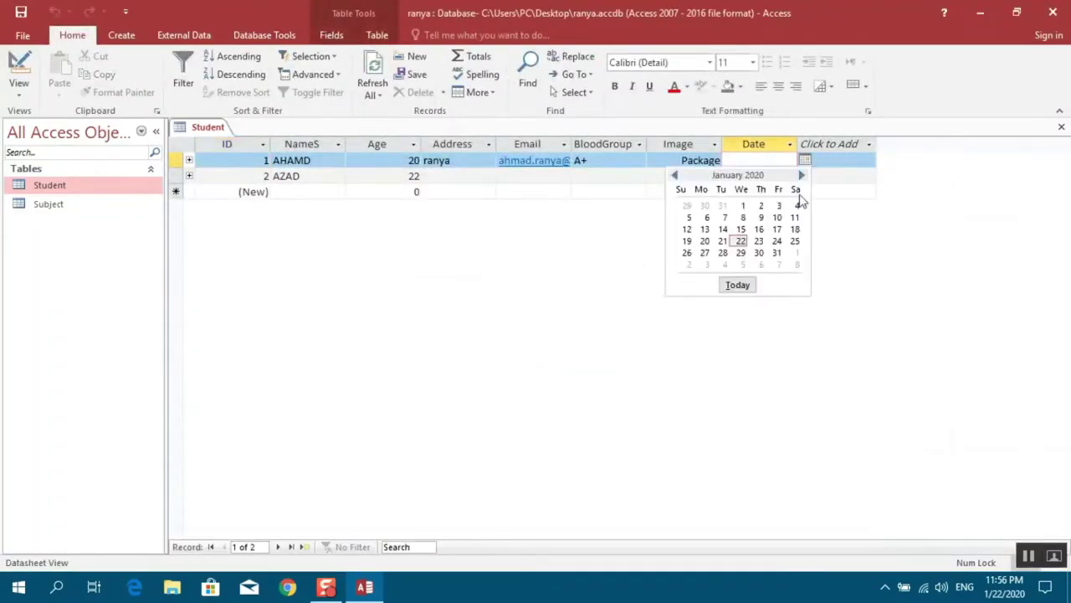
{"action": "left_click", "coordinate": [753, 288]}
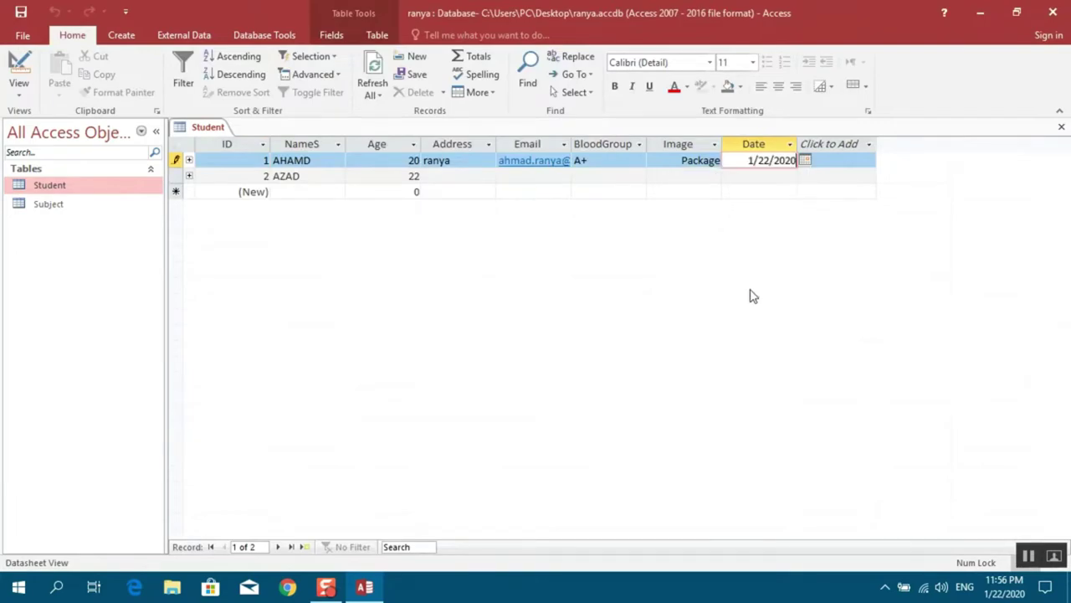
{"action": "left_click", "coordinate": [749, 176]}
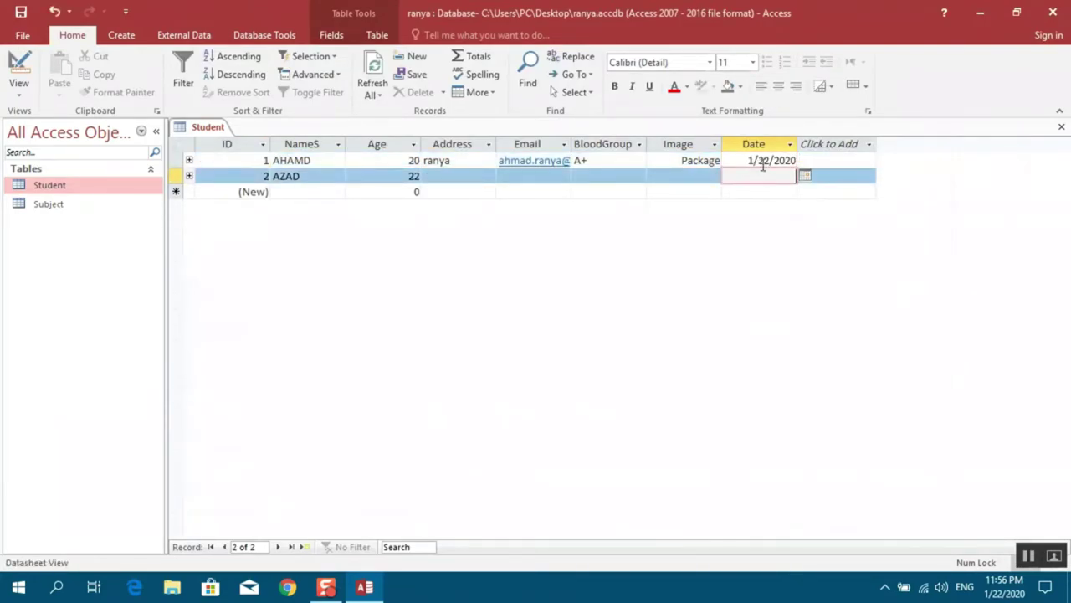
{"action": "left_click", "coordinate": [20, 90]}
Start the Date field's Format with d and save, previewing it in the datasheet
{"action": "left_click", "coordinate": [46, 156]}
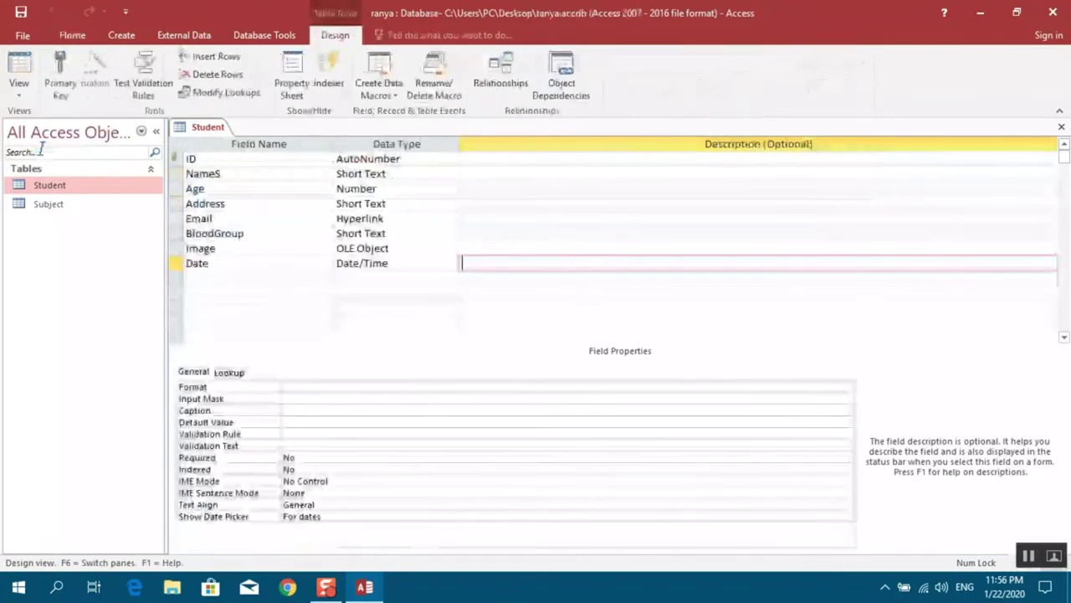
{"action": "left_click", "coordinate": [306, 385]}
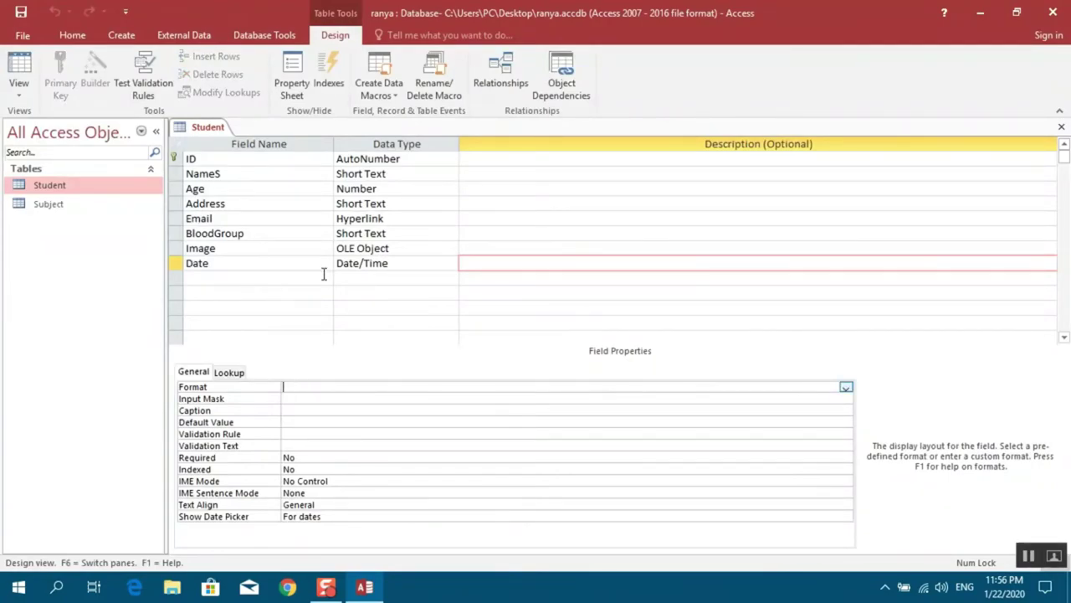
{"action": "left_click", "coordinate": [377, 262]}
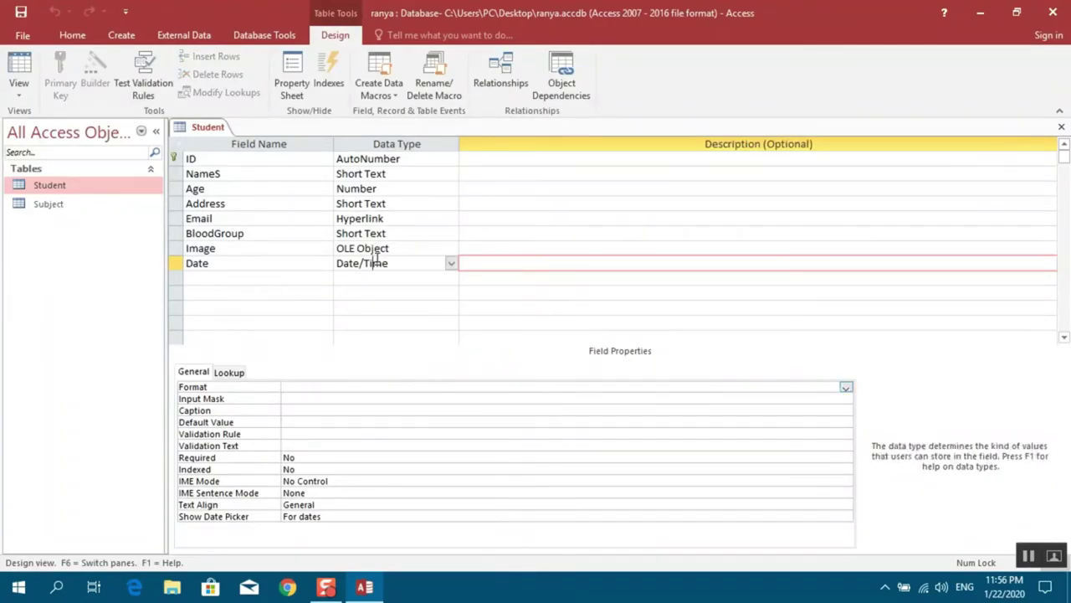
{"action": "left_click", "coordinate": [298, 388]}
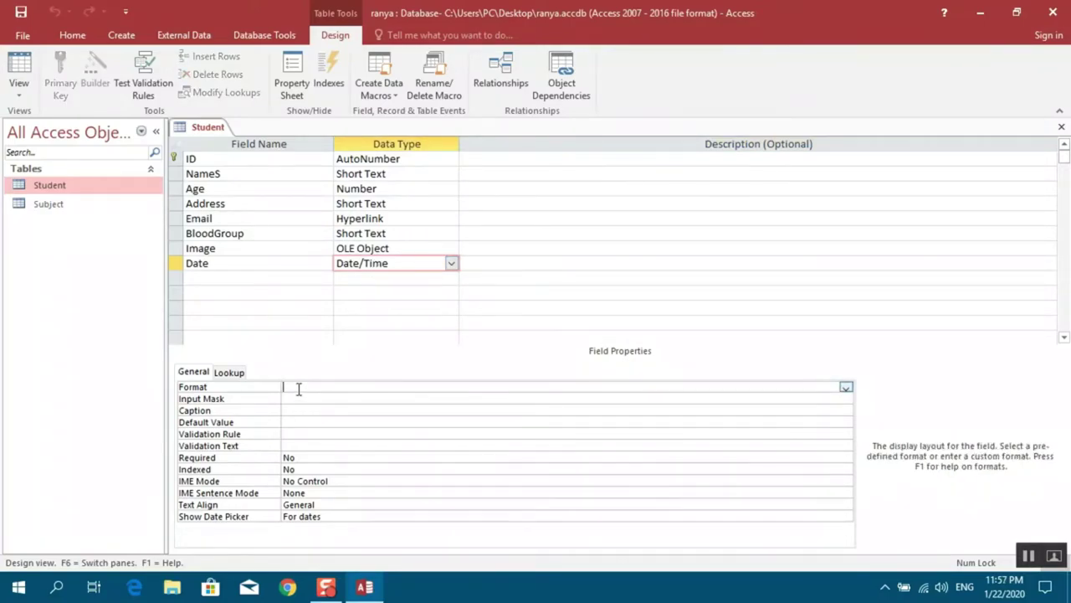
{"action": "type", "text": "d"}
{"action": "left_click", "coordinate": [24, 94]}
{"action": "left_click", "coordinate": [52, 126]}
{"action": "left_click", "coordinate": [511, 340]}
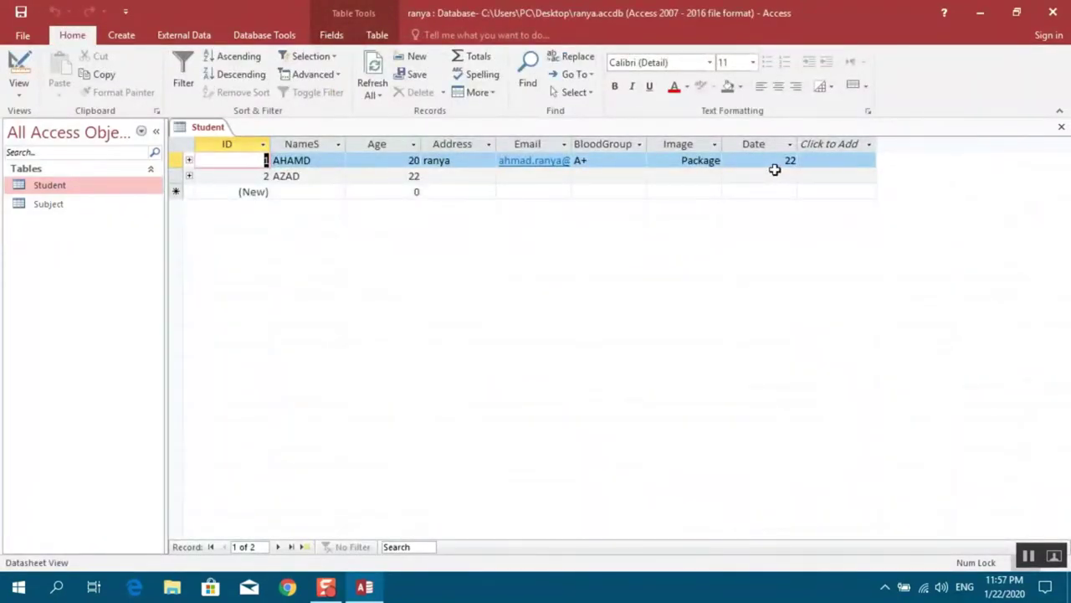
Extend the Date Format to dddd and save, so the first date shows Wednesday
{"action": "left_click", "coordinate": [18, 83]}
{"action": "left_click", "coordinate": [46, 154]}
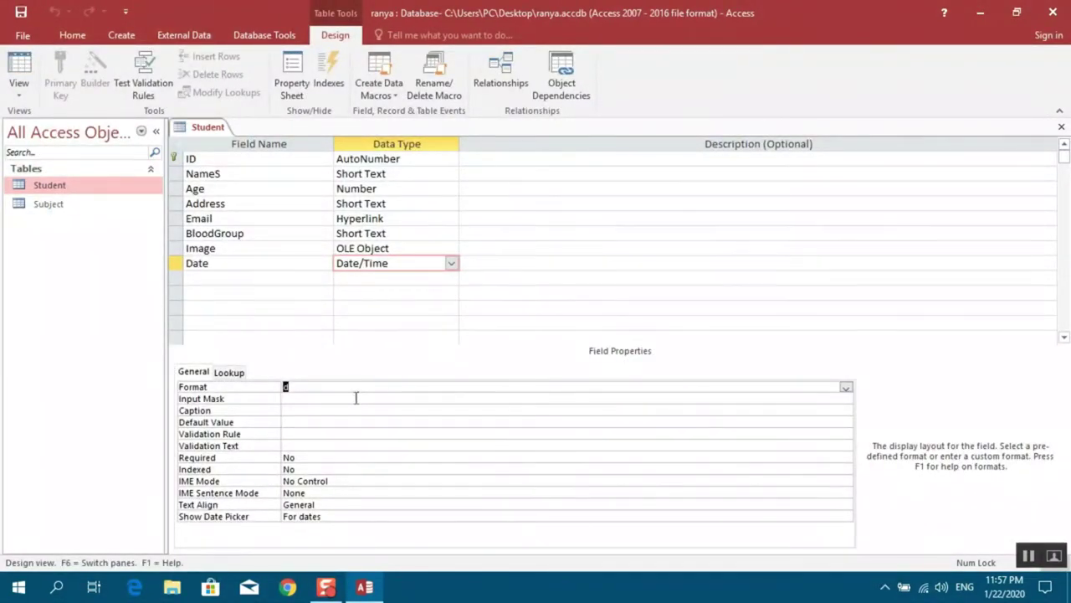
{"action": "type", "text": "ddd"}
{"action": "left_click", "coordinate": [18, 90]}
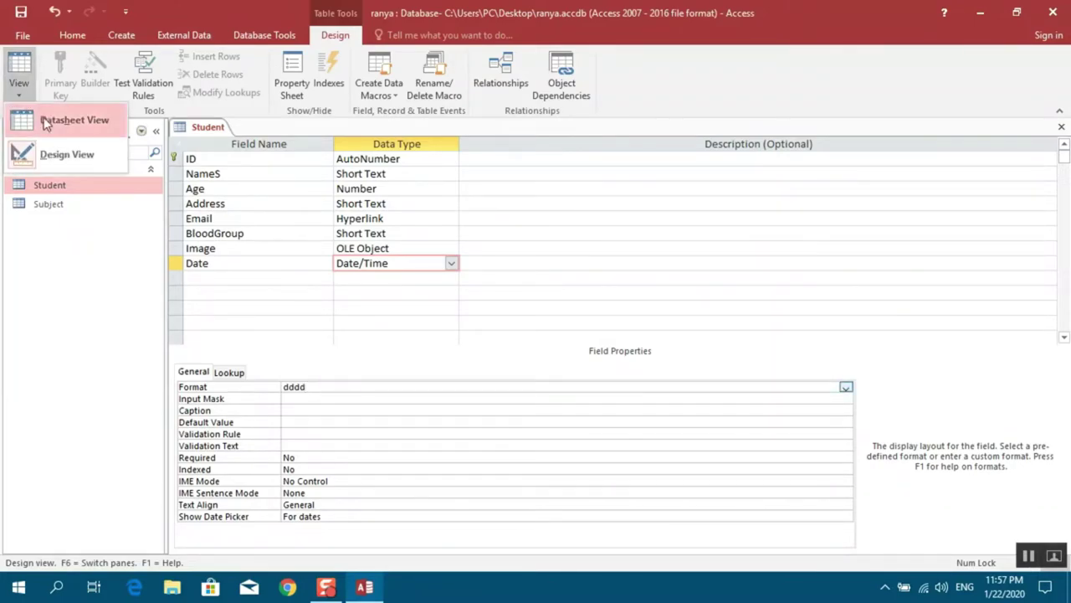
{"action": "left_click", "coordinate": [50, 121]}
{"action": "left_click", "coordinate": [509, 342]}
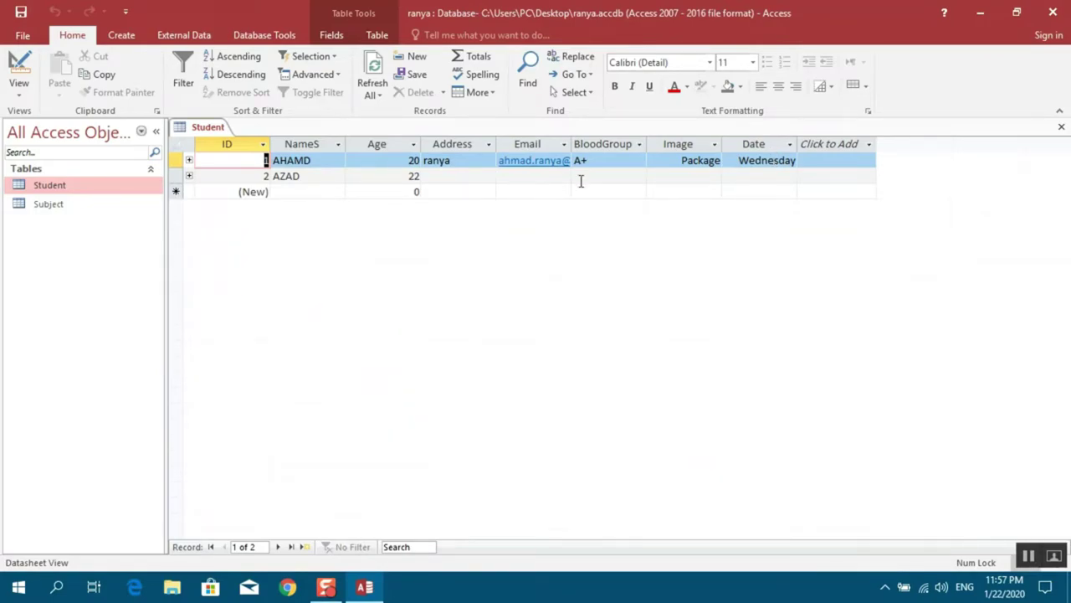
Return to Design view and review the Age and NameS field properties
{"action": "left_click", "coordinate": [20, 90]}
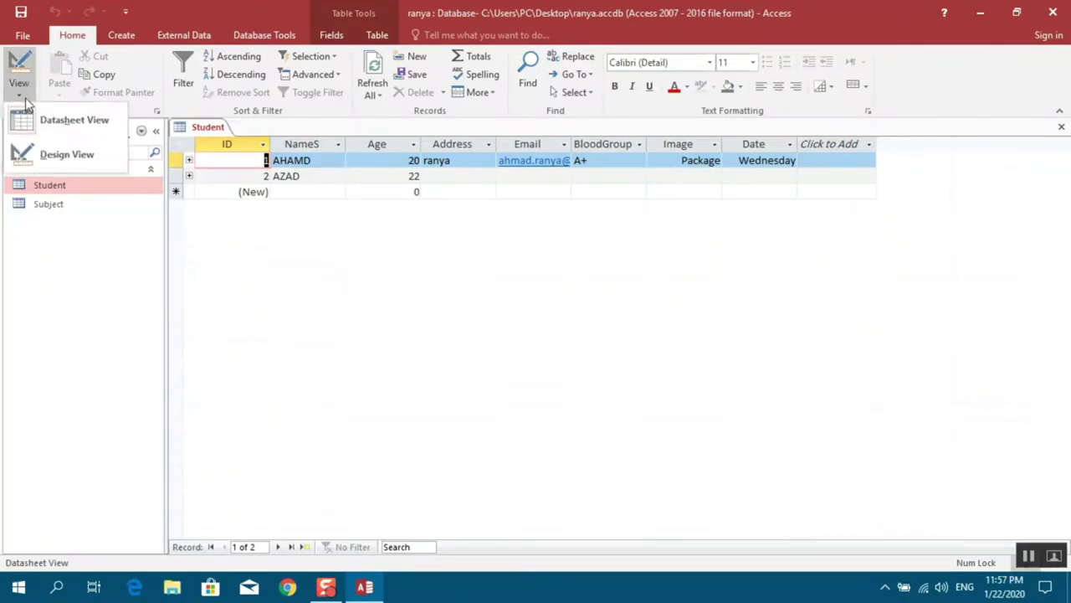
{"action": "left_click", "coordinate": [33, 155]}
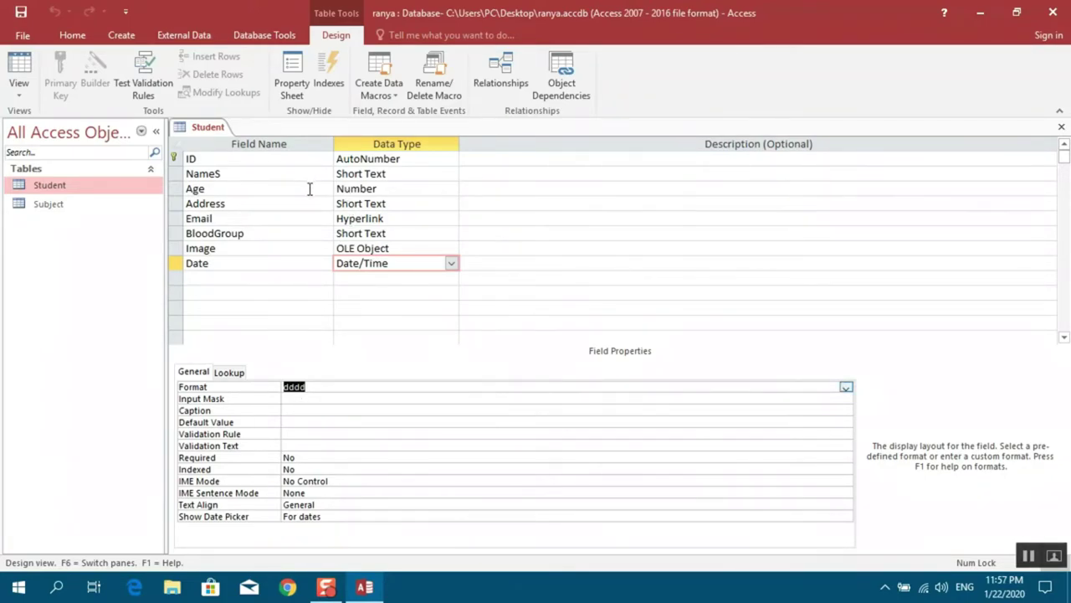
{"action": "key", "text": "F6"}
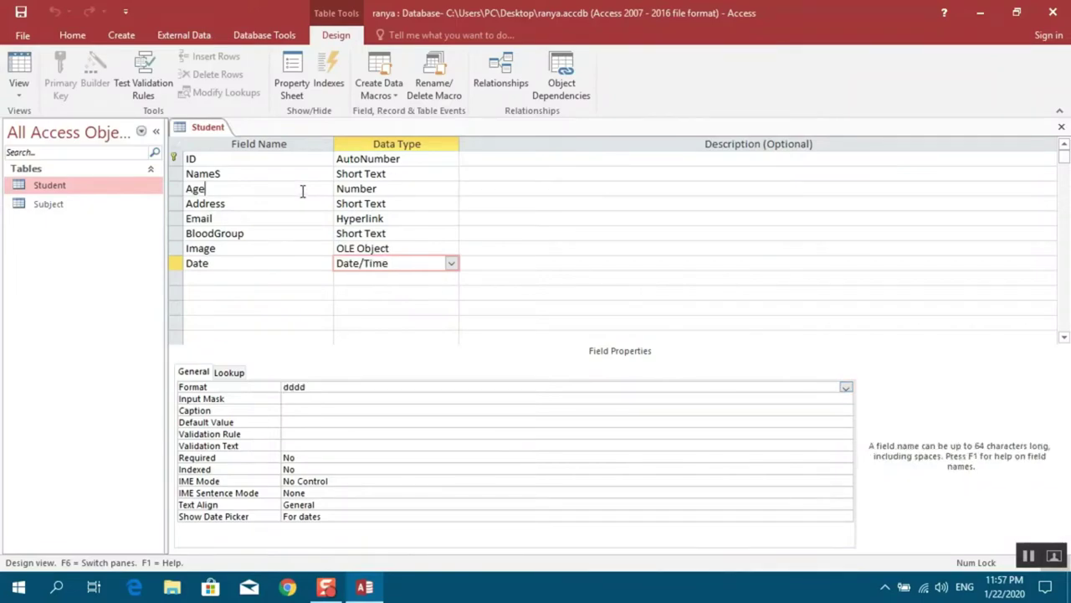
{"action": "left_click", "coordinate": [302, 191]}
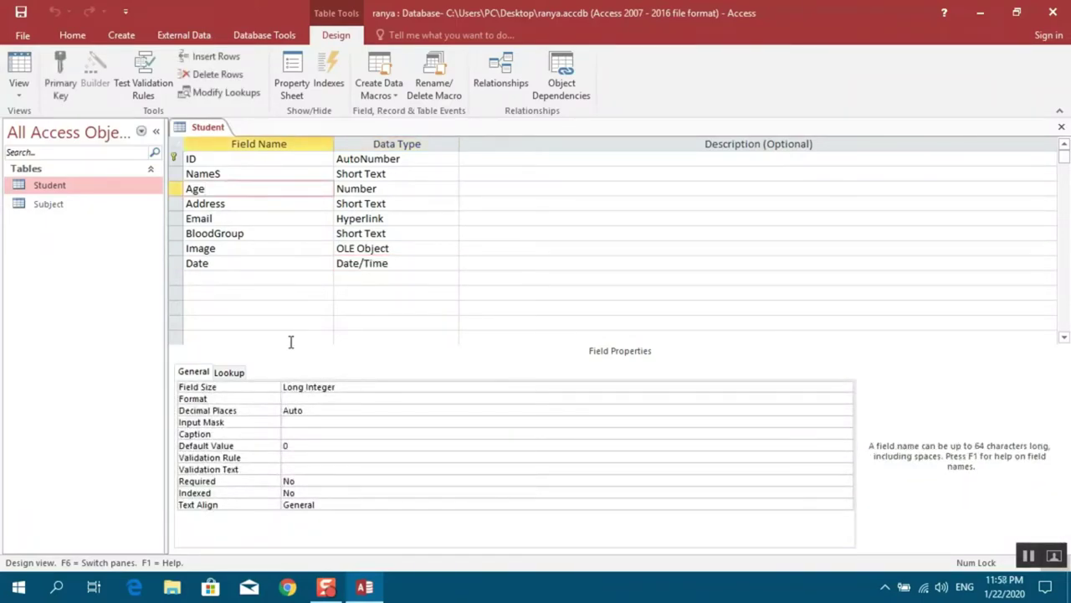
{"action": "left_click", "coordinate": [289, 173]}
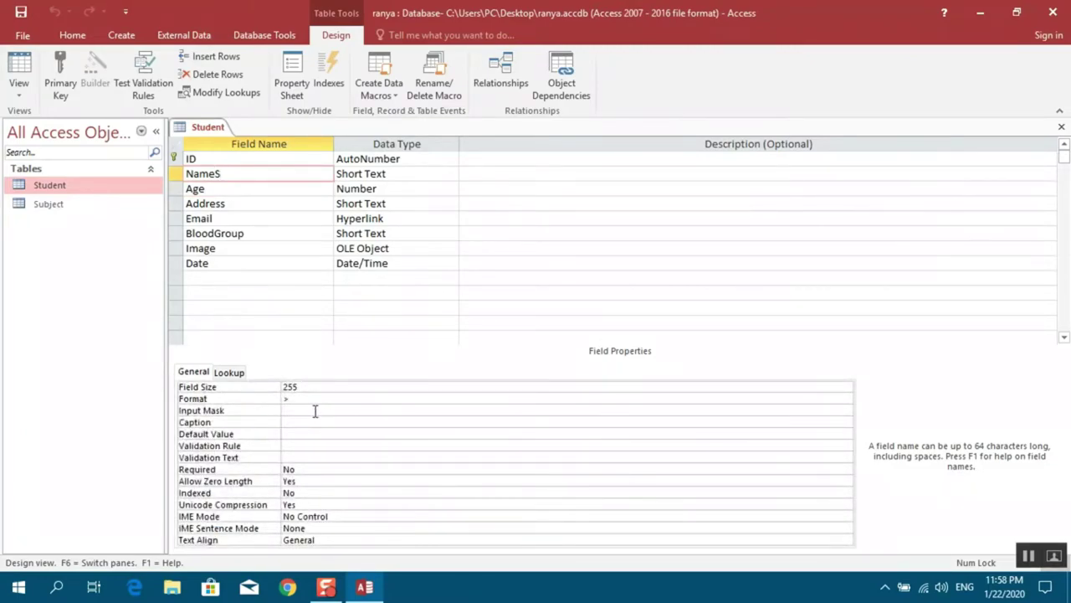
{"action": "left_click", "coordinate": [315, 410]}
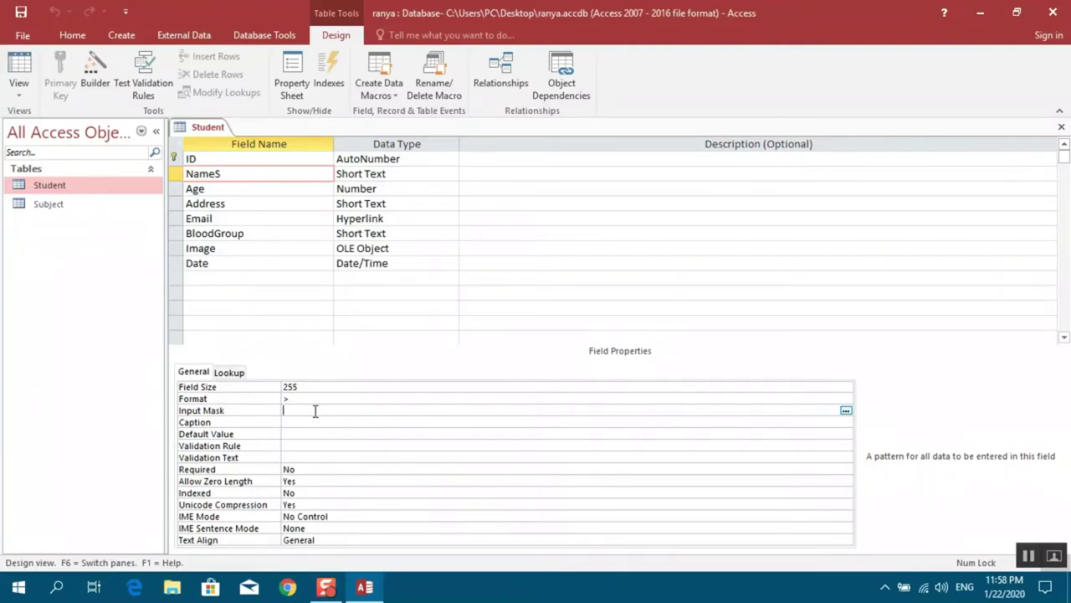
Add a Short Text field named Mobile below the Date field
{"action": "left_click", "coordinate": [210, 285]}
{"action": "type", "text": "Mobile"}
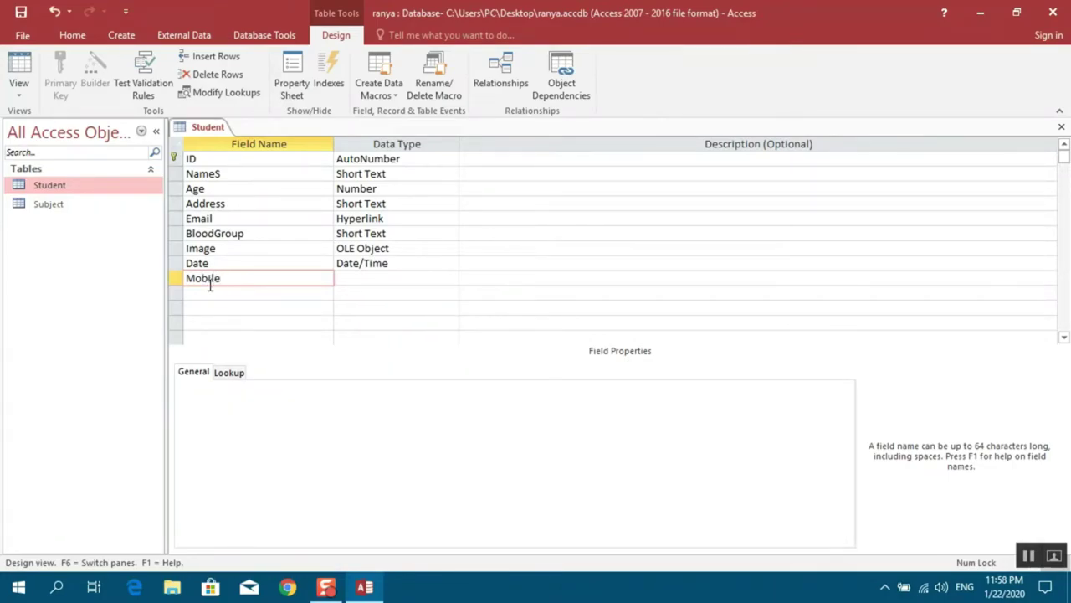
{"action": "left_click", "coordinate": [354, 279]}
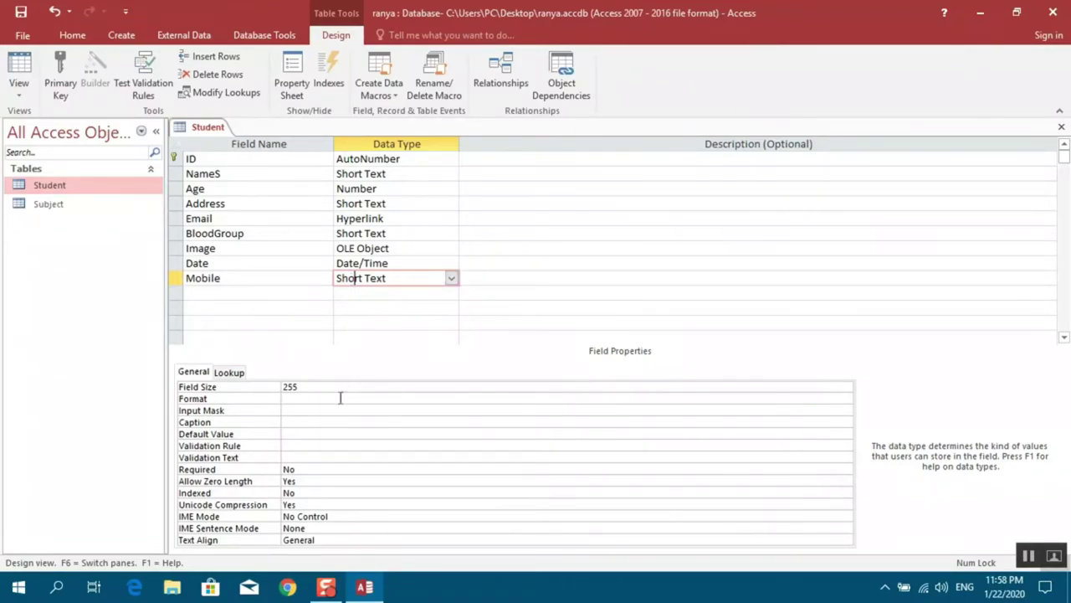
{"action": "left_click", "coordinate": [304, 411]}
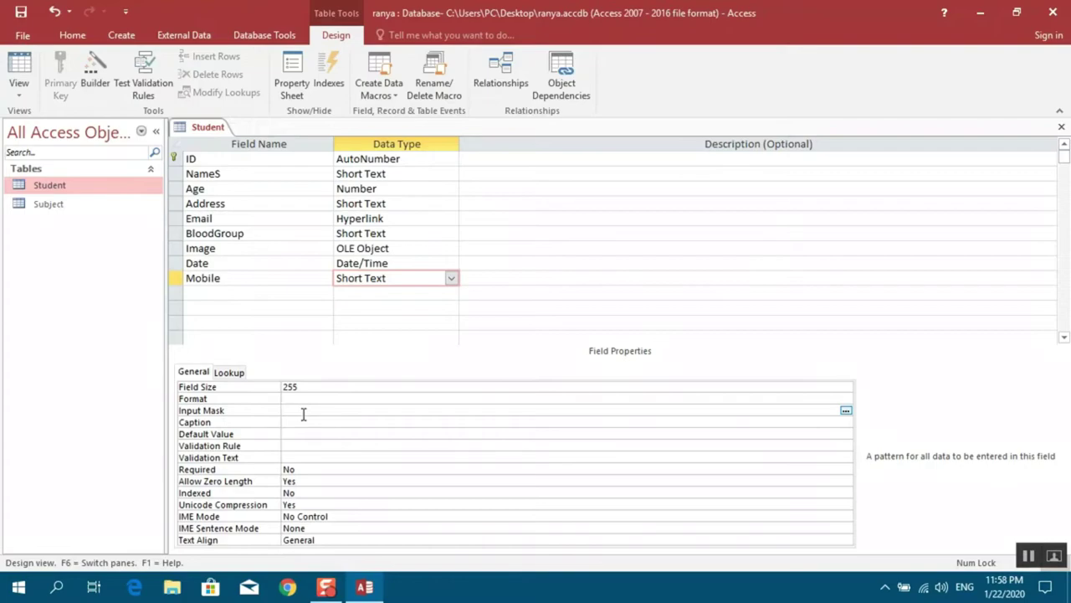
{"action": "type", "text": "0000000"}
{"action": "key", "text": "BackSpace"}
{"action": "key", "text": "BackSpace"}
{"action": "key", "text": "BackSpace"}
{"action": "key", "text": "BackSpace"}
{"action": "key", "text": "BackSpace"}
{"action": "key", "text": "BackSpace"}
{"action": "key", "text": "BackSpace"}
{"action": "type", "text": "00000000000"}
{"action": "left_click", "coordinate": [20, 98]}
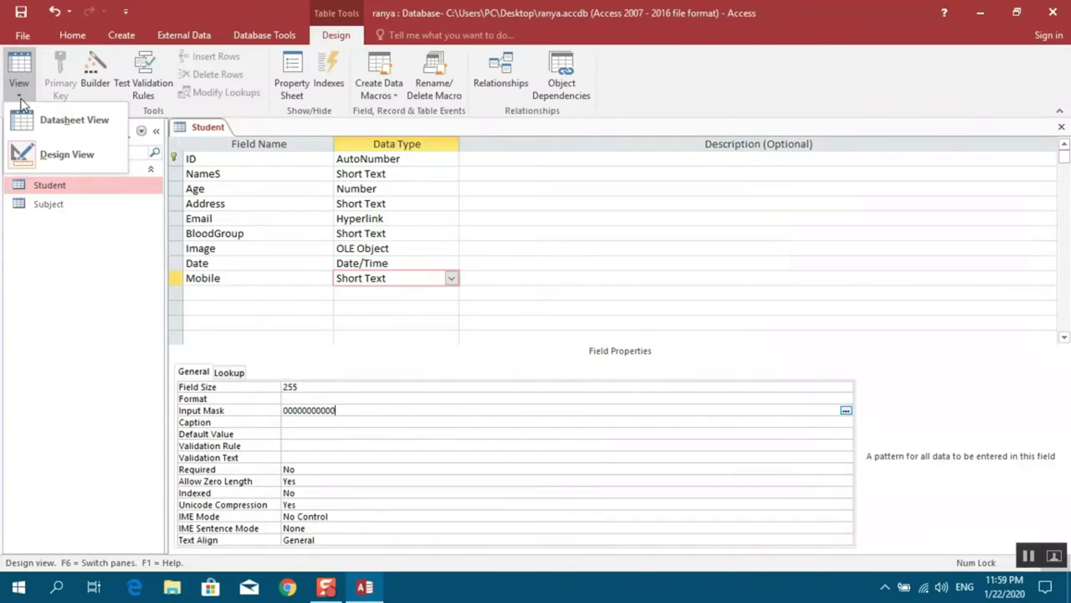
Save the table and move to the first record's Mobile cell in Datasheet view
{"action": "left_click", "coordinate": [36, 121]}
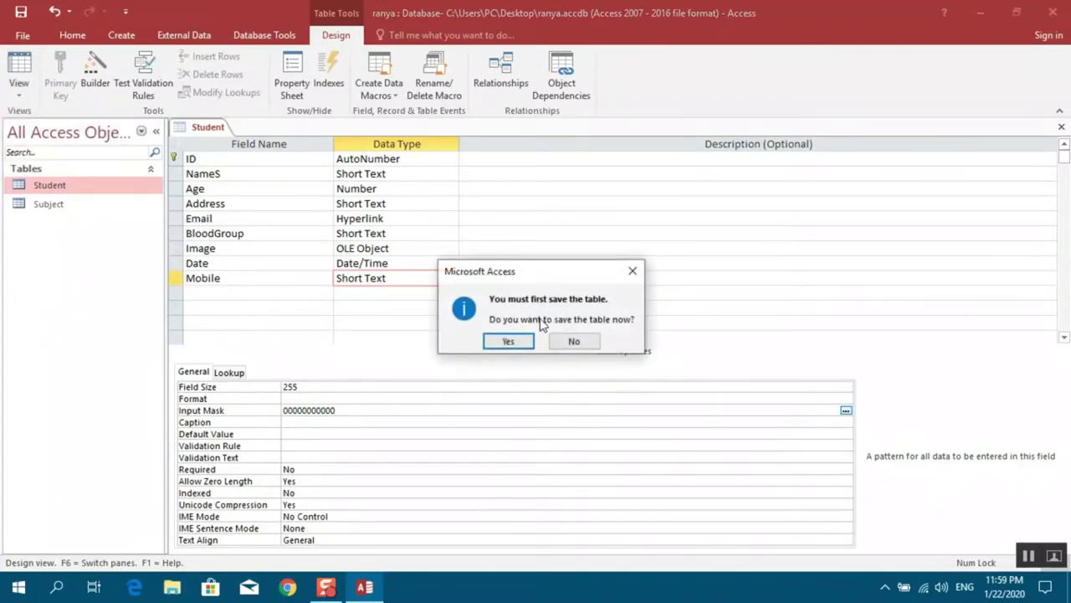
{"action": "left_click", "coordinate": [508, 340]}
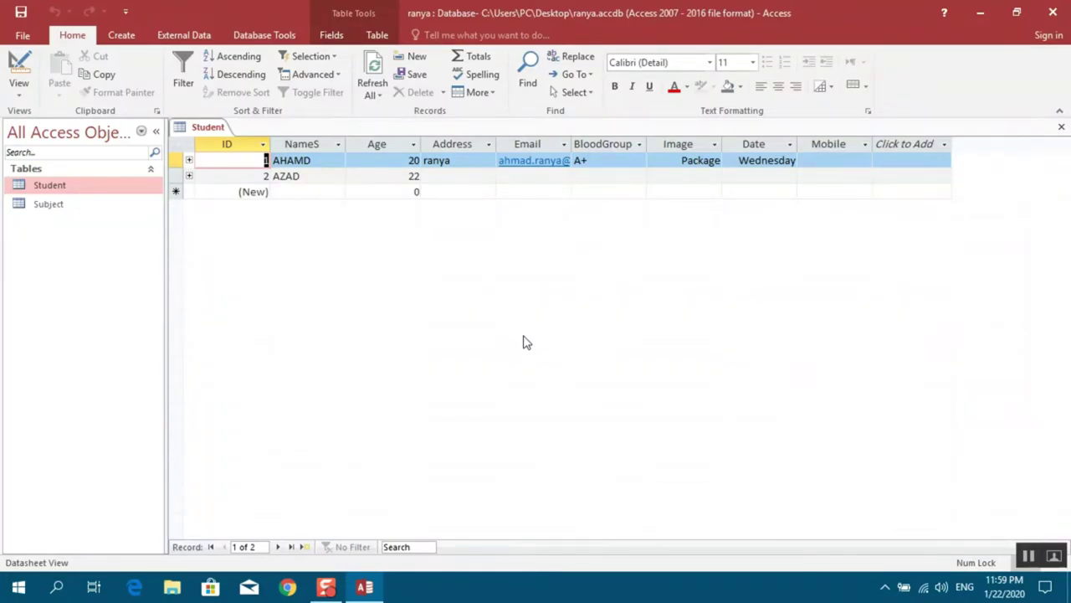
{"action": "key", "text": "Tab"}
{"action": "key", "text": "Tab"}
{"action": "key", "text": "Tab"}
{"action": "key", "text": "Tab"}
{"action": "key", "text": "Tab"}
{"action": "key", "text": "Tab"}
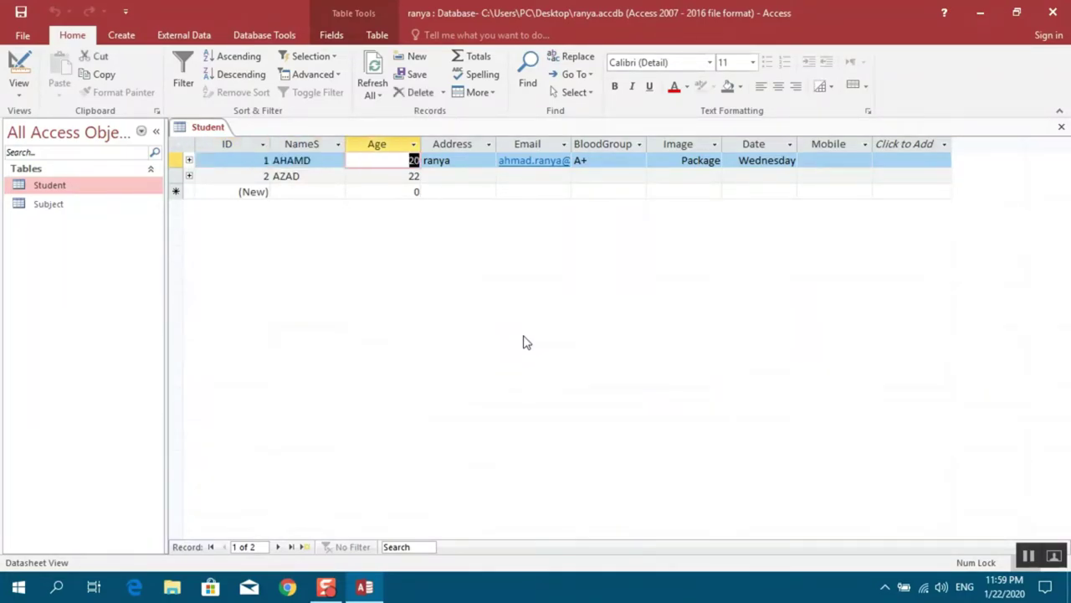
{"action": "key", "text": "Tab"}
{"action": "key", "text": "Tab"}
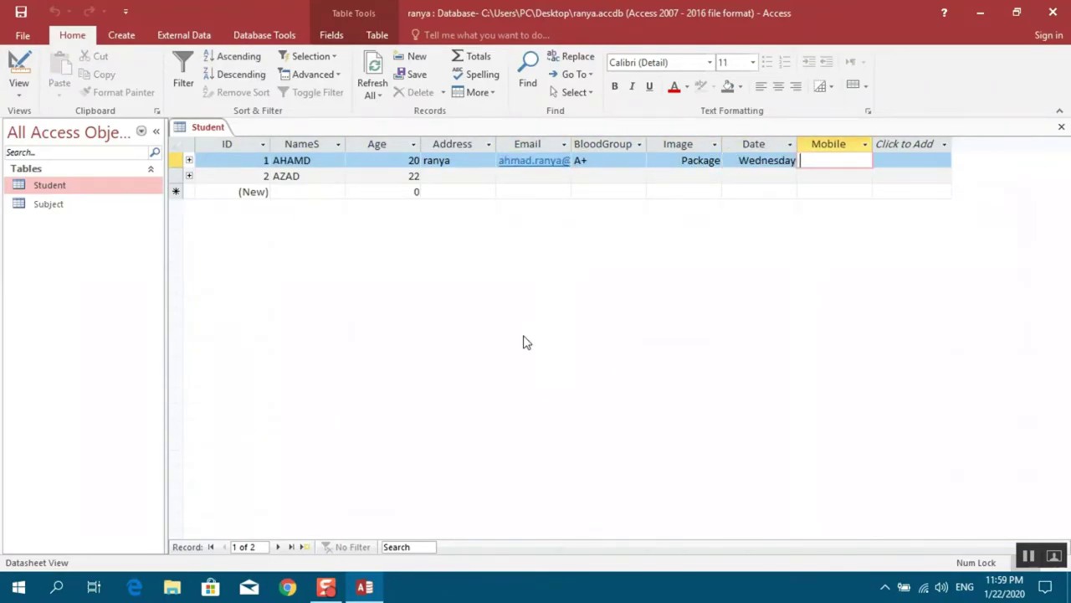
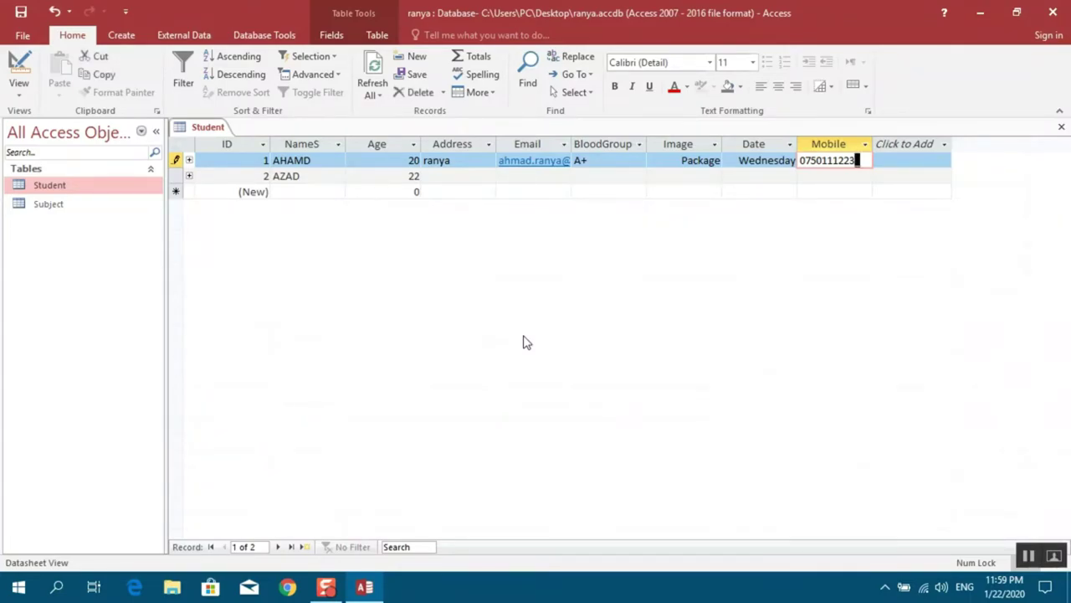
Test the mask with a sample mobile number, trigger the incomplete-entry error, then discard it
{"action": "key", "text": "Return"}
{"action": "left_click", "coordinate": [524, 336]}
{"action": "type", "text": "4"}
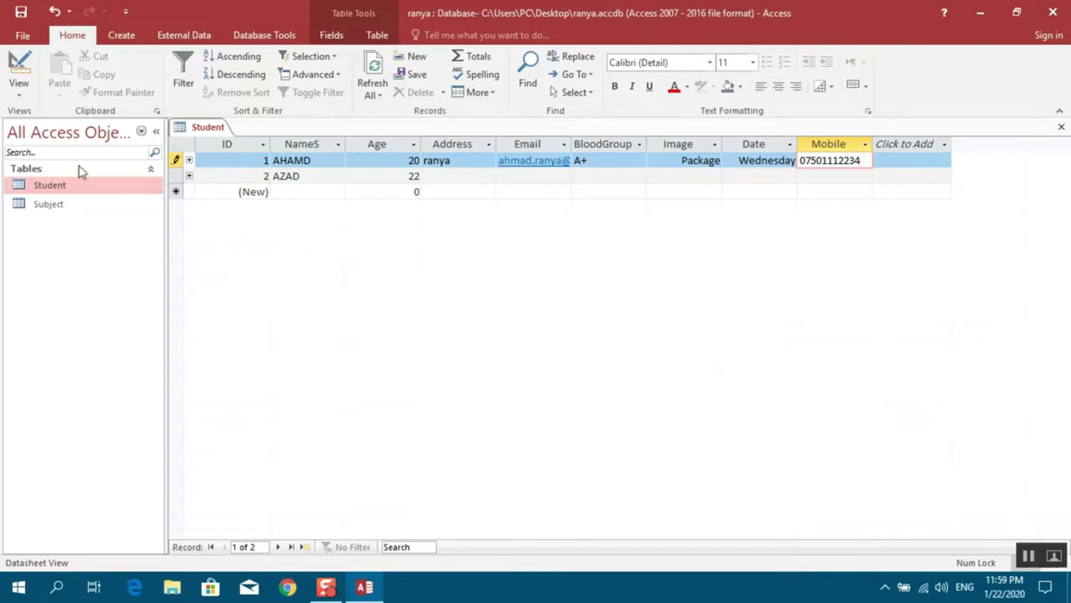
{"action": "key", "text": "Escape"}
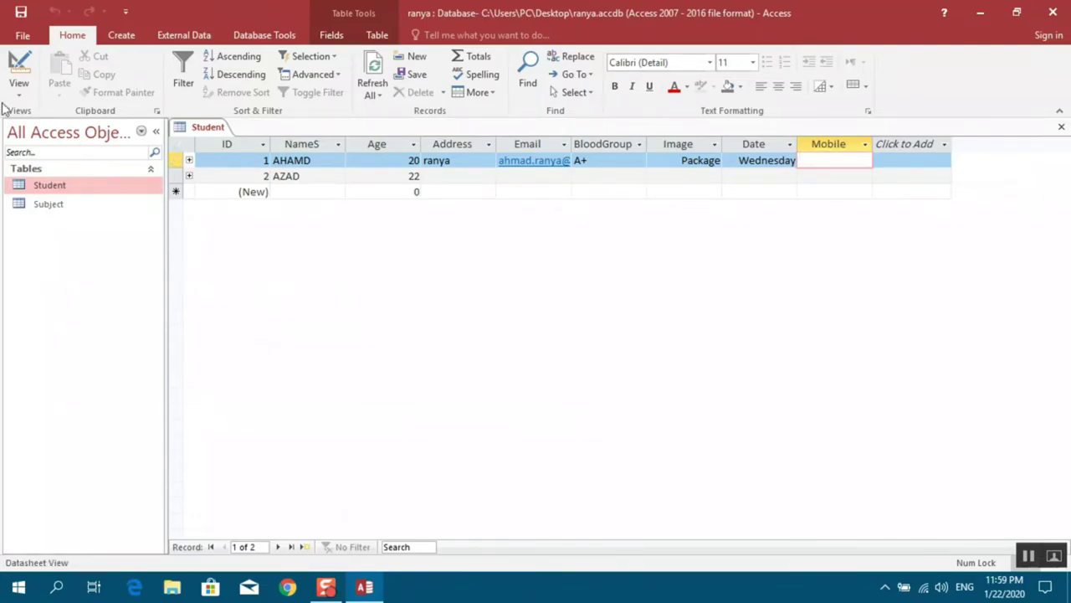
{"action": "left_click", "coordinate": [18, 96]}
Replace the Mobile input mask with "0750"0000000 to fix the 0750 prefix
{"action": "left_click", "coordinate": [51, 155]}
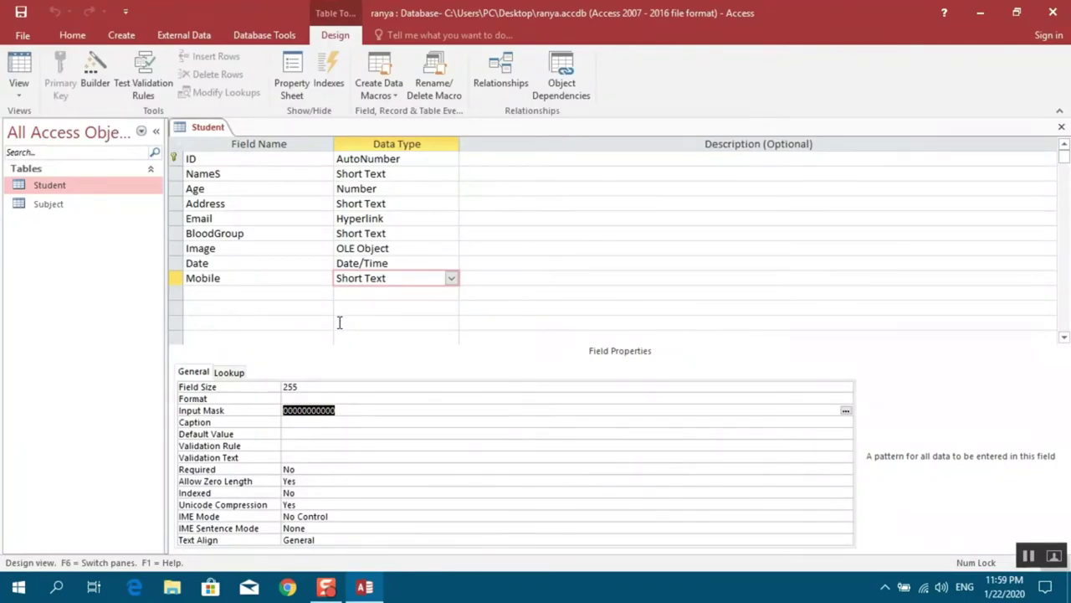
{"action": "key", "text": "BackSpace"}
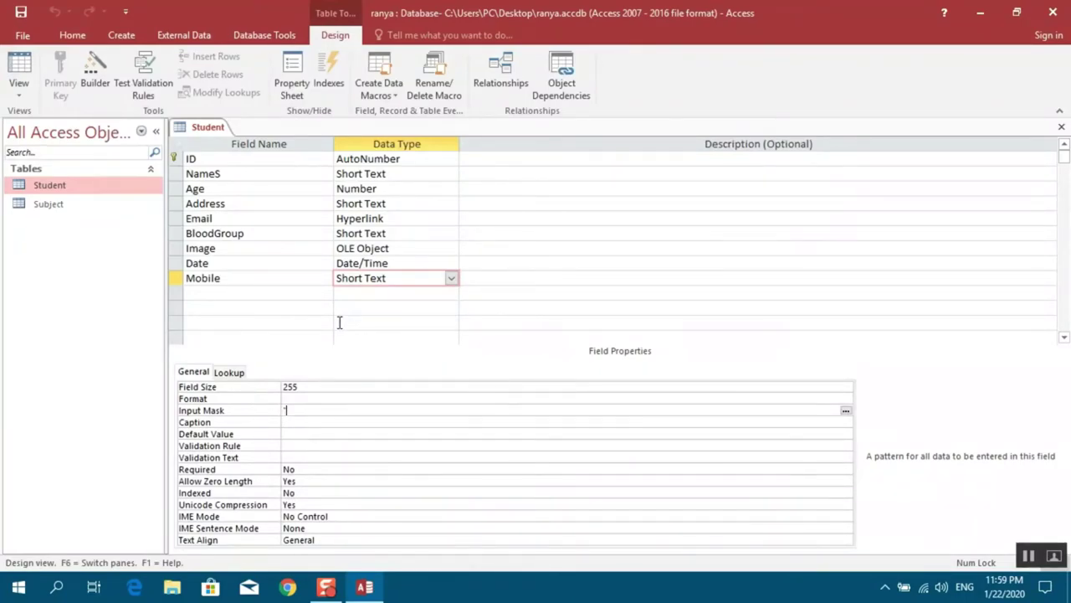
{"action": "type", "text": "\"0750"}
{"action": "type", "text": "\"0000000"}
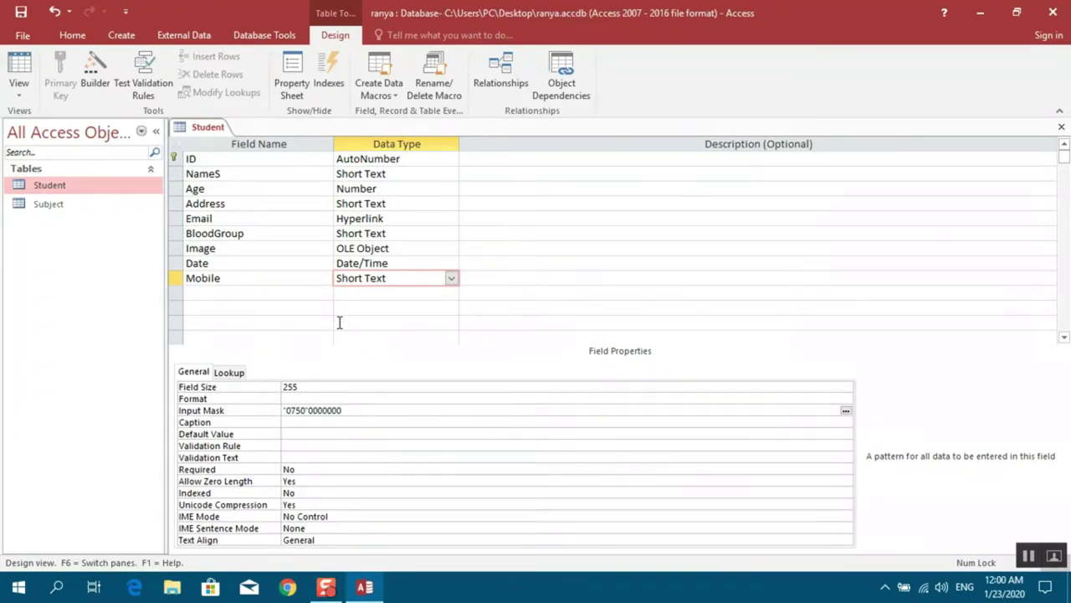
{"action": "left_click", "coordinate": [18, 89]}
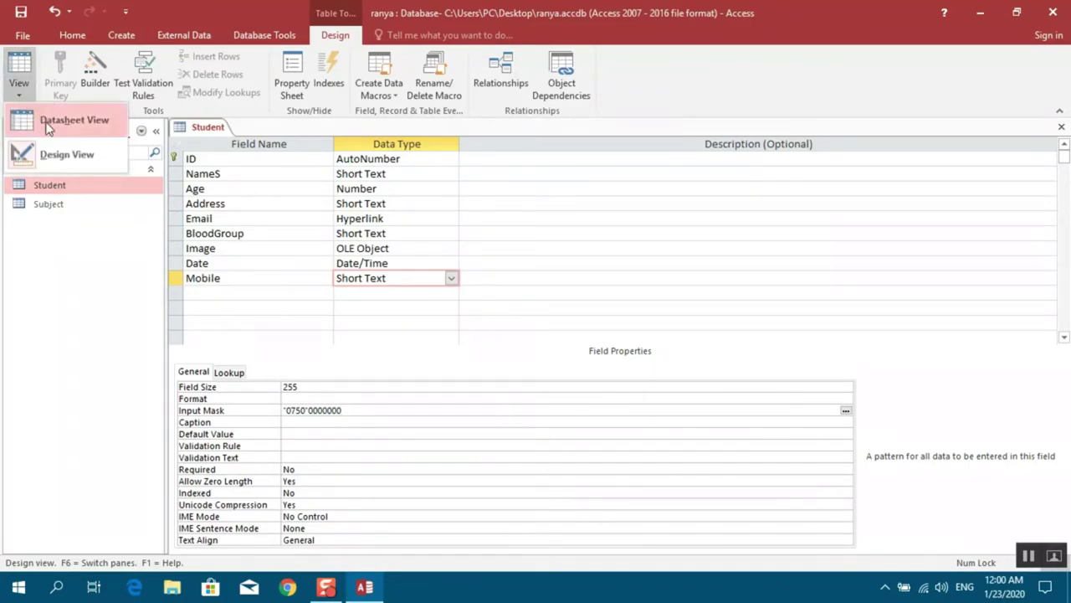
Save the table, enter the first student's mobile number through the mask, and return to Design view
{"action": "left_click", "coordinate": [46, 121]}
{"action": "left_click", "coordinate": [512, 339]}
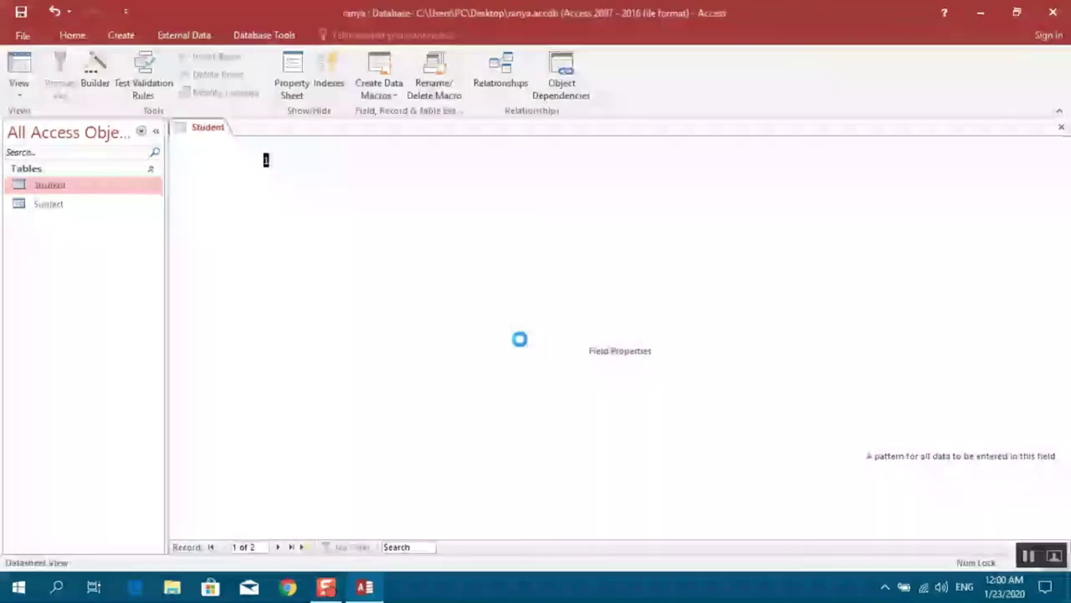
{"action": "key", "text": "Tab"}
{"action": "key", "text": "Tab"}
{"action": "key", "text": "Tab"}
{"action": "key", "text": "Tab"}
{"action": "key", "text": "Tab"}
{"action": "key", "text": "Tab"}
{"action": "key", "text": "Tab"}
{"action": "key", "text": "Tab"}
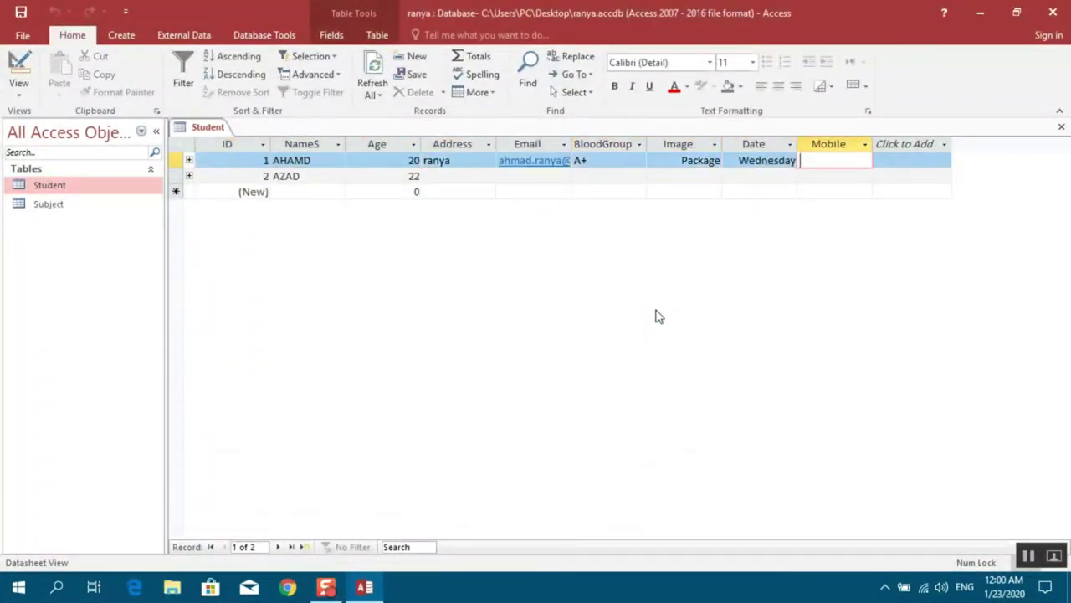
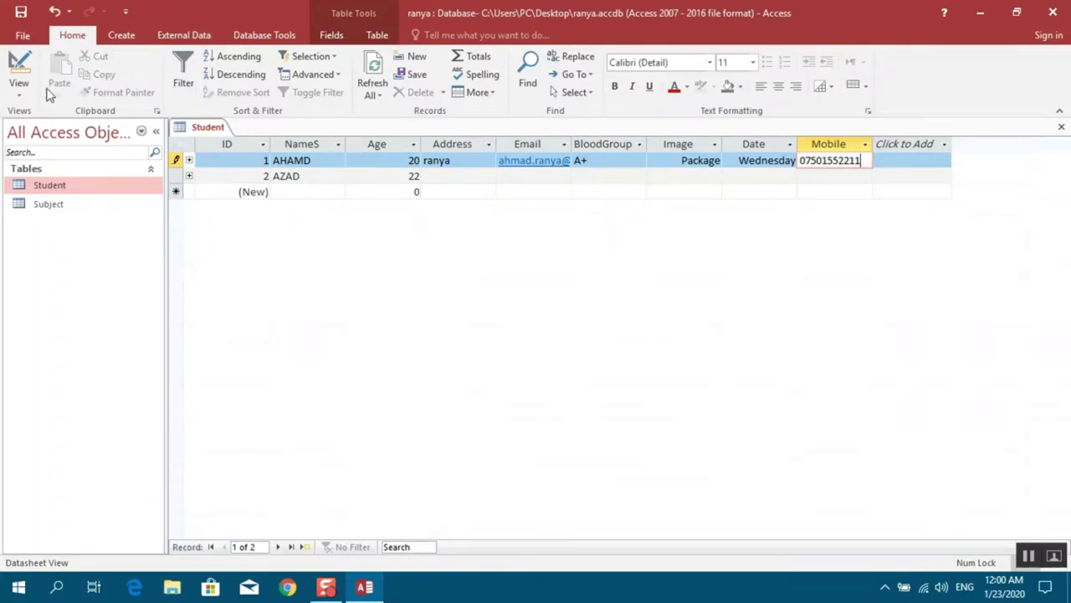
{"action": "left_click", "coordinate": [26, 91]}
{"action": "left_click", "coordinate": [41, 154]}
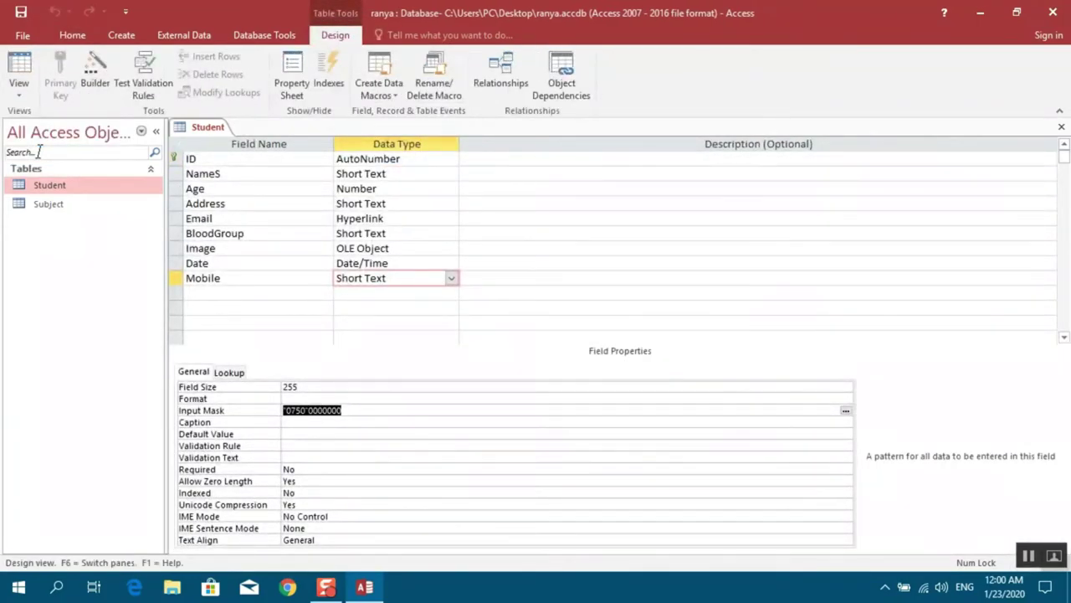
Set the Mobile field's caption to 'ژمارەی مۆبایل' using the Kurdish keyboard
{"action": "left_click", "coordinate": [302, 422]}
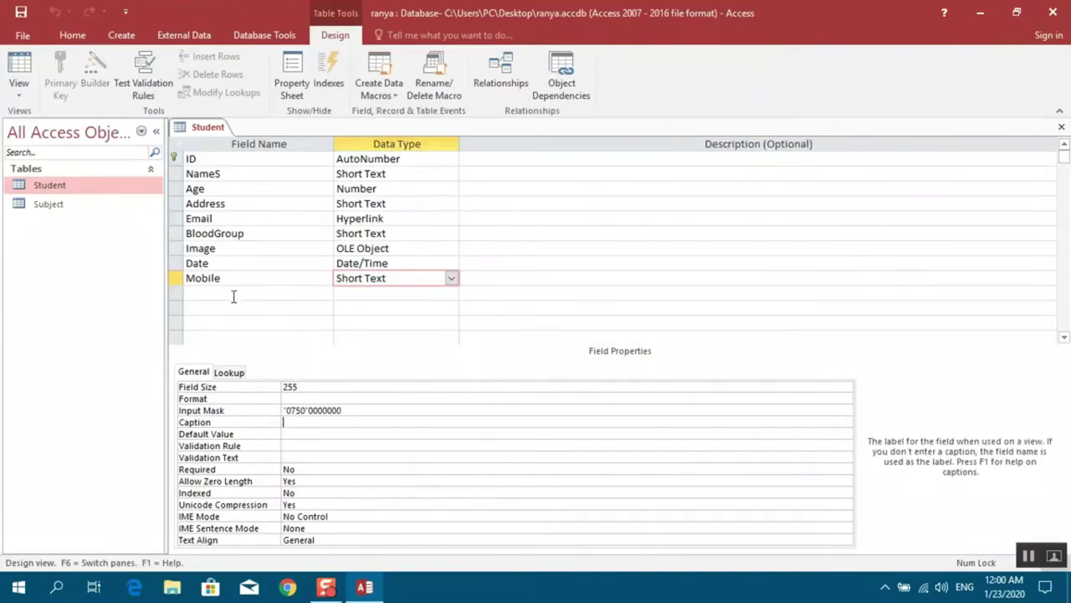
{"action": "left_click", "coordinate": [226, 280]}
{"action": "left_click", "coordinate": [299, 423]}
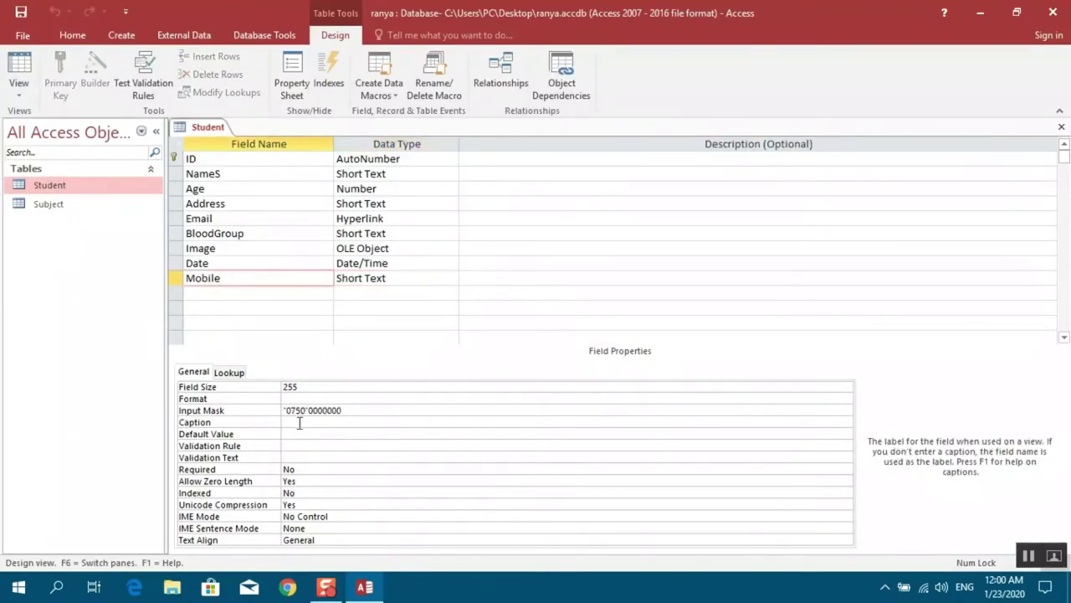
{"action": "key", "text": "alt+shift"}
{"action": "type", "text": "ژ"}
{"action": "key", "text": "BackSpace"}
{"action": "type", "text": "ژمارەی مۆبایل"}
Save the table and view the caption as the datasheet's Mobile column heading
{"action": "left_click", "coordinate": [19, 88]}
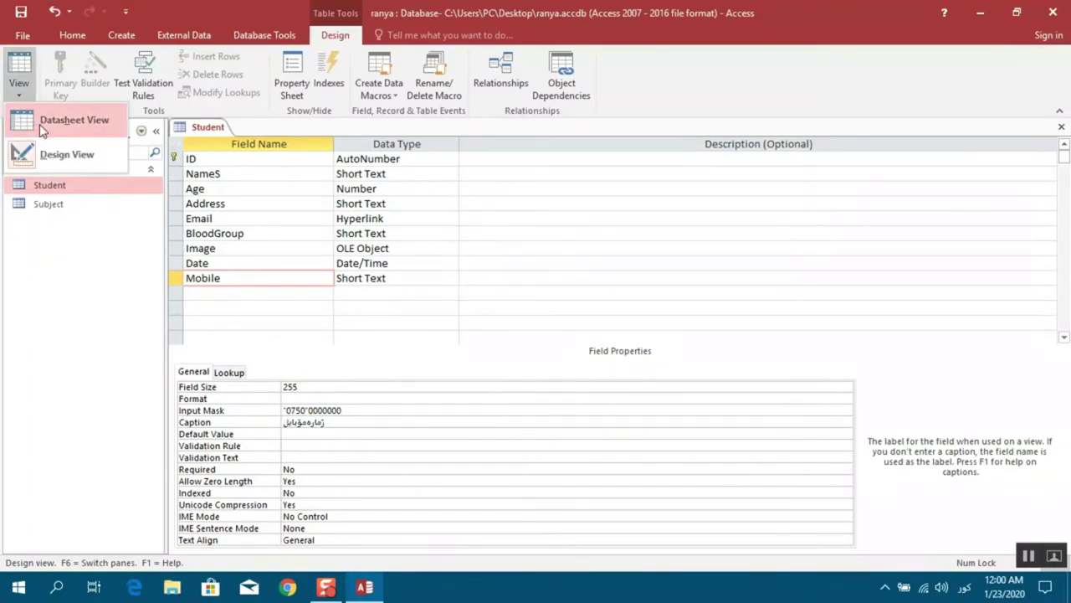
{"action": "left_click", "coordinate": [44, 125]}
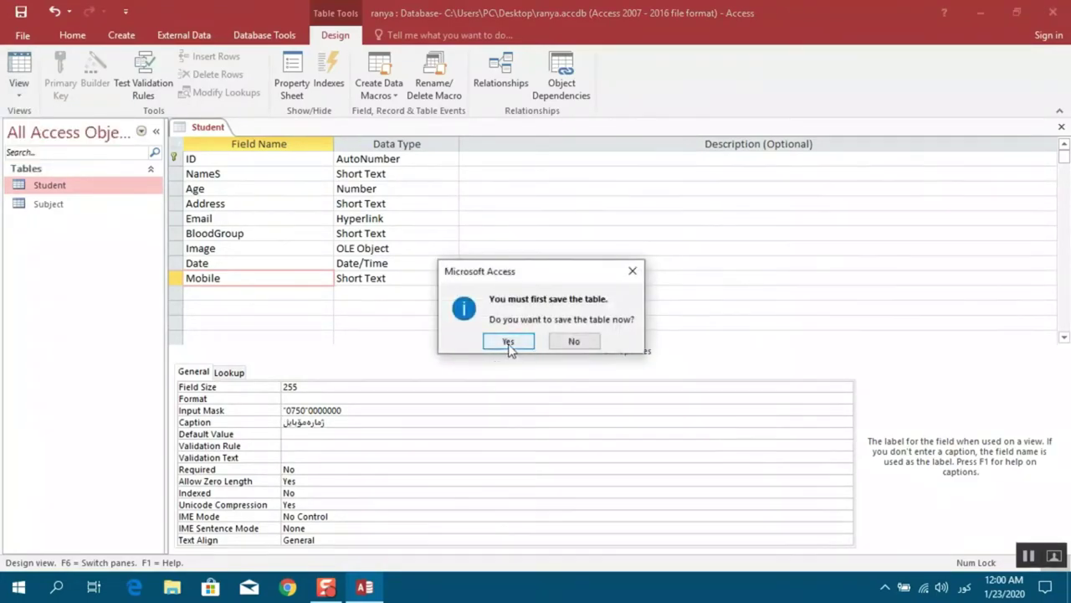
{"action": "left_click", "coordinate": [508, 343]}
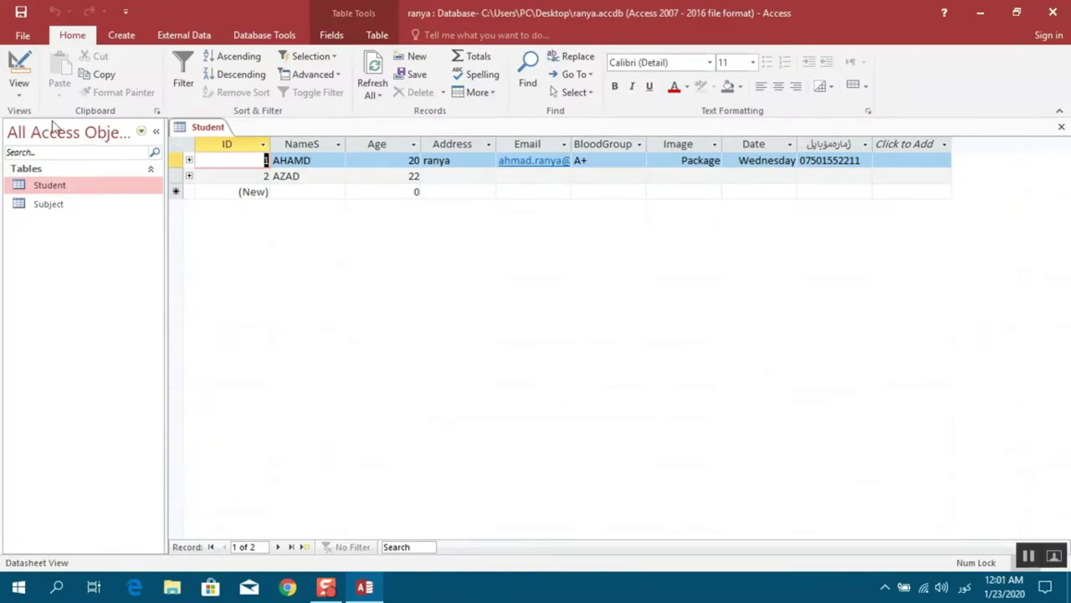
{"action": "left_click", "coordinate": [20, 95]}
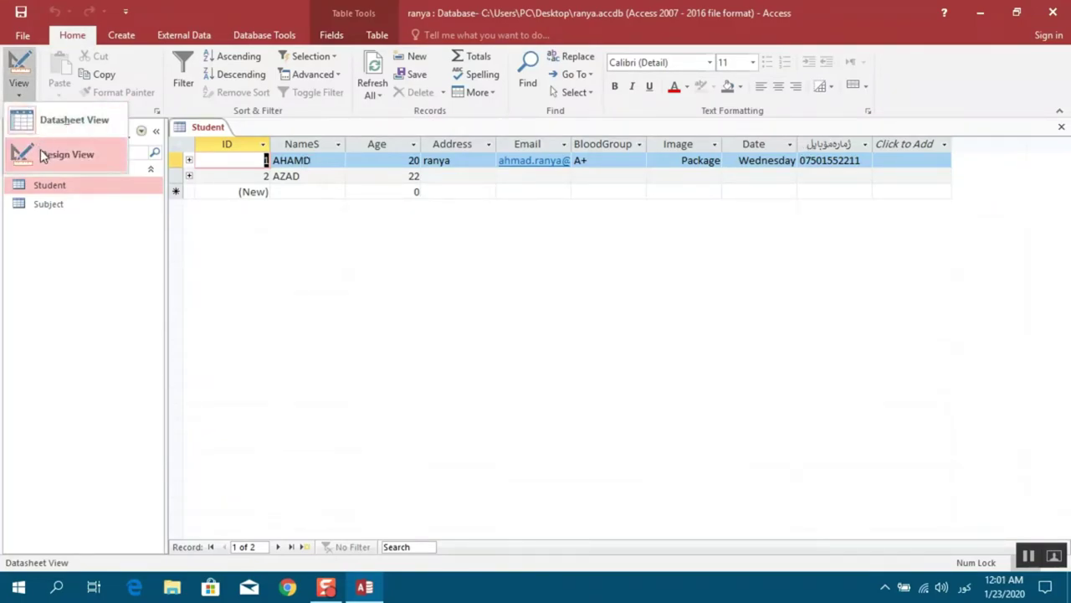
Select the Age field in Design view and locate its Default Value of 0
{"action": "left_click", "coordinate": [44, 157]}
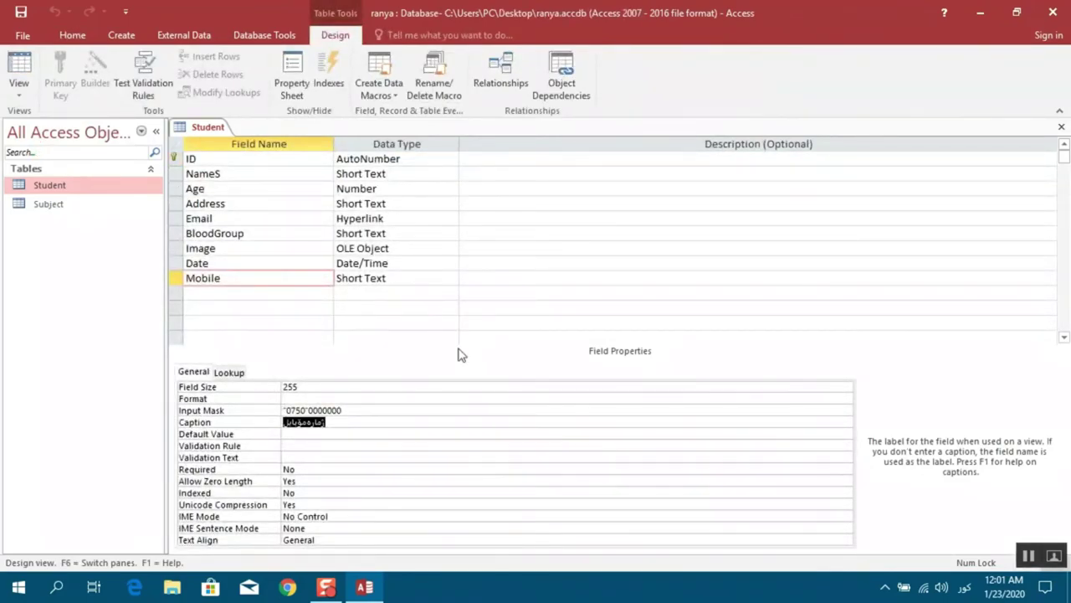
{"action": "left_click", "coordinate": [310, 434]}
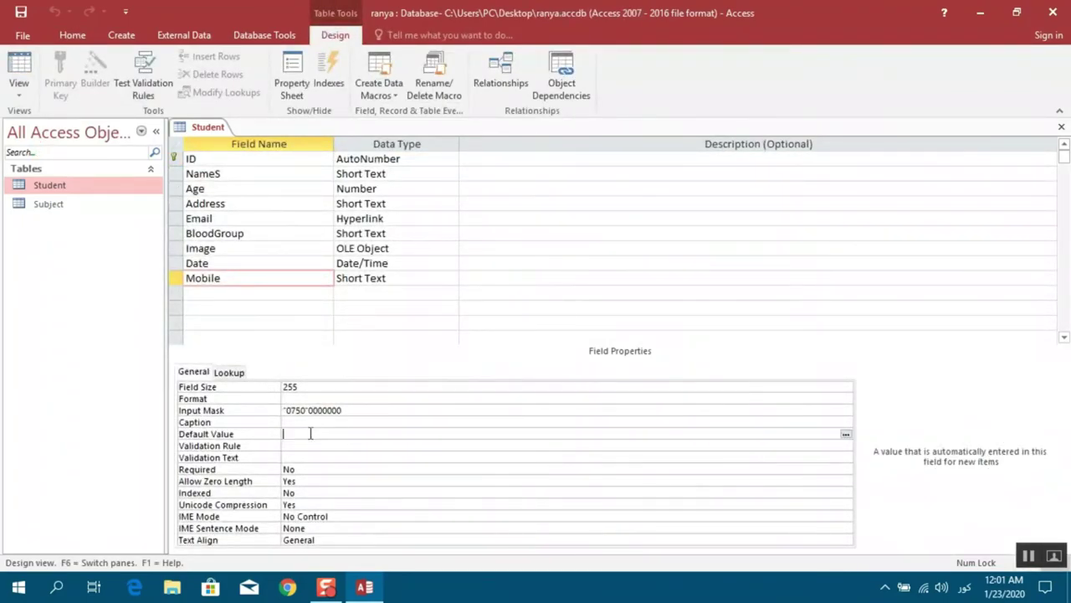
{"action": "left_click", "coordinate": [358, 188]}
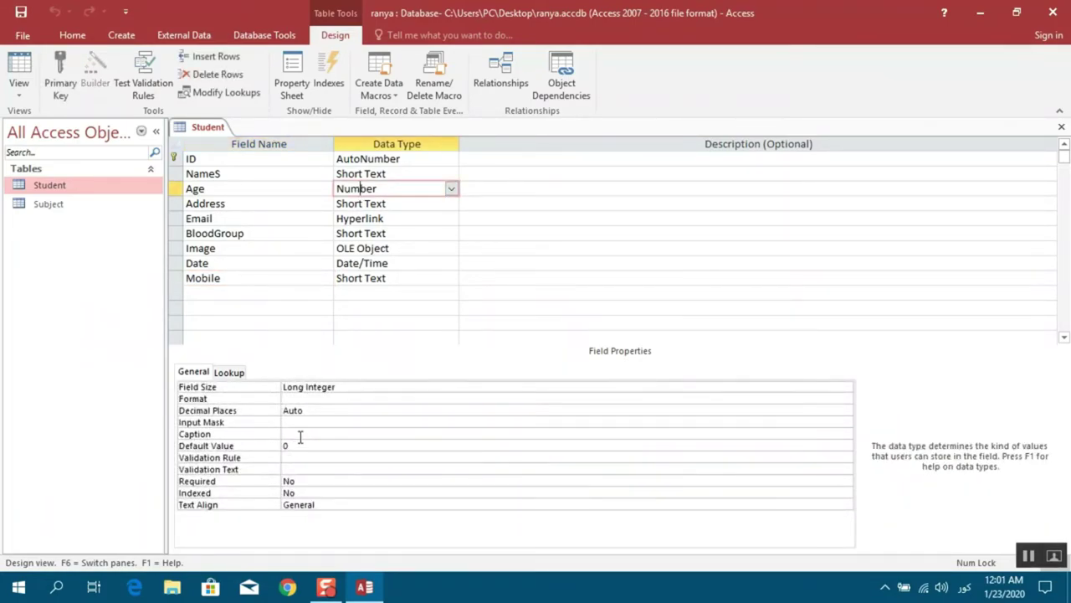
{"action": "left_click", "coordinate": [301, 445]}
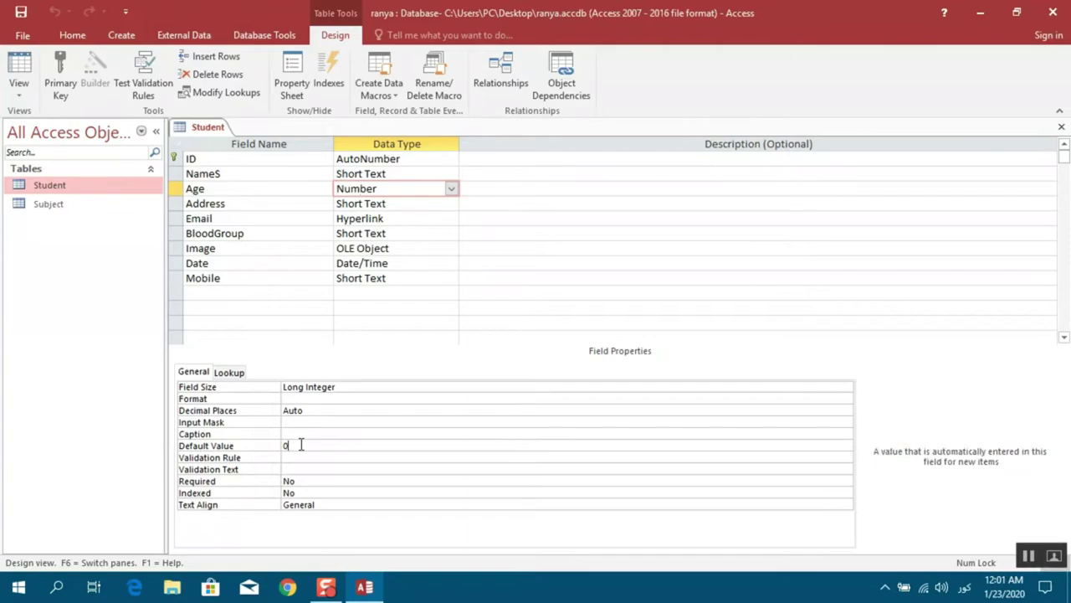
{"action": "left_click", "coordinate": [21, 90]}
{"action": "left_click", "coordinate": [55, 126]}
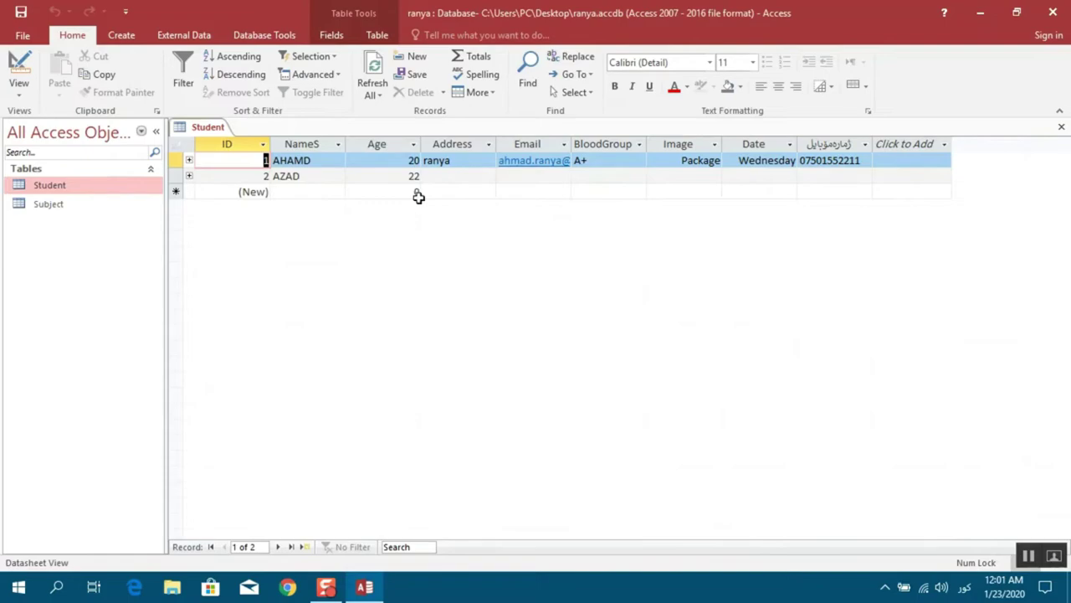
{"action": "left_click", "coordinate": [20, 90]}
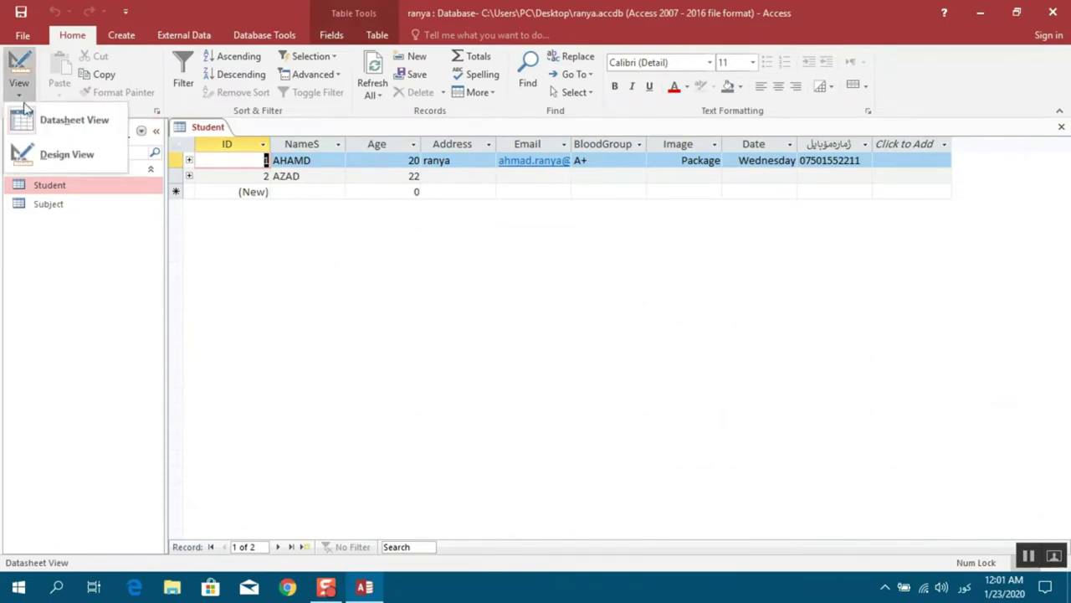
{"action": "left_click", "coordinate": [47, 155]}
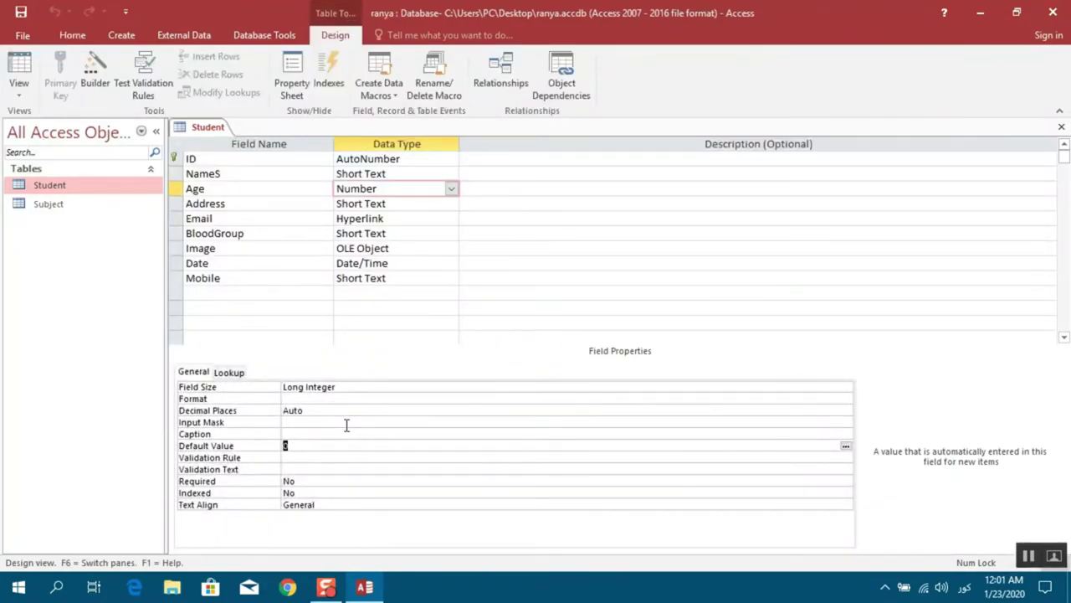
Delete the Age default value 0 and save the table in Datasheet view
{"action": "key", "text": "Delete"}
{"action": "left_click", "coordinate": [20, 96]}
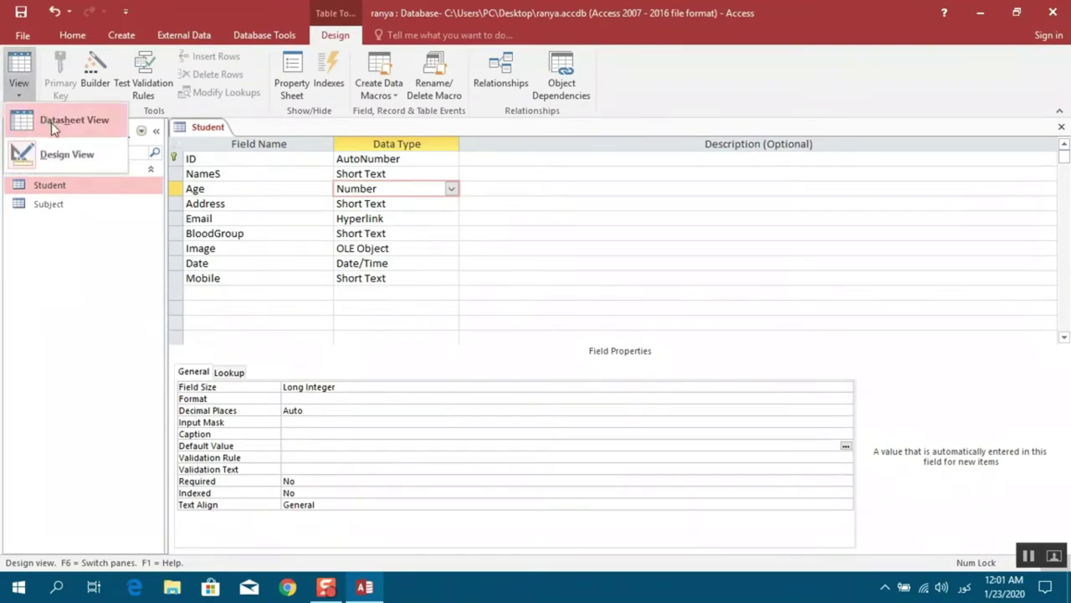
{"action": "left_click", "coordinate": [51, 122]}
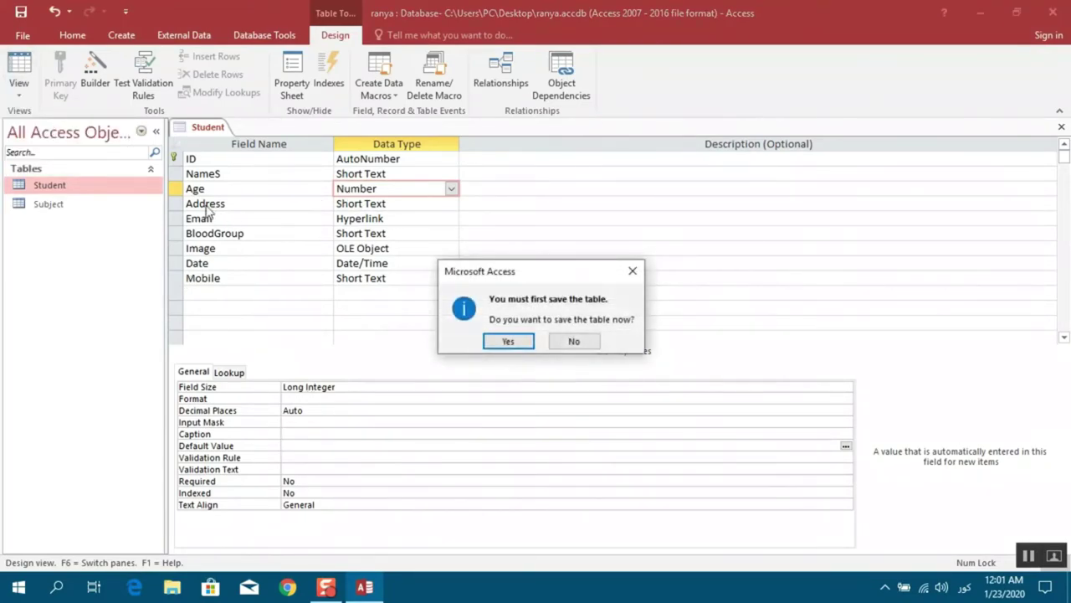
{"action": "left_click", "coordinate": [508, 342]}
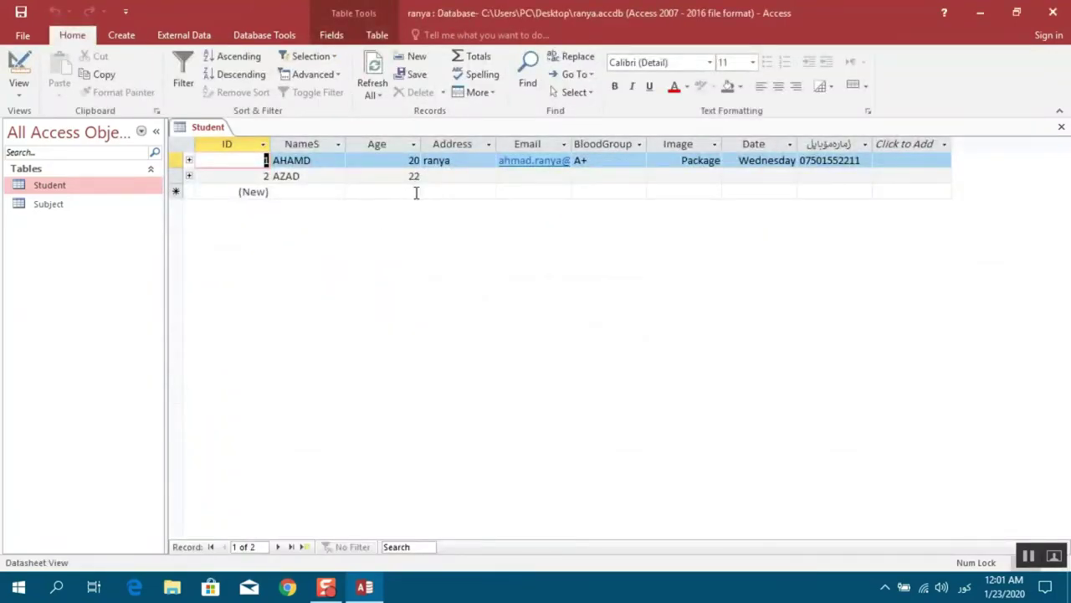
{"action": "left_click", "coordinate": [18, 90]}
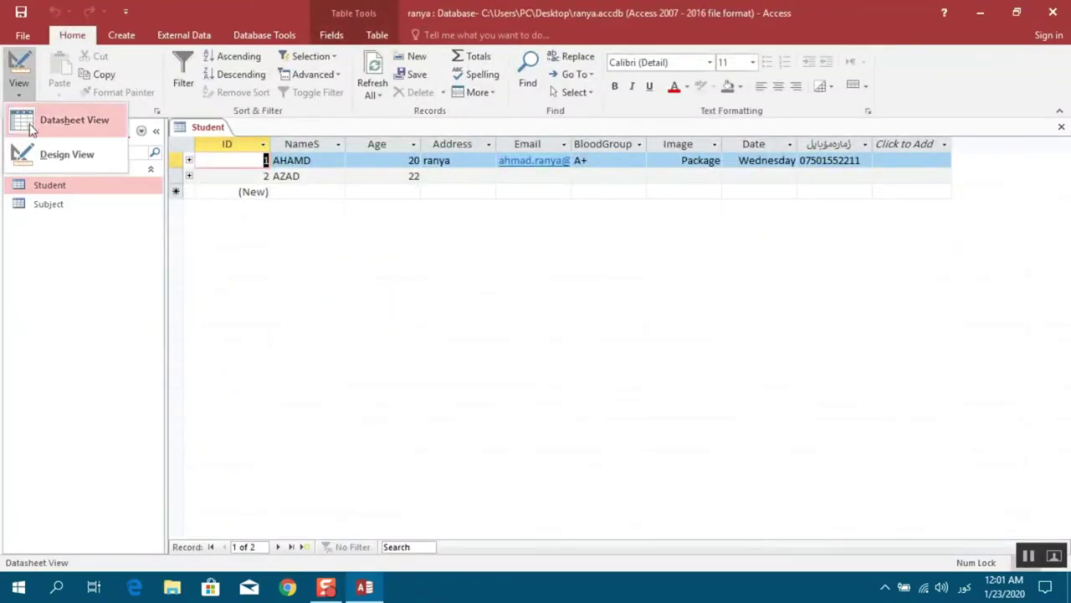
Back in Design view, enter <20 as the Age field's validation rule on the English keyboard
{"action": "left_click", "coordinate": [37, 154]}
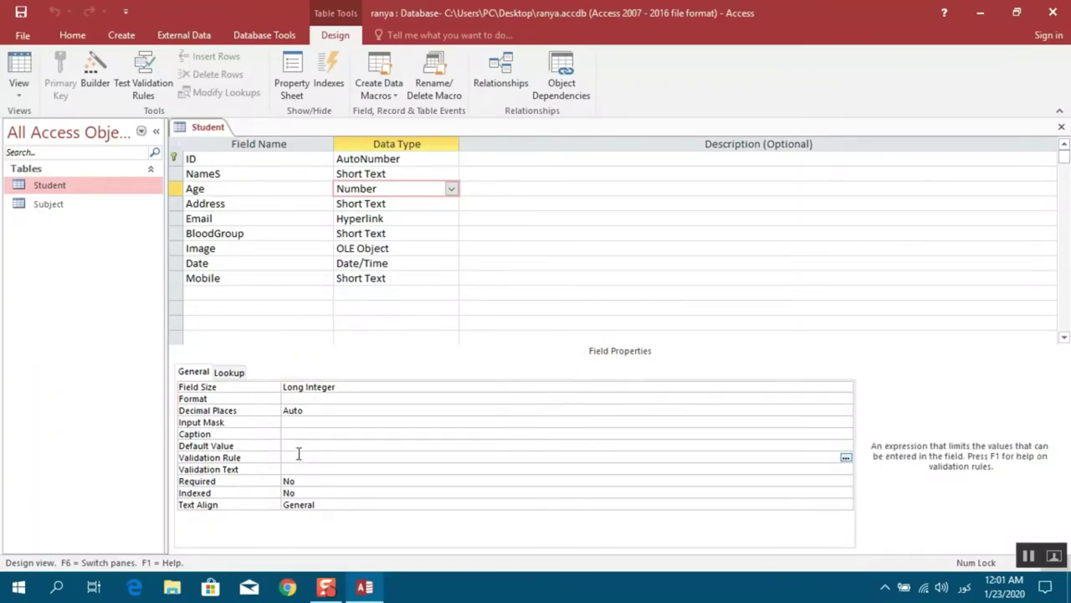
{"action": "type", "text": ">"}
{"action": "key", "text": "BackSpace"}
{"action": "type", "text": ">"}
{"action": "key", "text": "BackSpace"}
{"action": "key", "text": "alt+shift"}
{"action": "type", "text": "<20"}
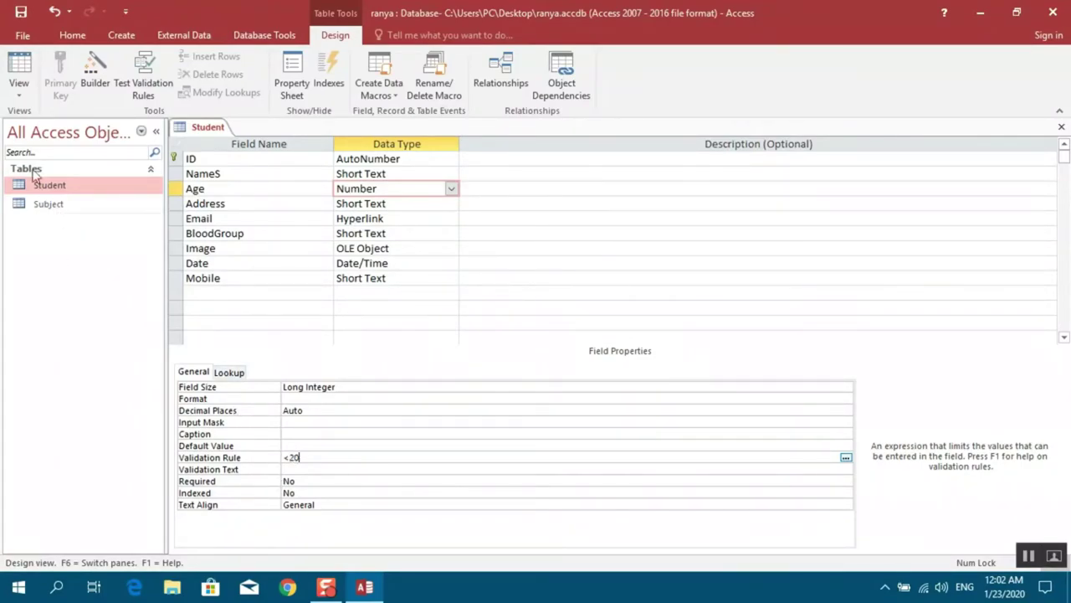
Switch the Student table to Datasheet View, saving it and keeping the <20 Age rule despite existing violations
{"action": "left_click", "coordinate": [14, 99]}
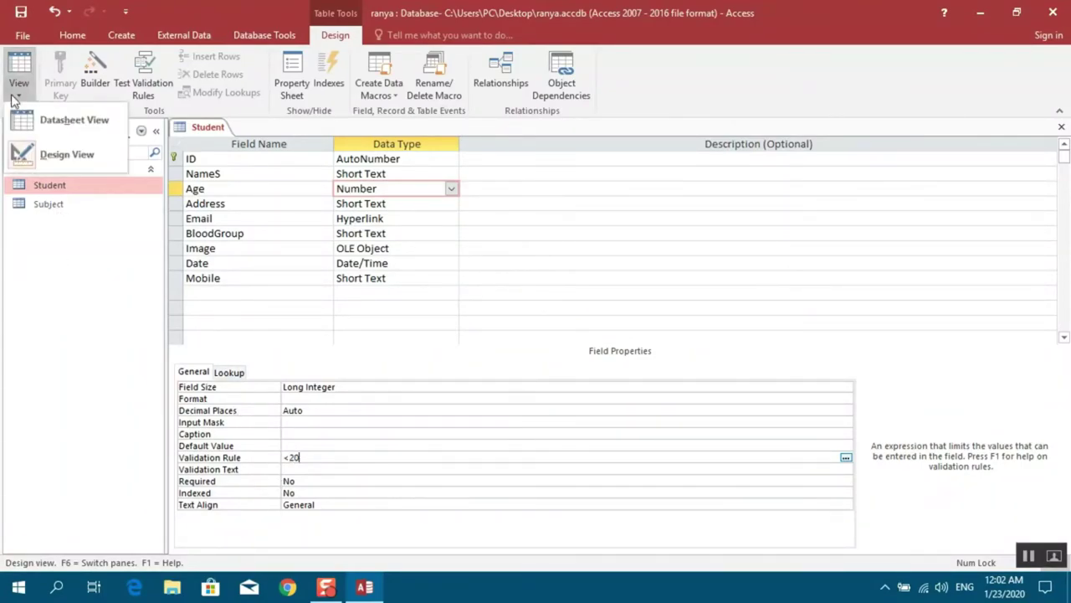
{"action": "left_click", "coordinate": [59, 134]}
{"action": "left_click", "coordinate": [512, 342]}
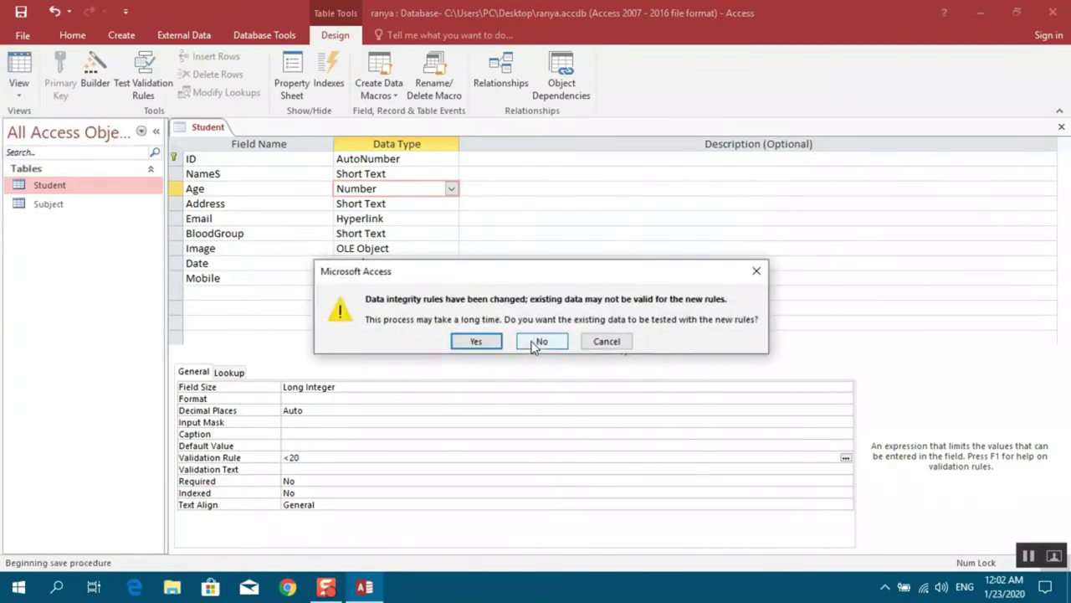
{"action": "left_click", "coordinate": [486, 346]}
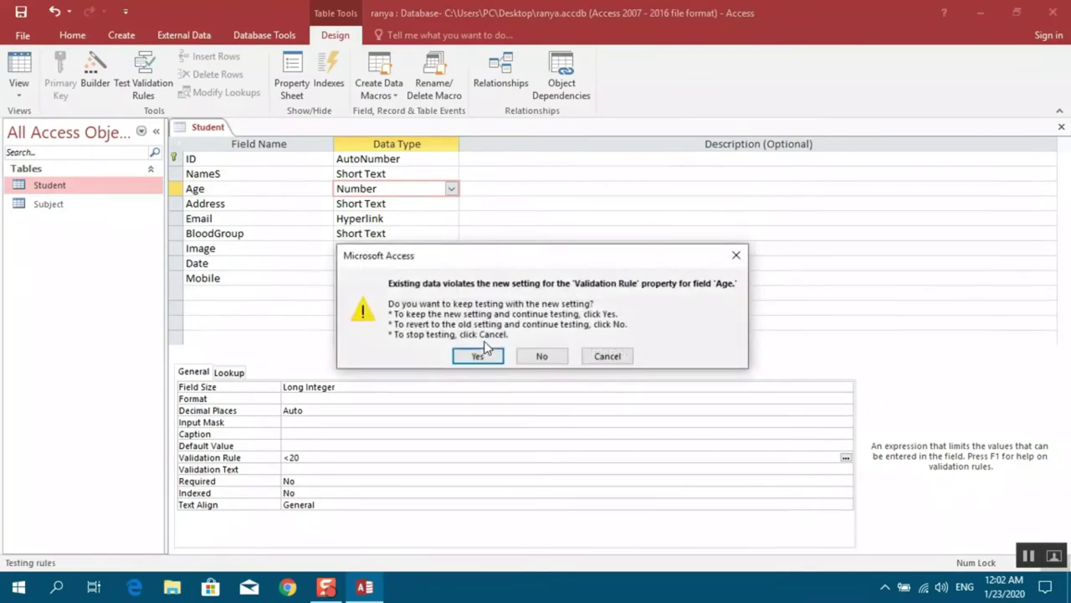
{"action": "left_click", "coordinate": [481, 354]}
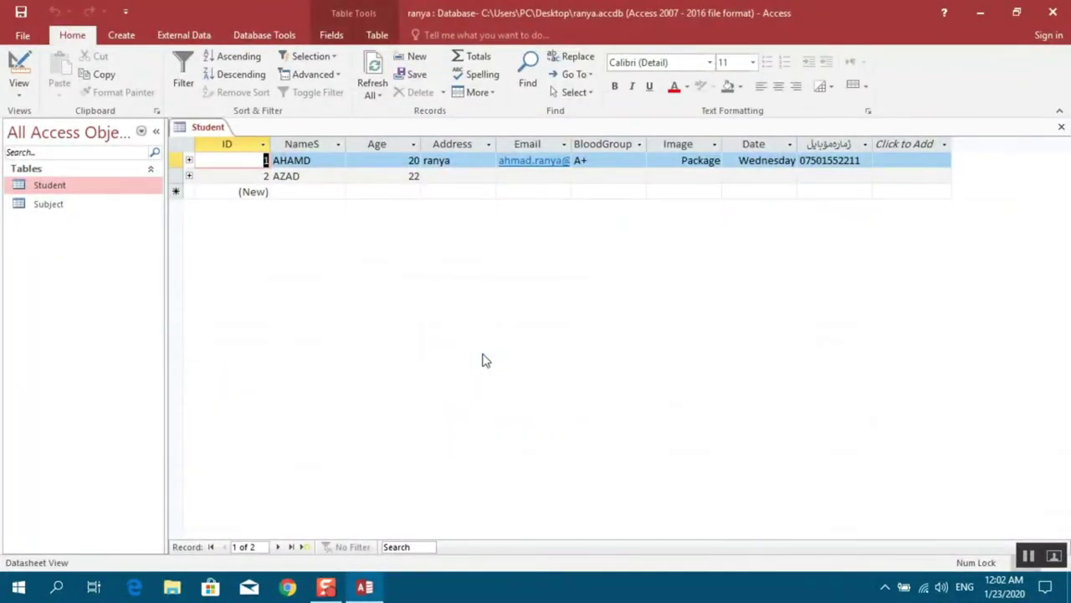
Enter 22, then 20, as the first student's Age, dismissing each validation error
{"action": "key", "text": "Tab"}
{"action": "key", "text": "Tab"}
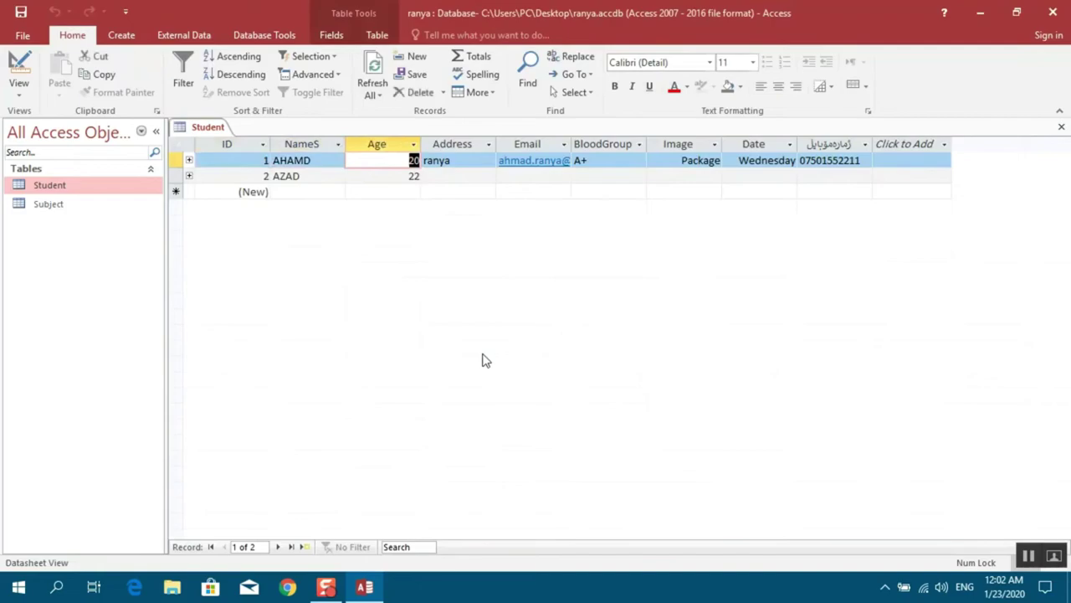
{"action": "type", "text": "22"}
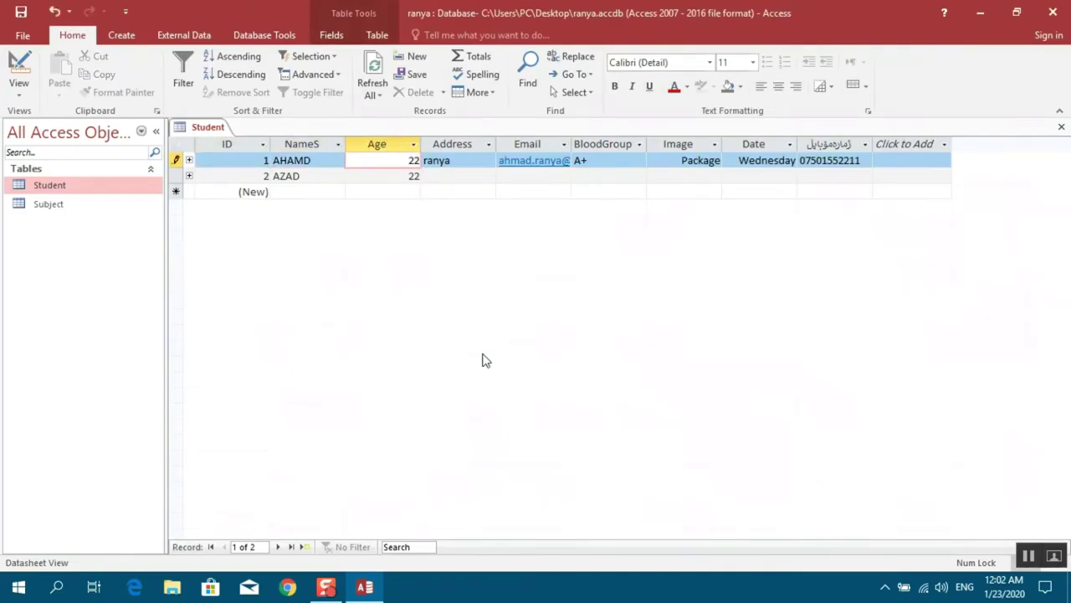
{"action": "key", "text": "Tab"}
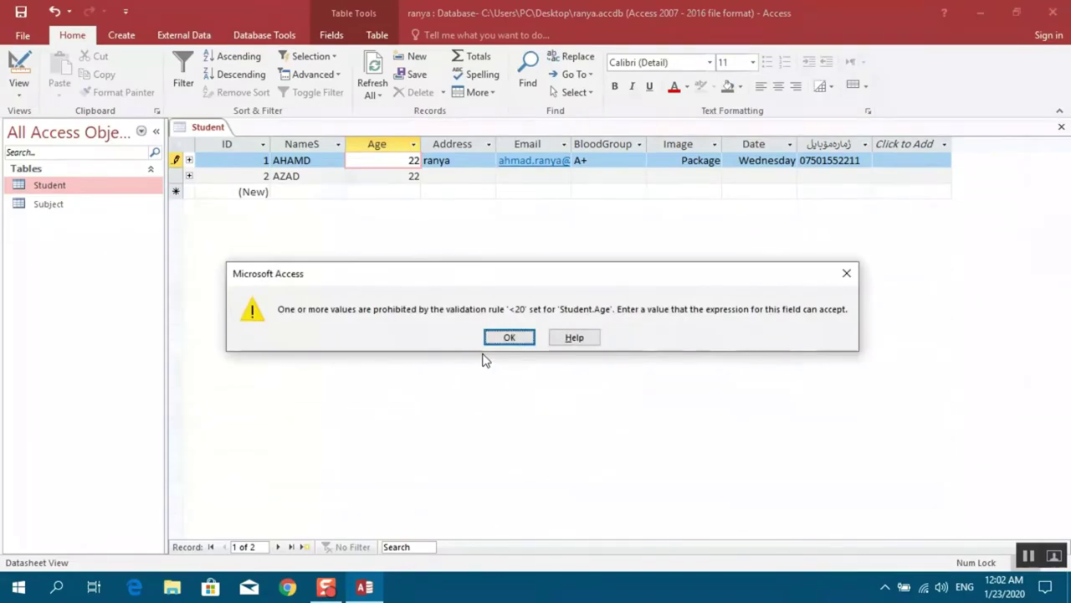
{"action": "key", "text": "Return"}
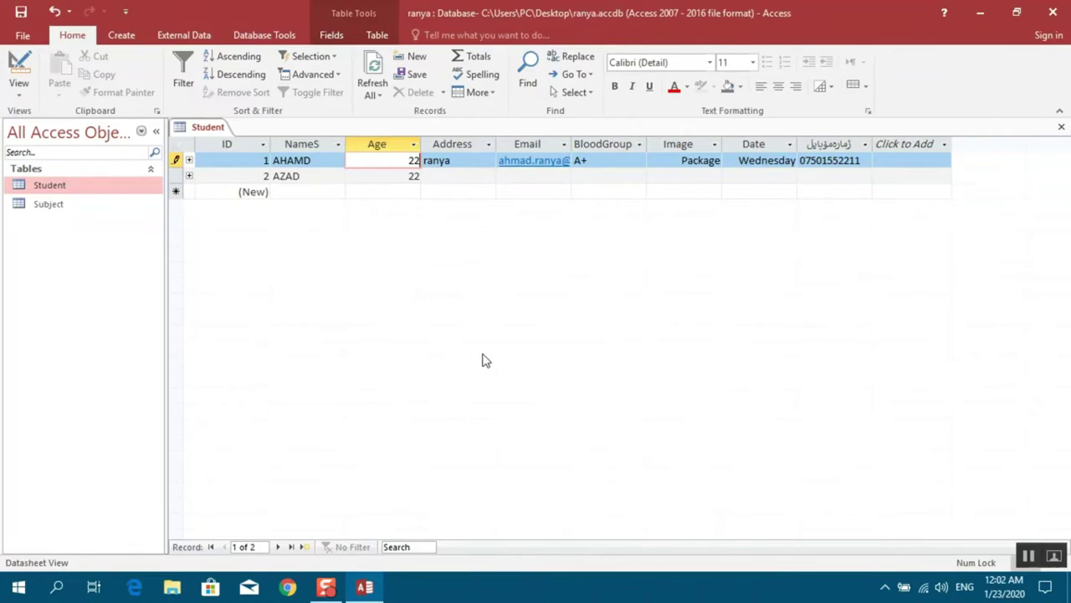
{"action": "key", "text": "BackSpace"}
{"action": "type", "text": "0"}
{"action": "key", "text": "Return"}
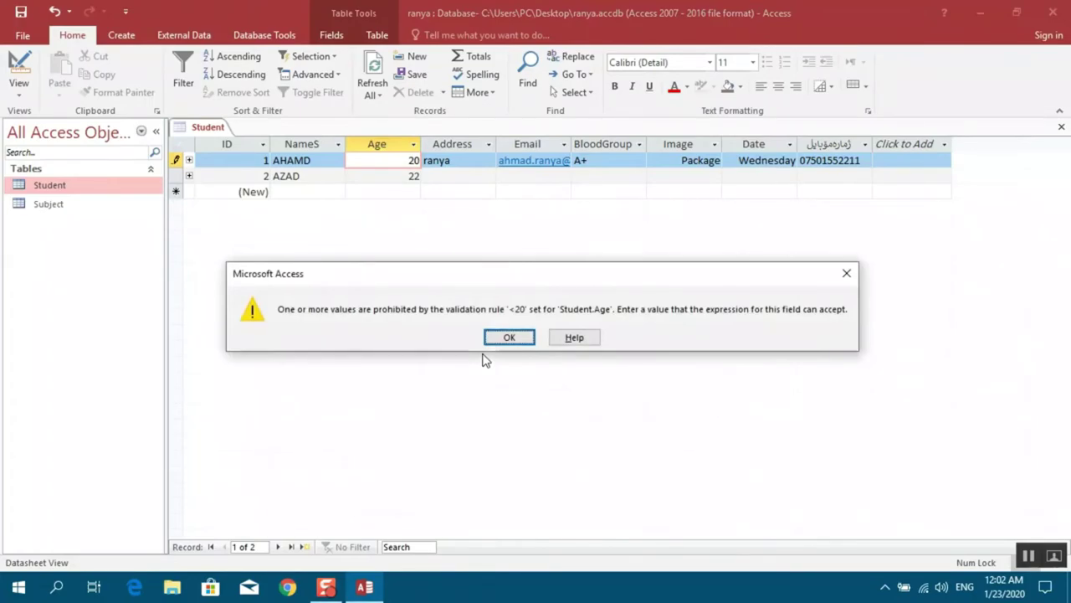
{"action": "key", "text": "Return"}
Give the first student Age 19, then try 22 for the second student and dismiss the error
{"action": "key", "text": "BackSpace"}
{"action": "key", "text": "BackSpace"}
{"action": "type", "text": "19"}
{"action": "key", "text": "Tab"}
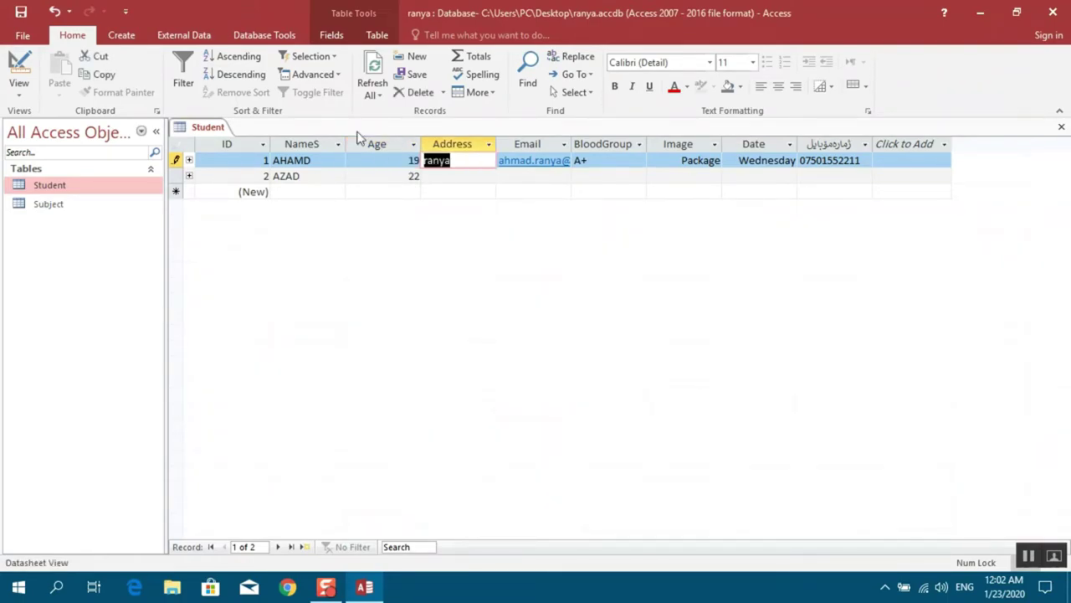
{"action": "double_click", "coordinate": [410, 177]}
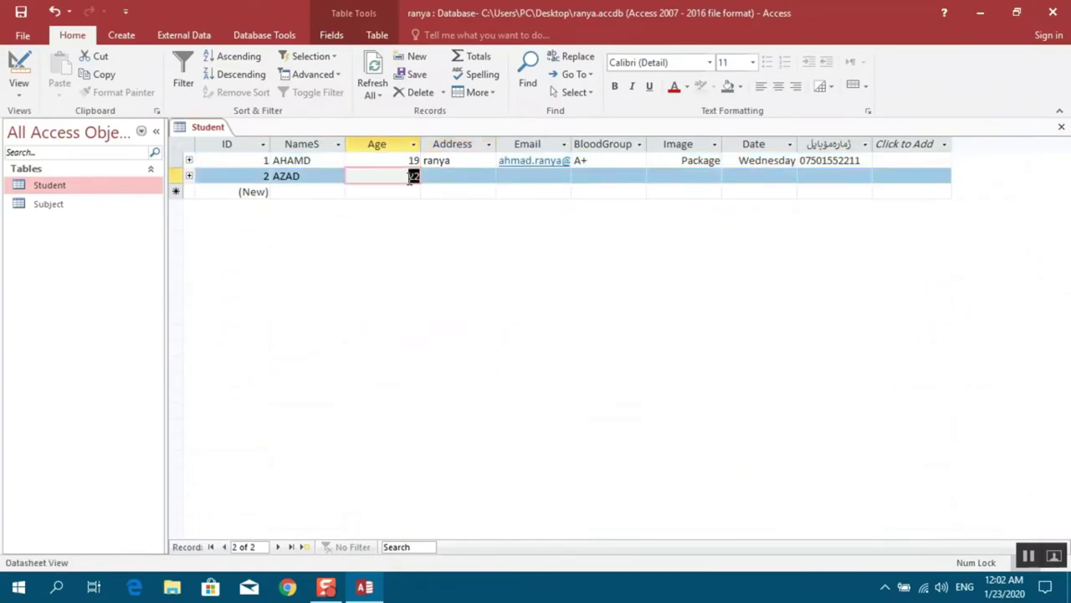
{"action": "type", "text": "22"}
{"action": "key", "text": "Return"}
{"action": "key", "text": "Return"}
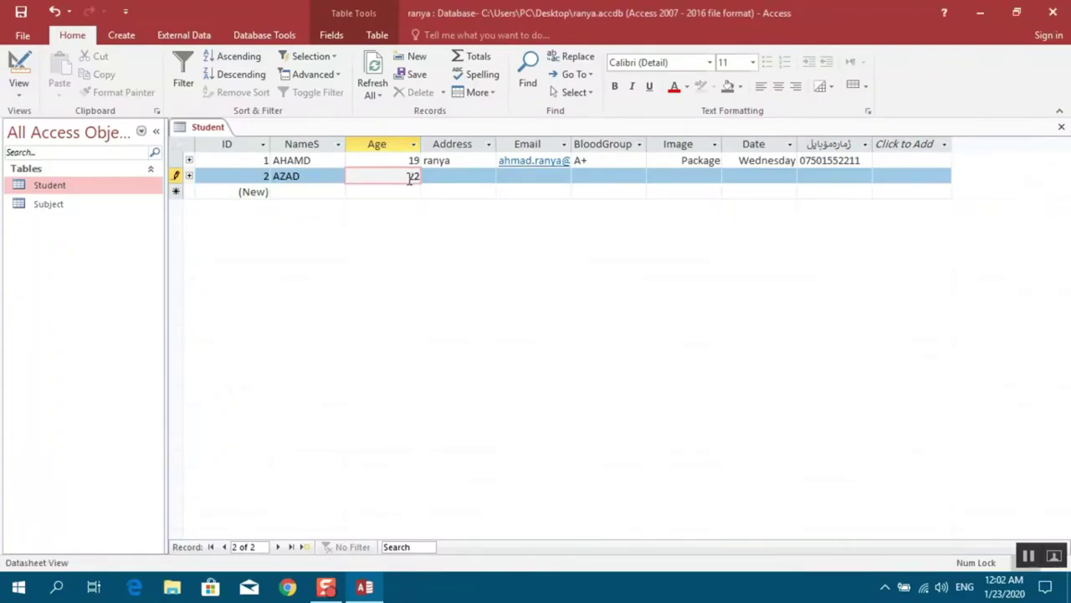
{"action": "key", "text": "Return"}
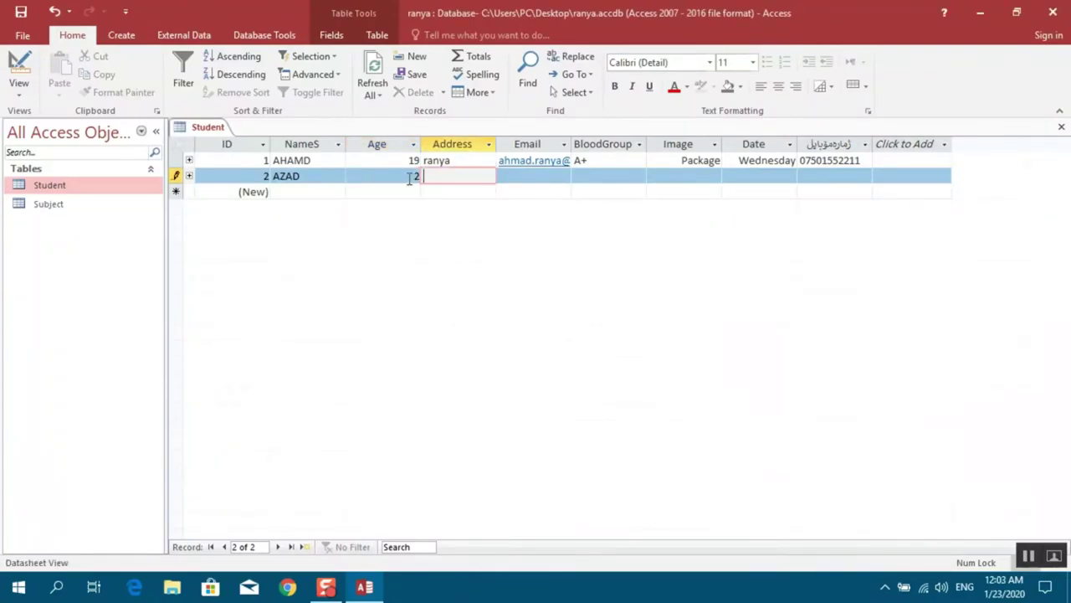
In Design View, change the Age validation rule from <20 to <=20
{"action": "left_click", "coordinate": [19, 82]}
{"action": "left_click", "coordinate": [64, 157]}
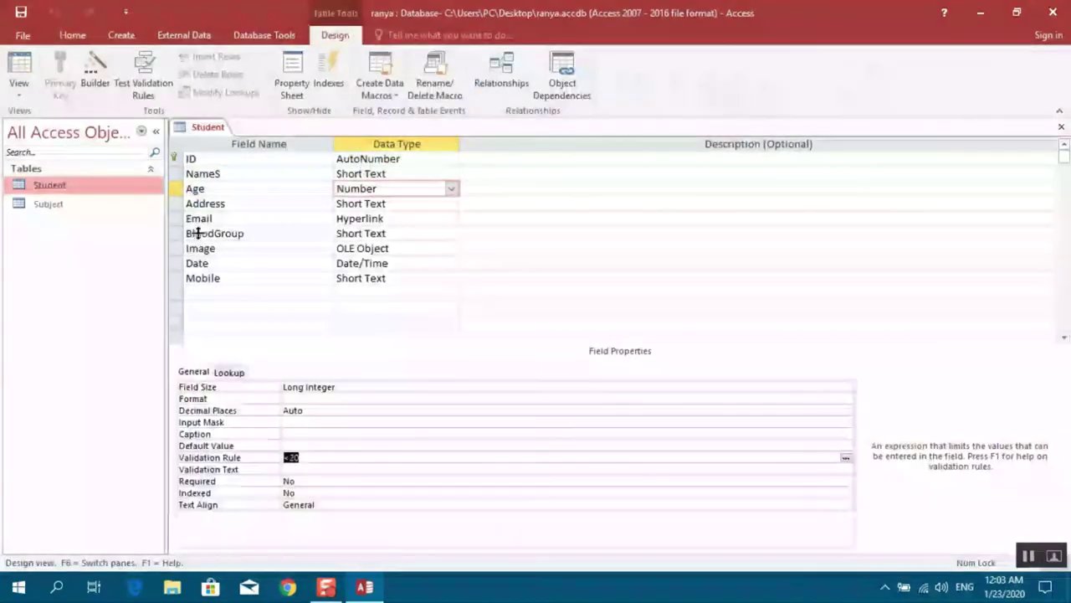
{"action": "left_click", "coordinate": [290, 457]}
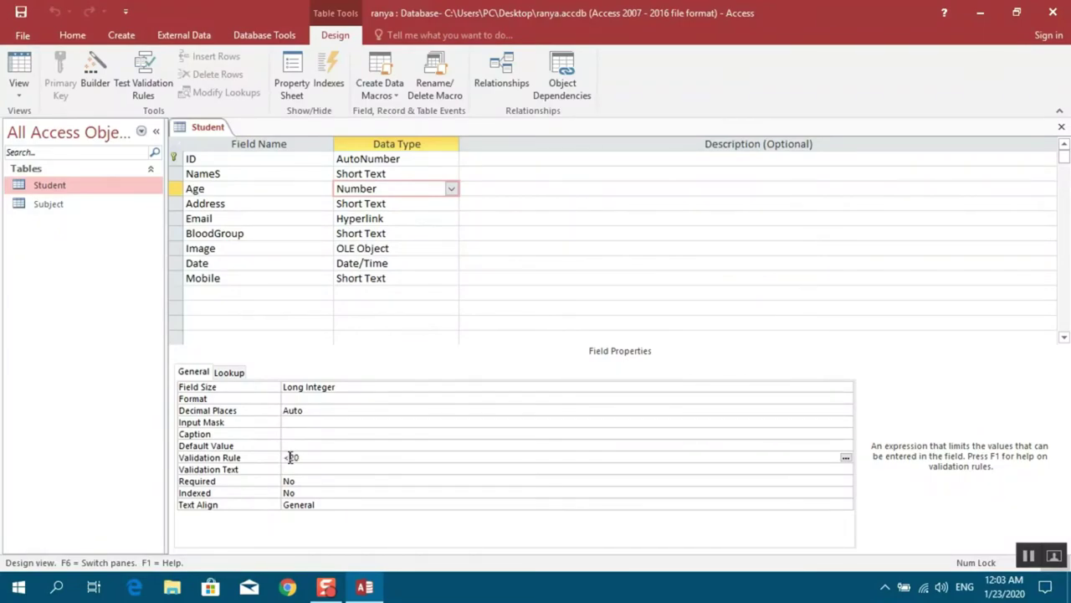
{"action": "type", "text": "="}
Return to Datasheet View, saving the table and testing existing data against the new rule
{"action": "left_click", "coordinate": [20, 94]}
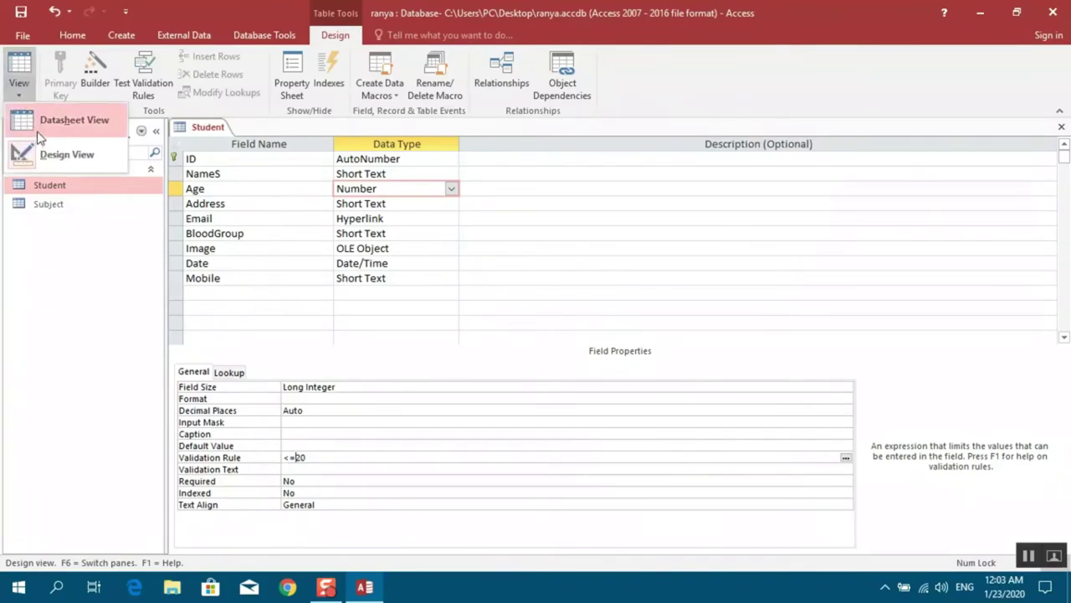
{"action": "left_click", "coordinate": [50, 125]}
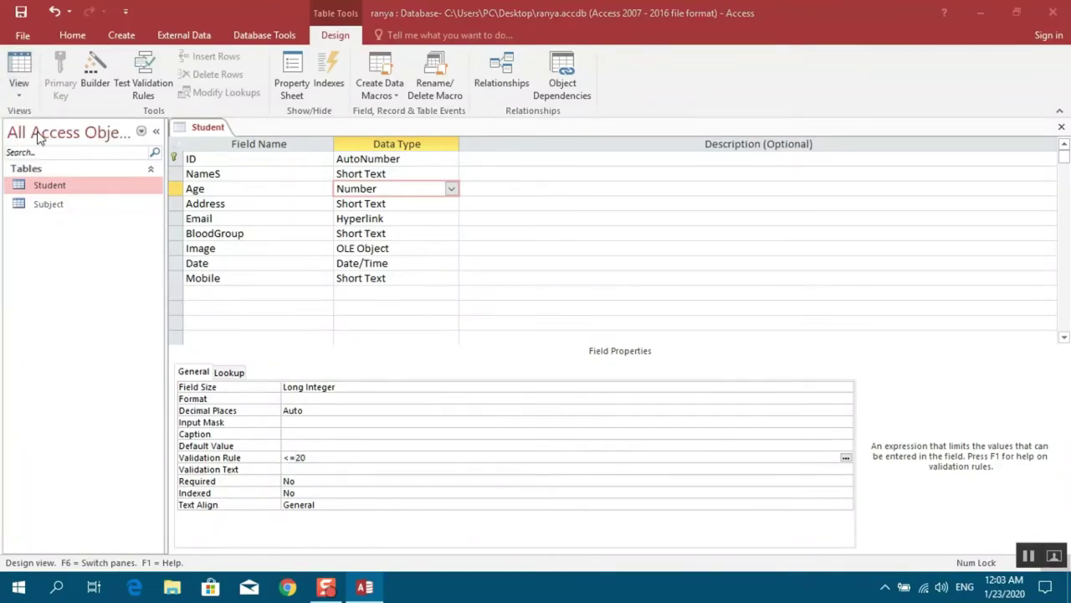
{"action": "left_click", "coordinate": [508, 341]}
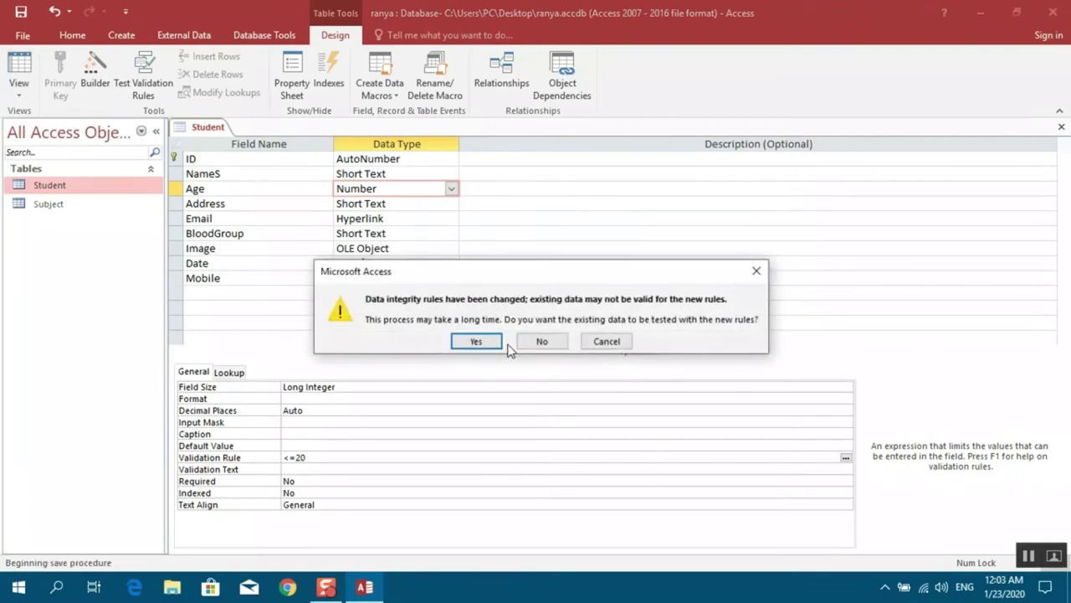
{"action": "left_click", "coordinate": [479, 340]}
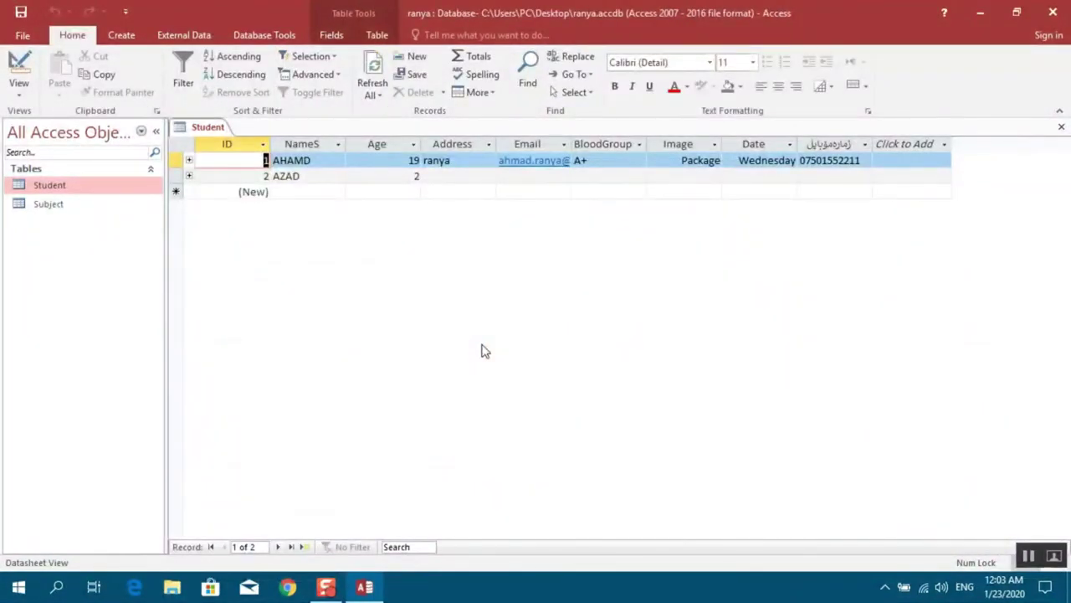
Enter 20 as the first student's Age, which the rule accepts
{"action": "key", "text": "Tab"}
{"action": "key", "text": "Tab"}
{"action": "type", "text": "20"}
{"action": "key", "text": "Tab"}
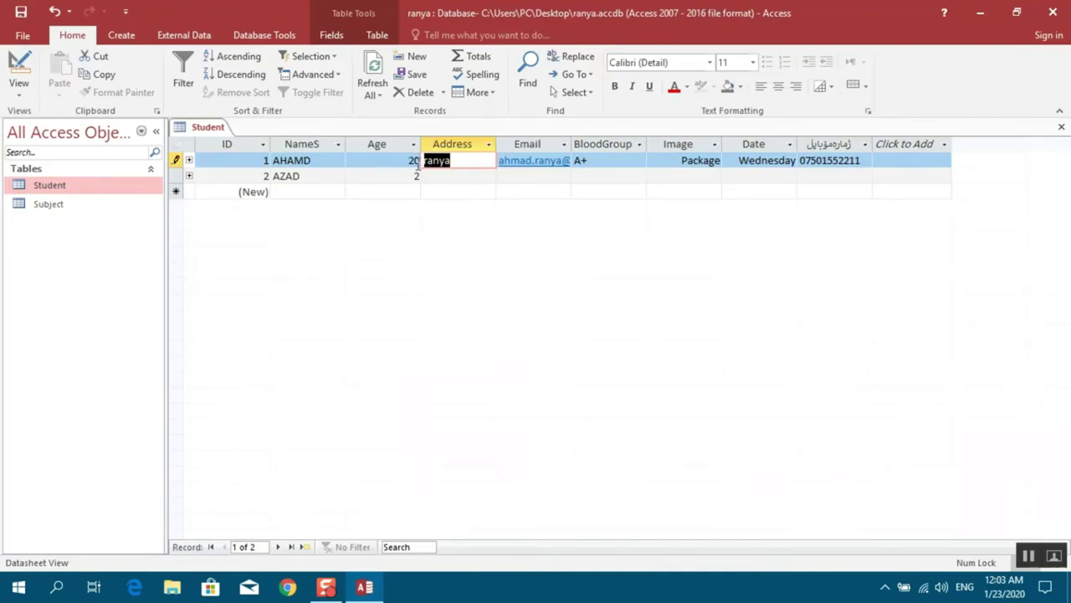
Try 28 for the second student's Age, dismiss the error and trim it to 2
{"action": "left_click", "coordinate": [417, 176]}
{"action": "type", "text": "28"}
{"action": "key", "text": "Return"}
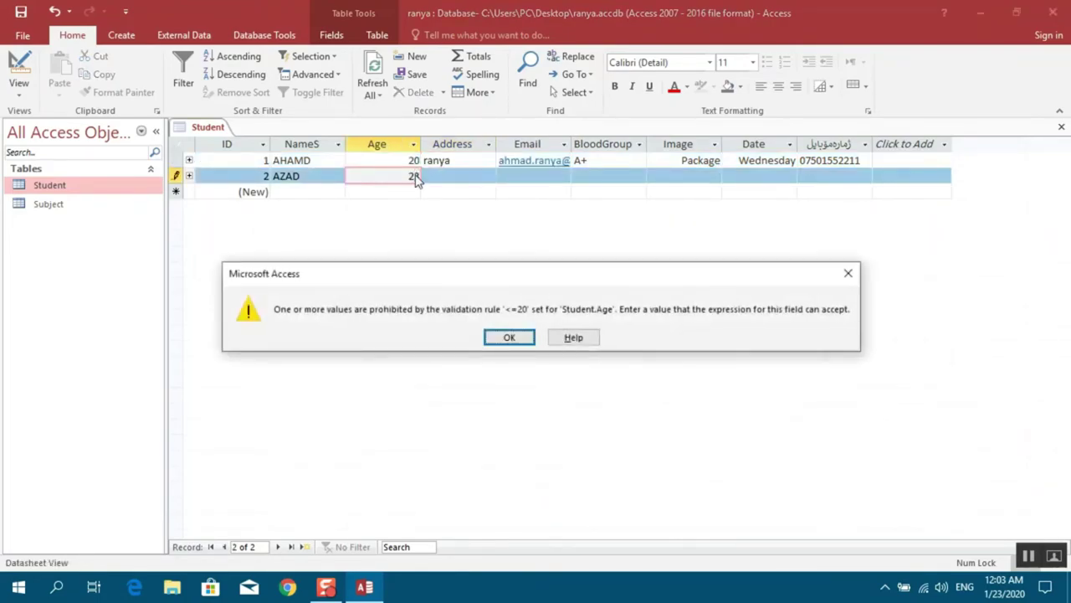
{"action": "key", "text": "Return"}
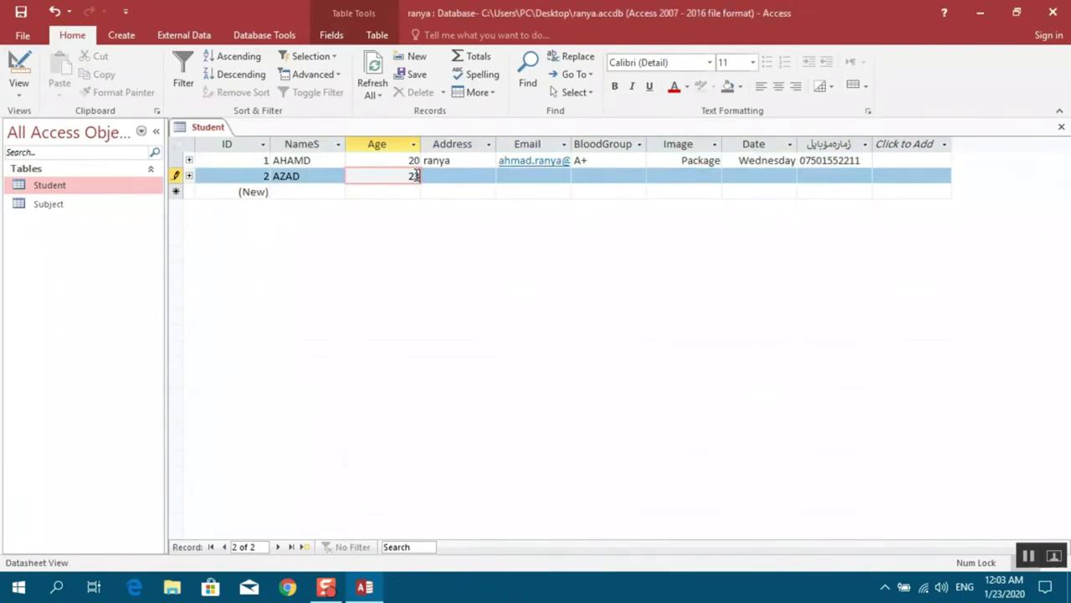
{"action": "key", "text": "BackSpace"}
{"action": "left_click", "coordinate": [18, 88]}
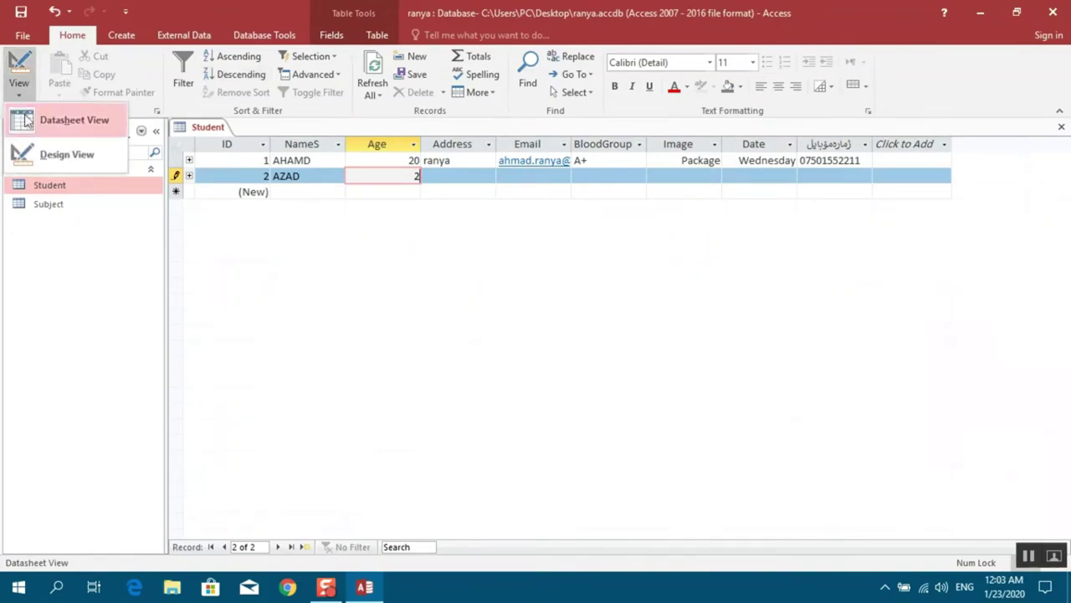
In Design View, type a Kurdish Validation Text message for Age, then request Datasheet View
{"action": "left_click", "coordinate": [46, 159]}
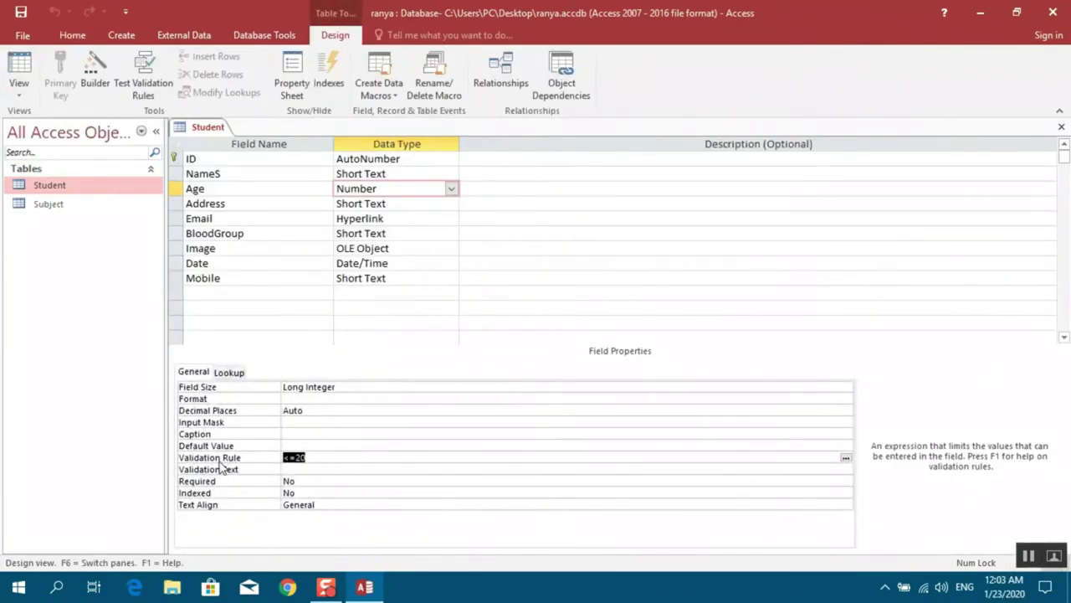
{"action": "left_click", "coordinate": [293, 469]}
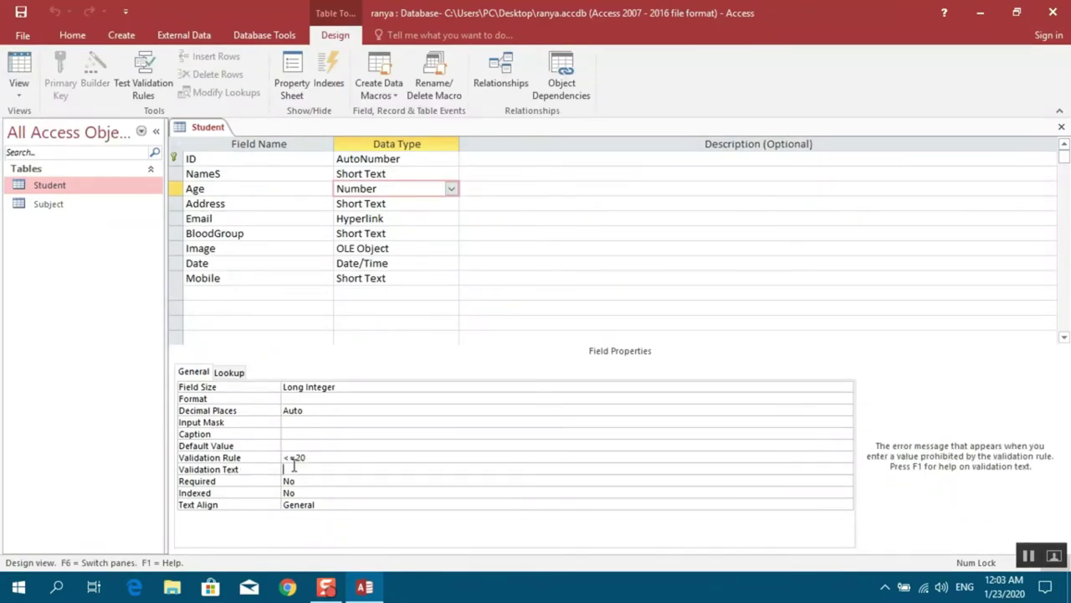
{"action": "key", "text": "alt+shift"}
{"action": "type", "text": "ي"}
{"action": "type", "text": "ب"}
{"action": "type", "text": "ات"}
{"action": "type", "text": " تەمەنت"}
{"action": "type", "text": " لەو"}
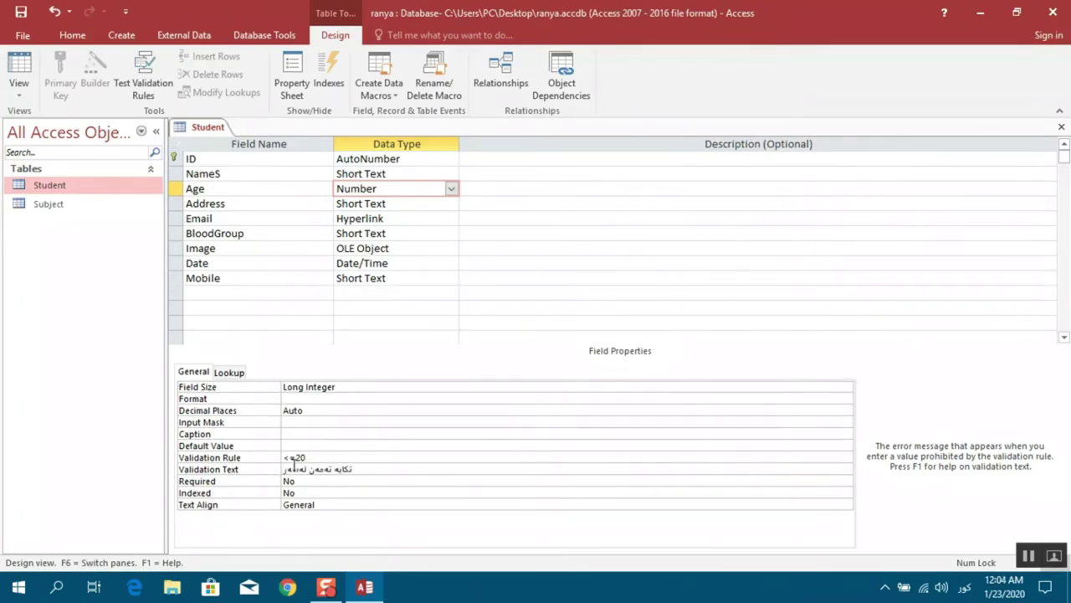
{"action": "type", "text": "رووی"}
{"action": "type", "text": " 20 سال"}
{"action": "type", "text": "اڵ"}
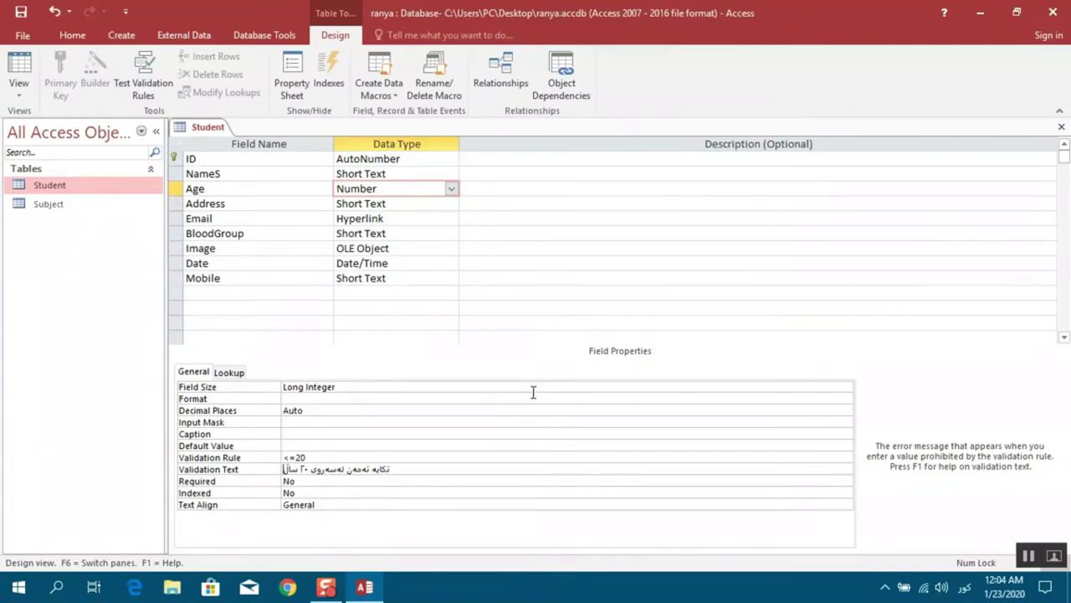
{"action": "type", "text": " رێگ"}
{"action": "type", "text": "ە"}
{"action": "type", "text": "گە"}
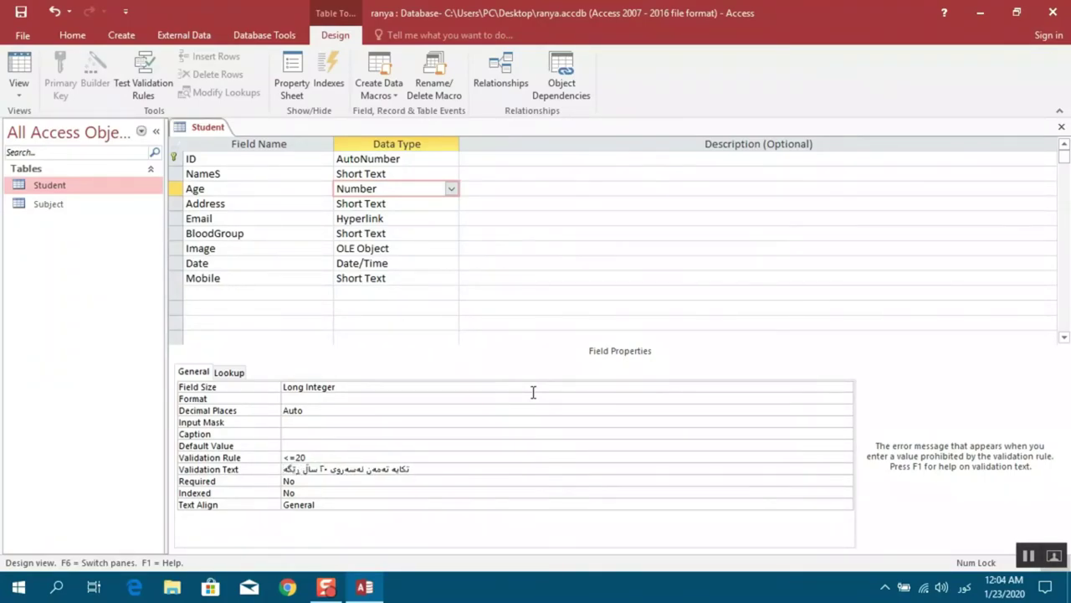
{"action": "type", "text": " پێن"}
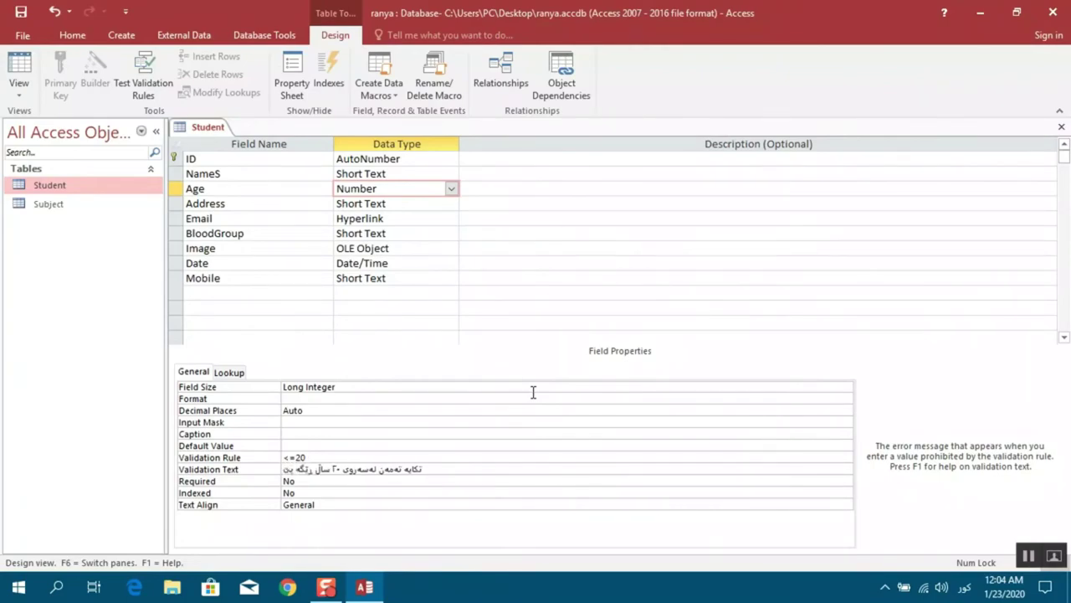
{"action": "type", "text": "ەدراوە"}
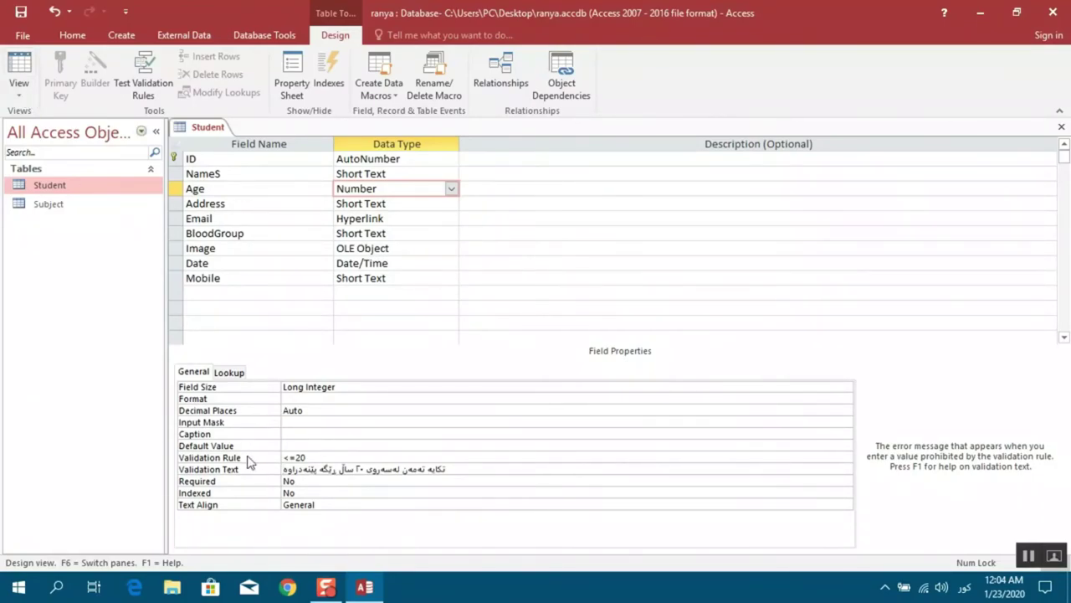
{"action": "left_click", "coordinate": [30, 97]}
{"action": "left_click", "coordinate": [52, 123]}
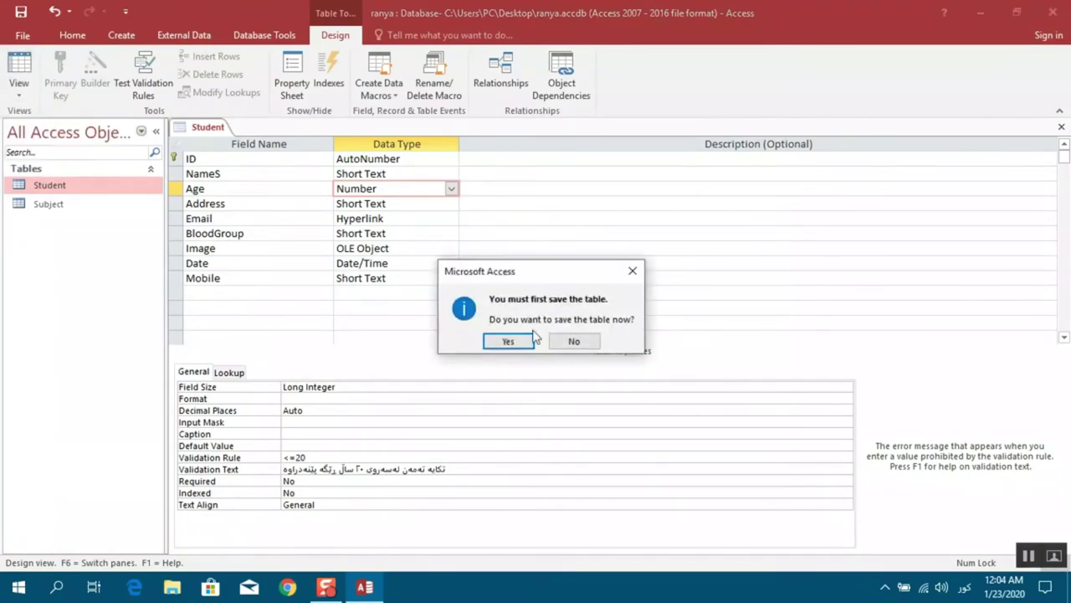
Save the table, cancel a Kurdish-digit entry, and enter 18 as the second student's Age
{"action": "left_click", "coordinate": [508, 342]}
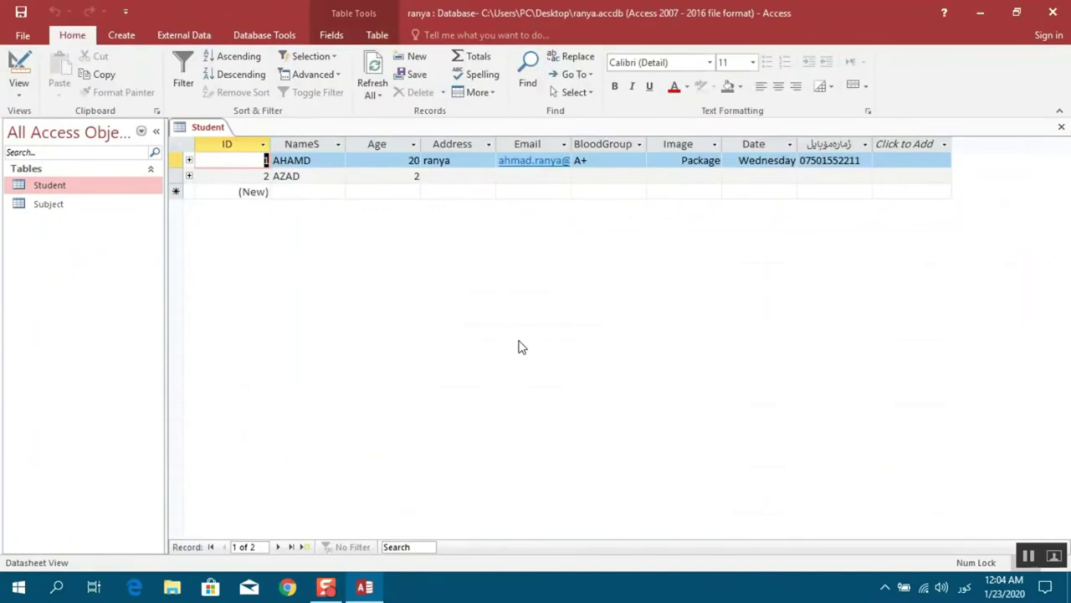
{"action": "left_click", "coordinate": [416, 175]}
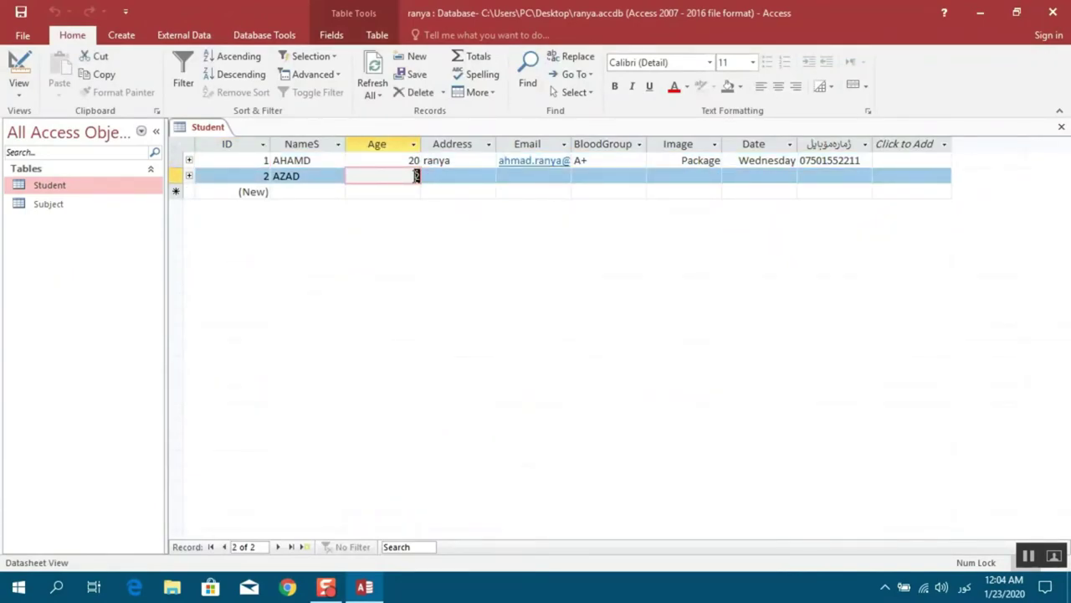
{"action": "type", "text": "٢"}
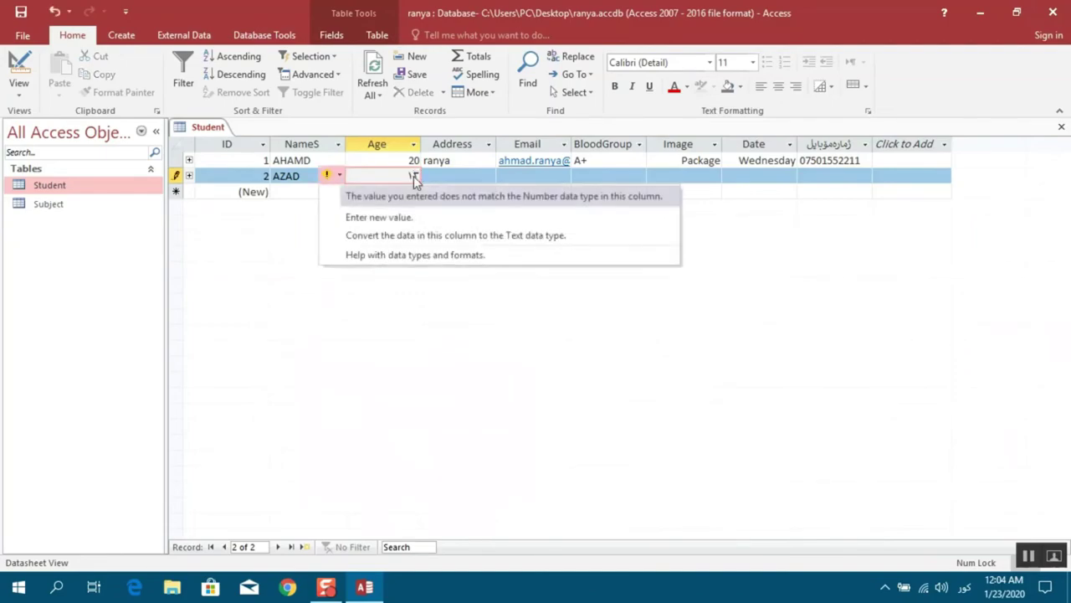
{"action": "key", "text": "Up"}
{"action": "key", "text": "Up"}
{"action": "key", "text": "Escape"}
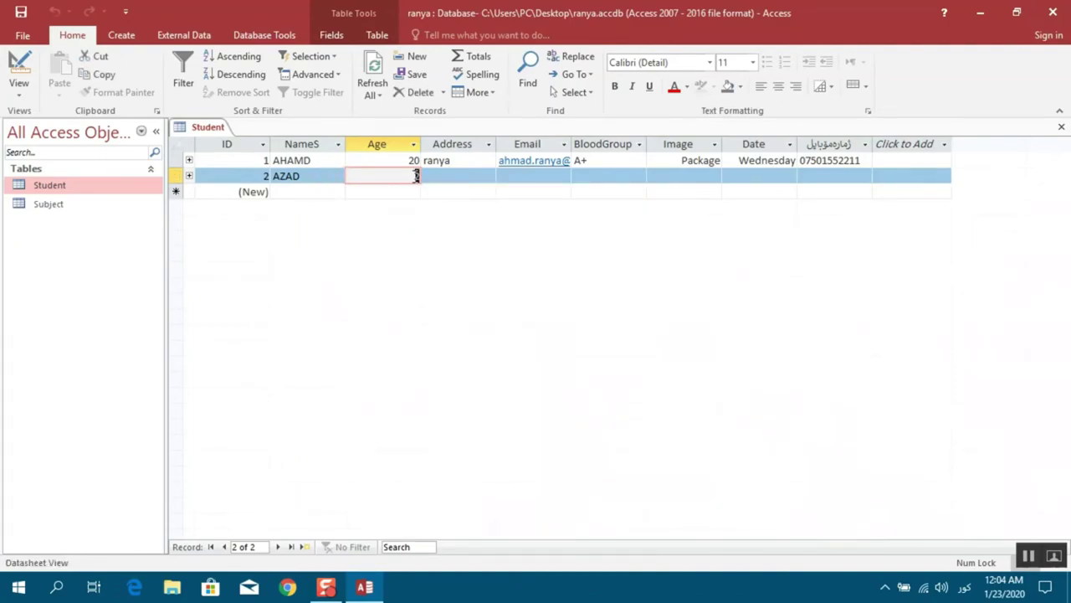
{"action": "key", "text": "alt+shift"}
{"action": "type", "text": "18"}
{"action": "key", "text": "Tab"}
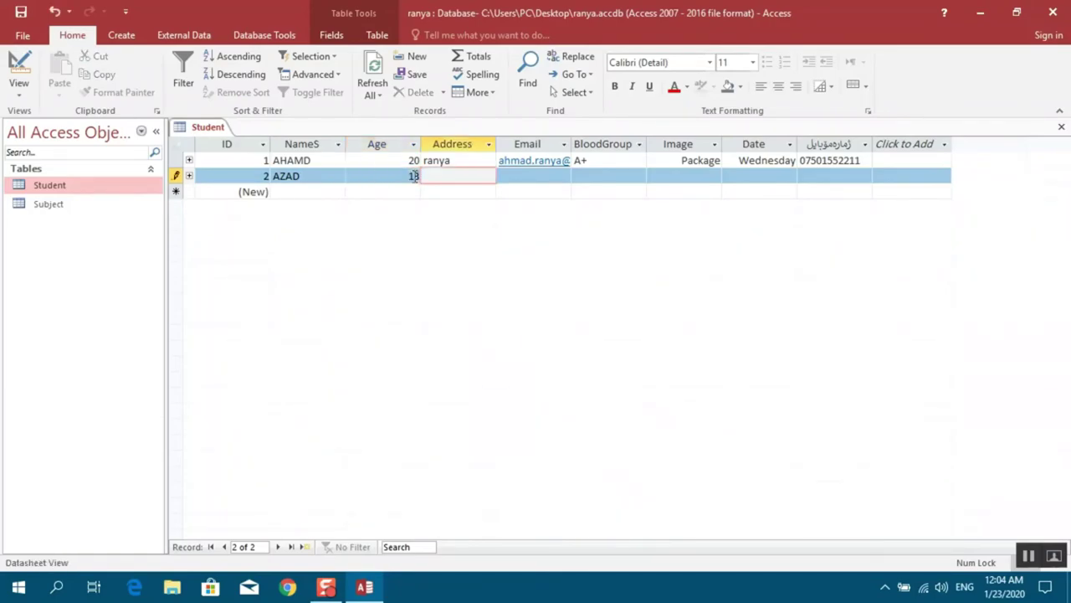
Try 23 for the second student's Age, trim the rejected value to 2, and auto-fit Email
{"action": "left_click", "coordinate": [413, 178]}
{"action": "double_click", "coordinate": [413, 178]}
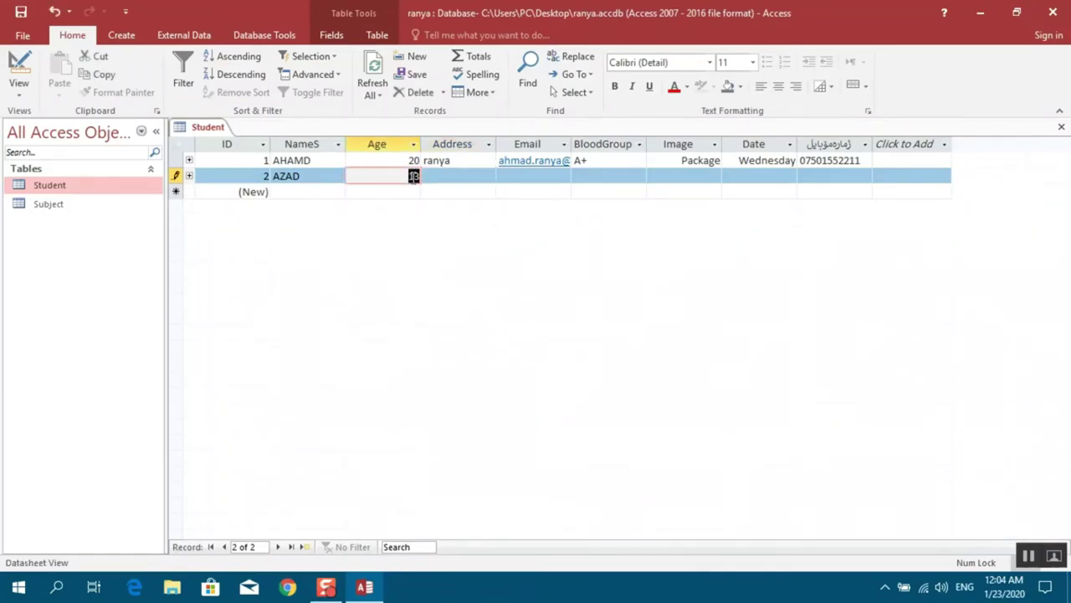
{"action": "type", "text": "2"}
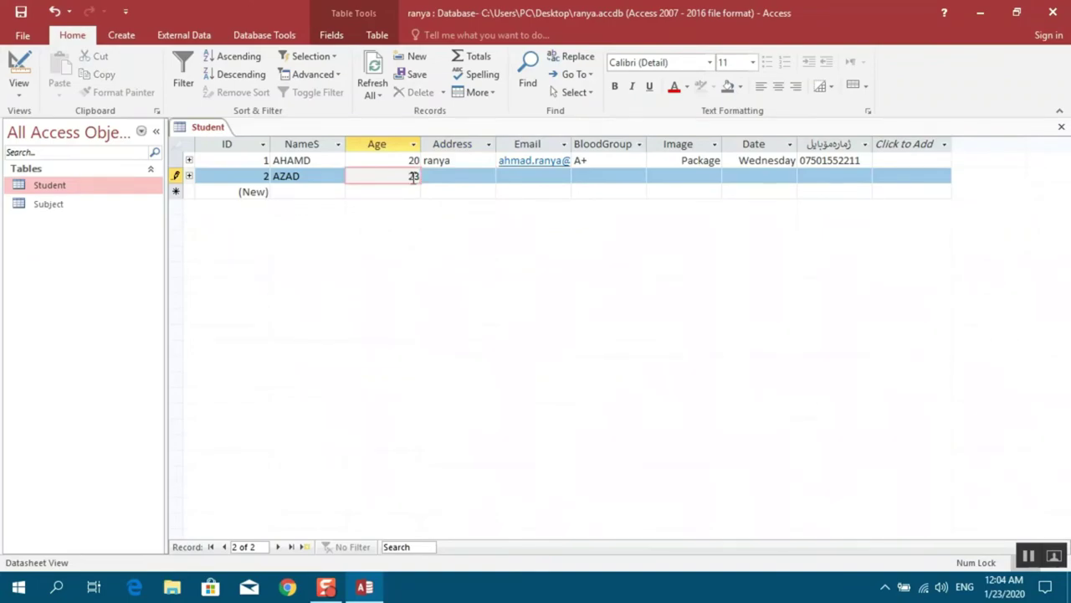
{"action": "type", "text": "3"}
{"action": "key", "text": "Tab"}
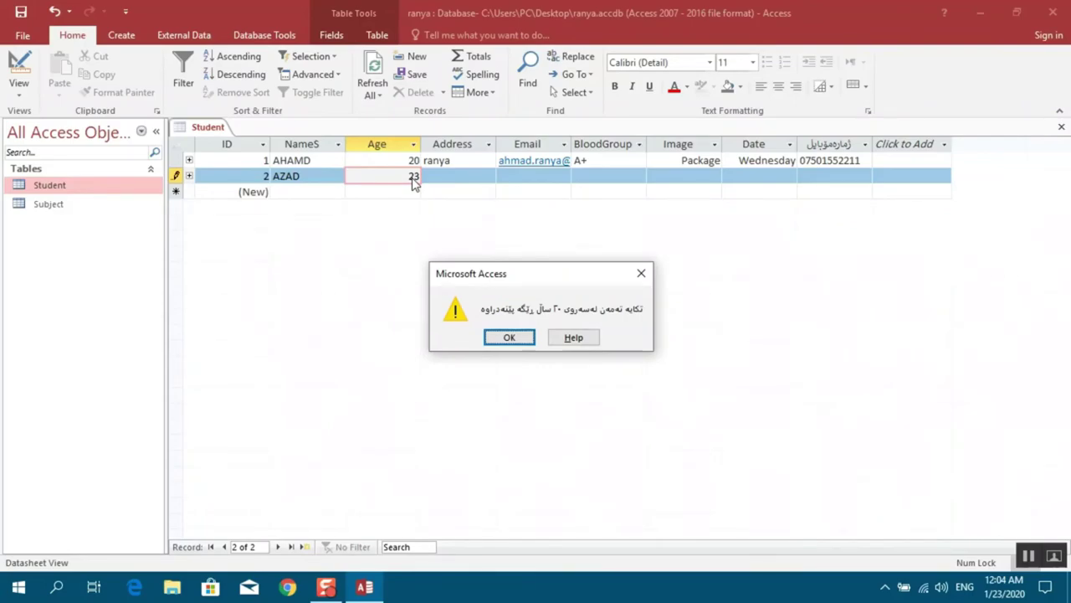
{"action": "key", "text": "Return"}
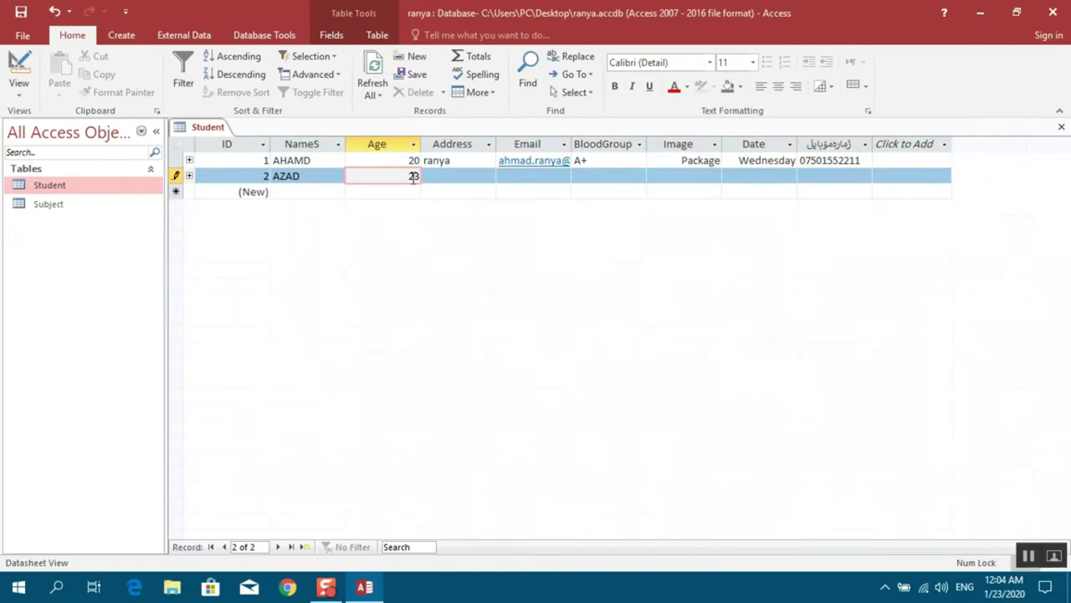
{"action": "key", "text": "BackSpace"}
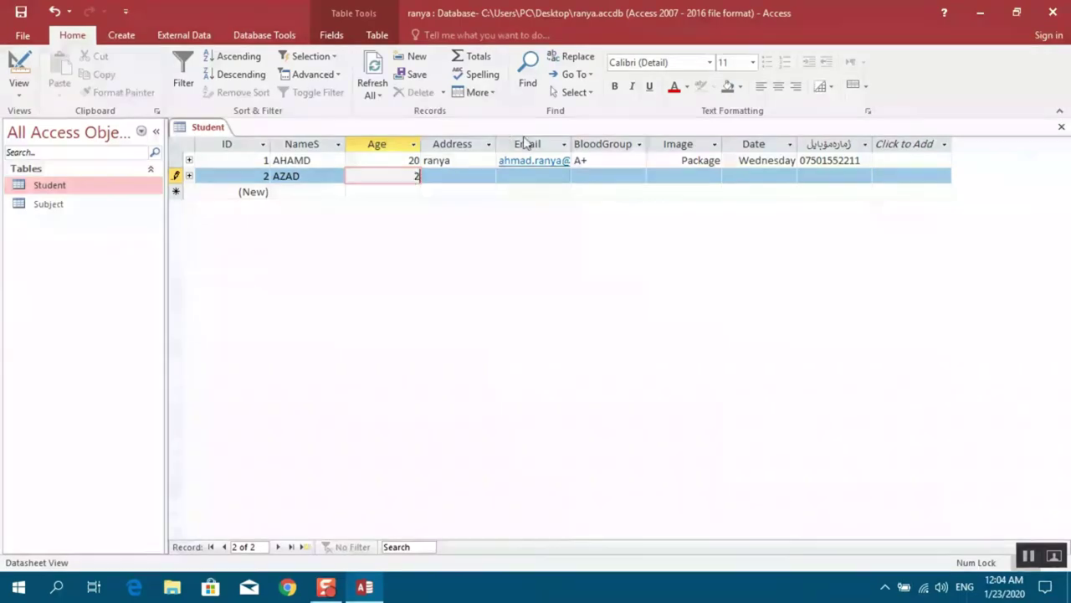
{"action": "double_click", "coordinate": [571, 144]}
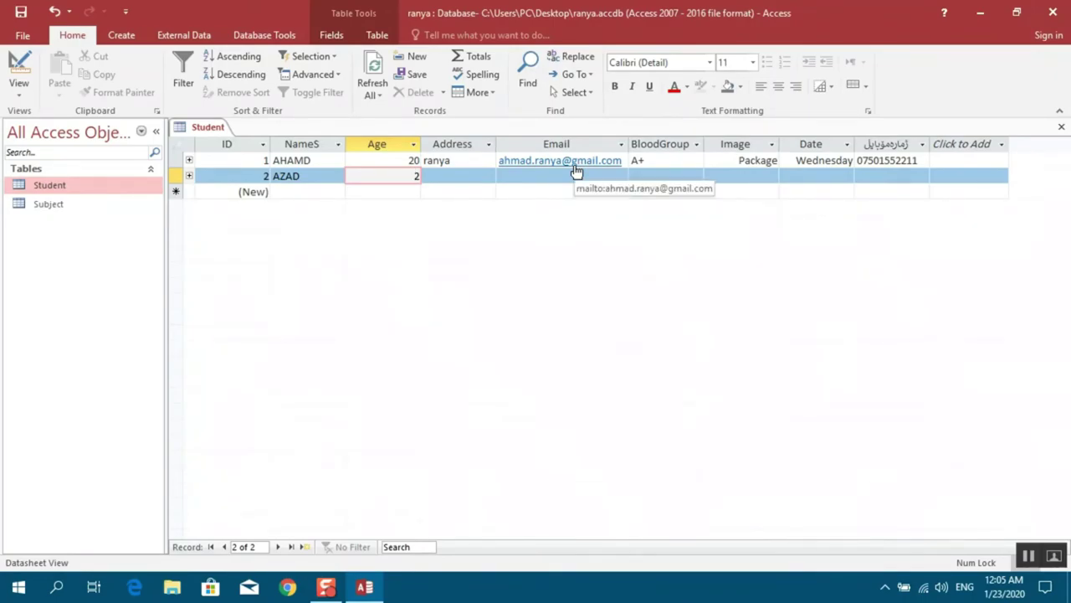
In Design View, set the Age field's Required property to Yes, then back to No
{"action": "left_click", "coordinate": [32, 94]}
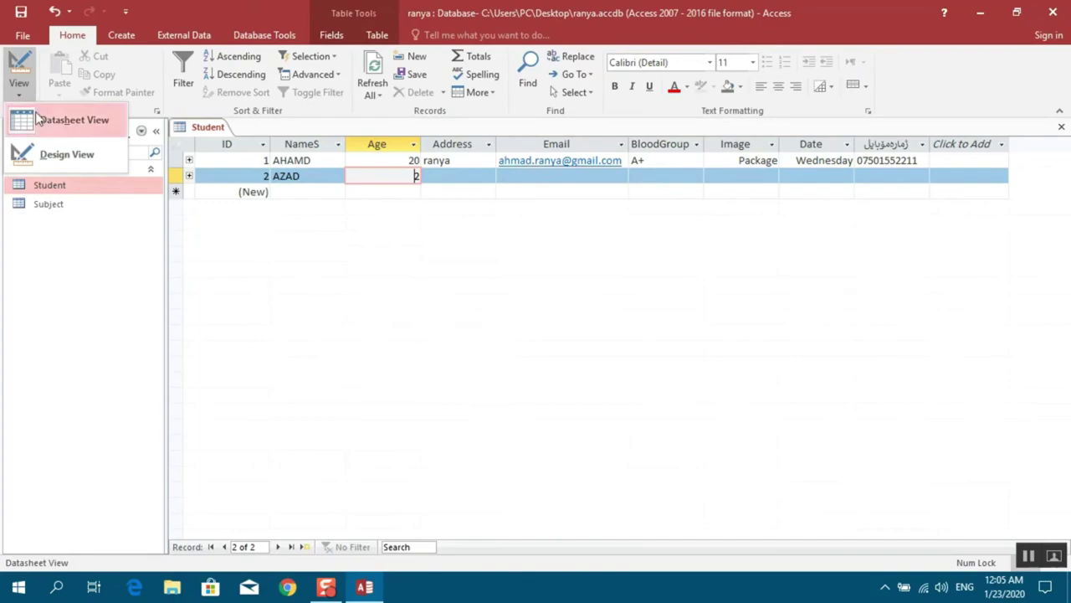
{"action": "left_click", "coordinate": [43, 154]}
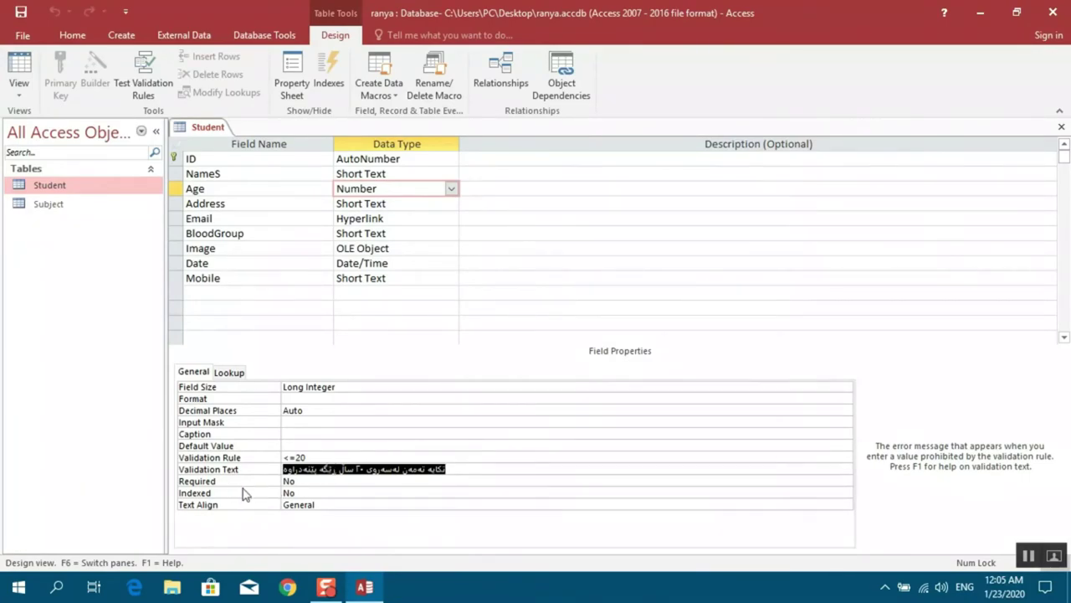
{"action": "left_click", "coordinate": [312, 482]}
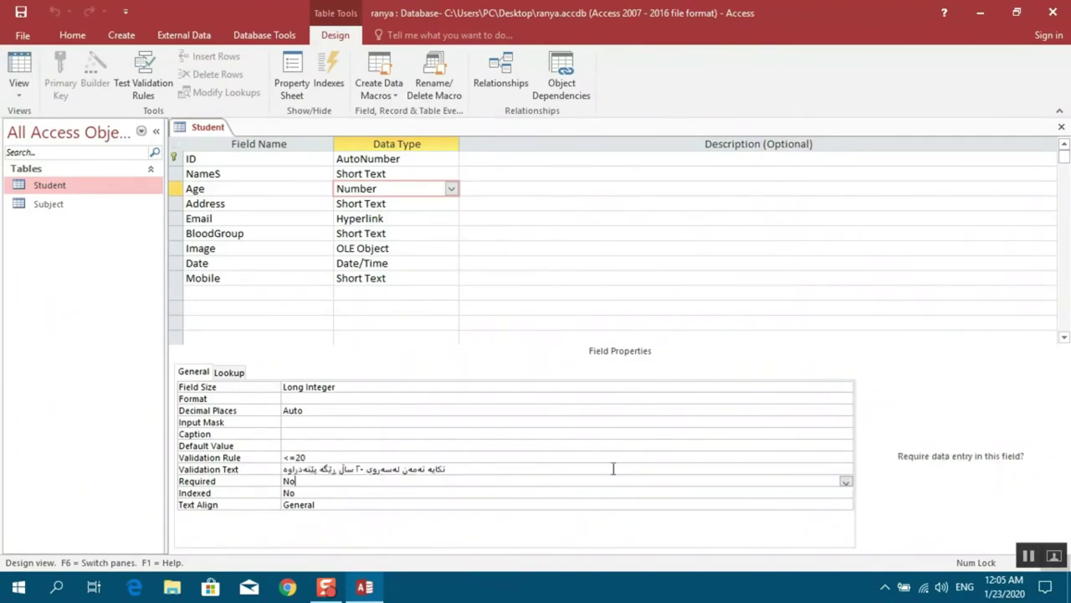
{"action": "left_click", "coordinate": [846, 483]}
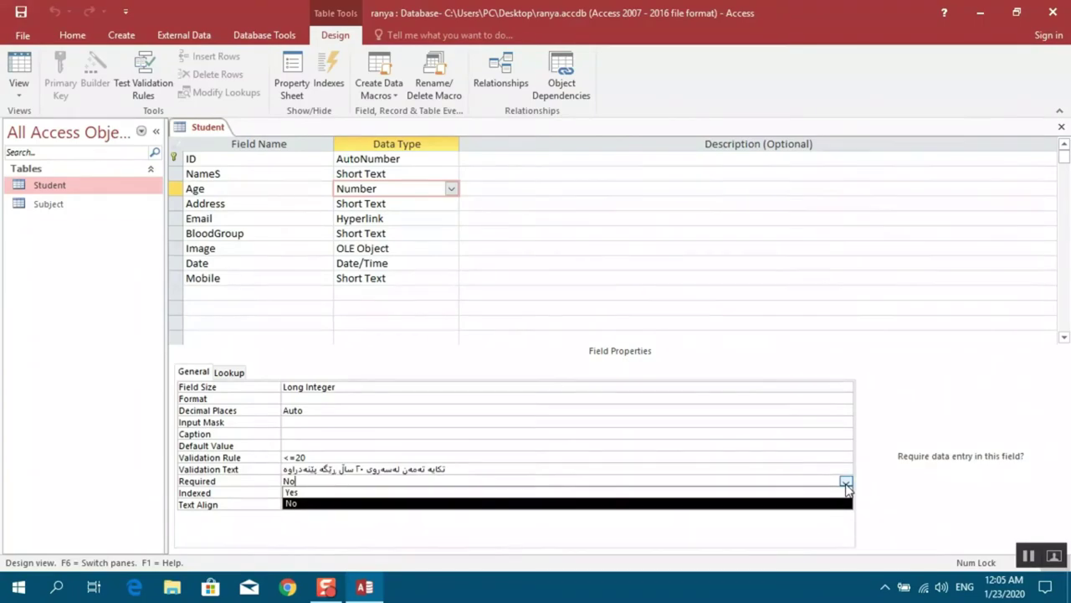
{"action": "left_click", "coordinate": [582, 490]}
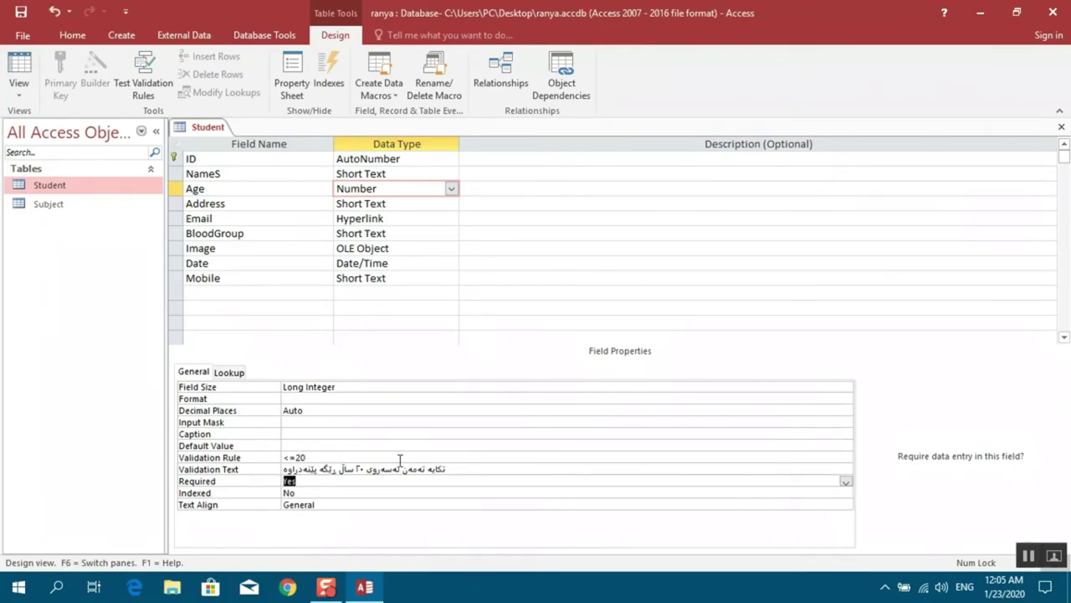
{"action": "left_click", "coordinate": [848, 483]}
{"action": "left_click", "coordinate": [298, 504]}
Set the Age field's Indexed property to Yes (No Duplicates) and request Datasheet View
{"action": "left_click", "coordinate": [327, 492]}
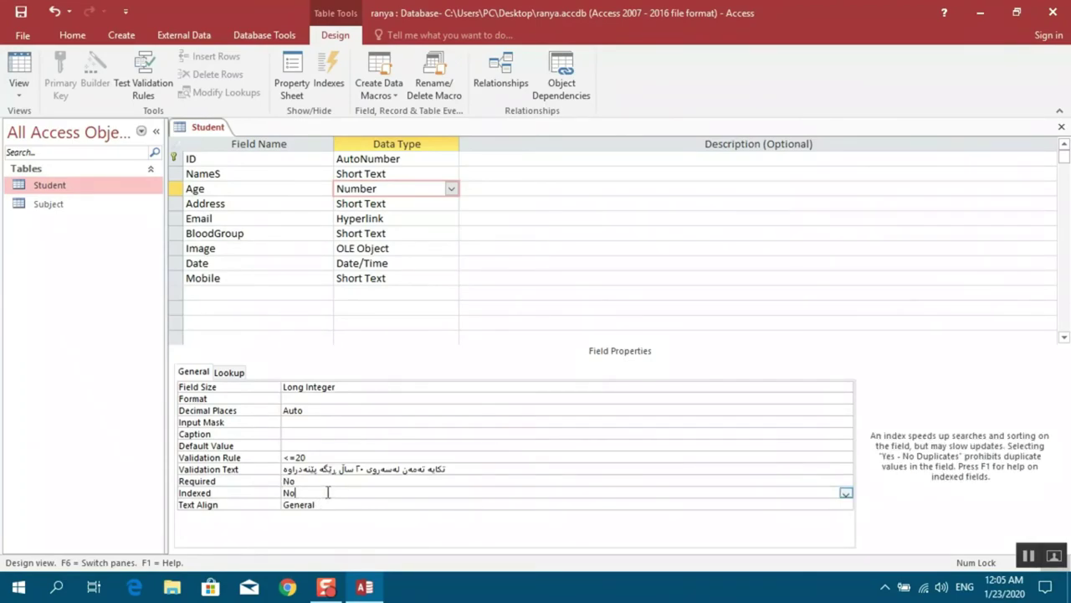
{"action": "left_click", "coordinate": [846, 494]}
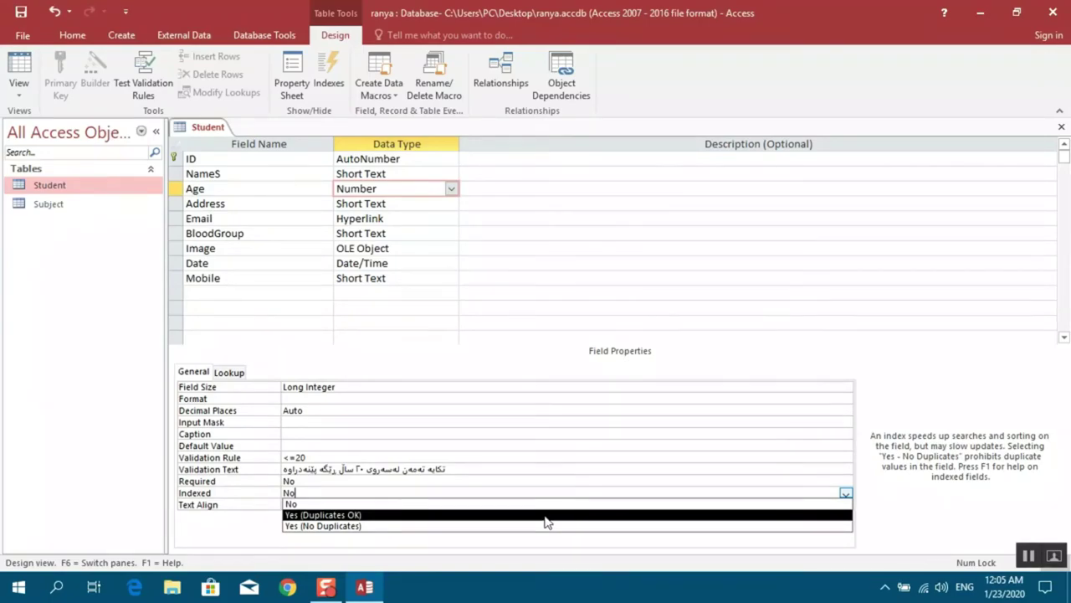
{"action": "left_click", "coordinate": [544, 516]}
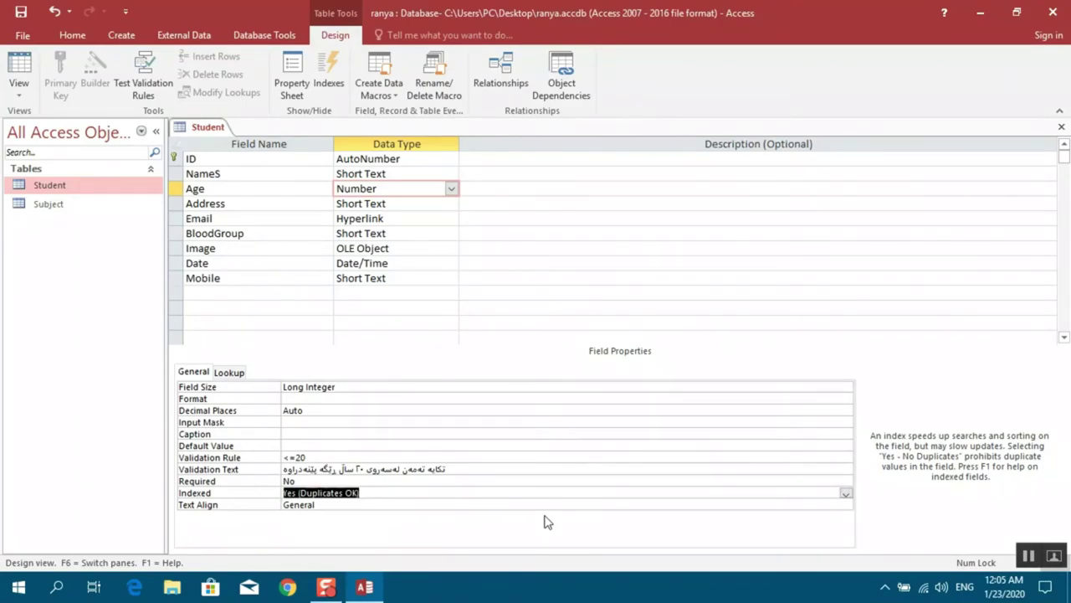
{"action": "left_click", "coordinate": [846, 494]}
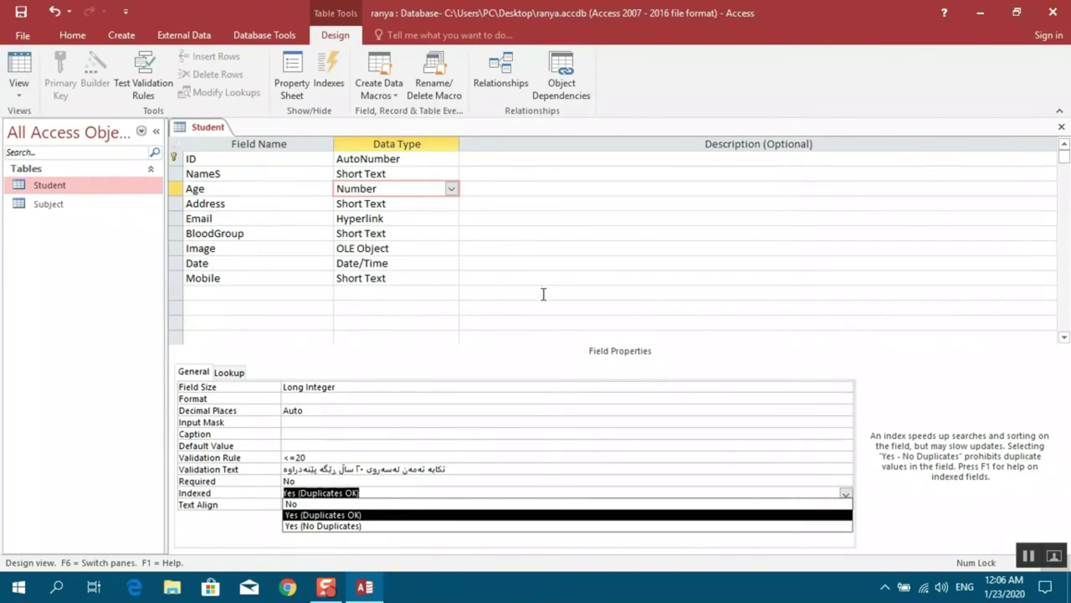
{"action": "left_click", "coordinate": [330, 526]}
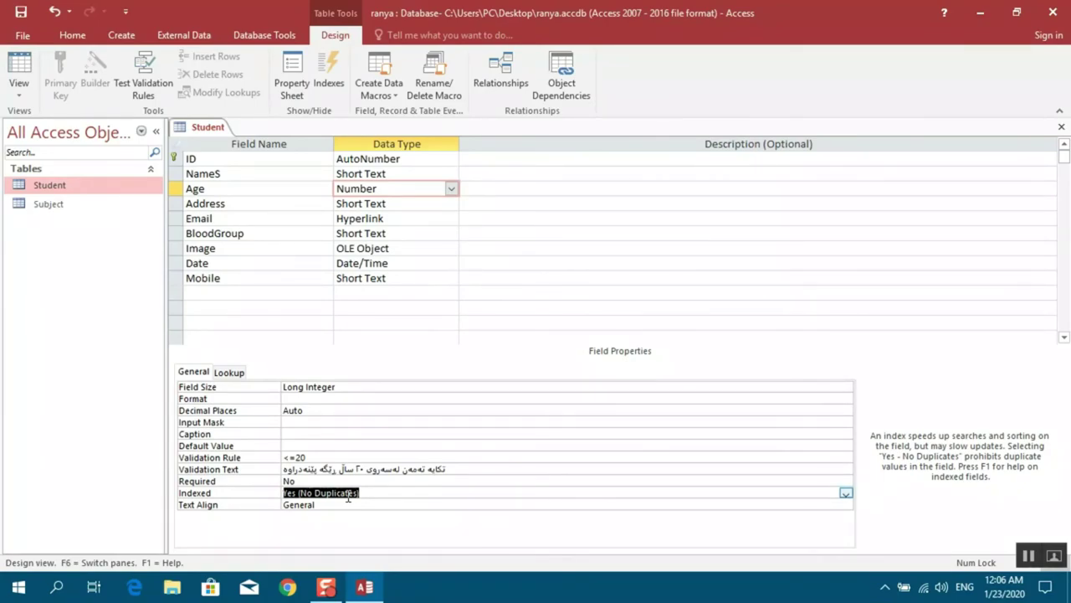
{"action": "left_click", "coordinate": [20, 95]}
{"action": "left_click", "coordinate": [74, 120]}
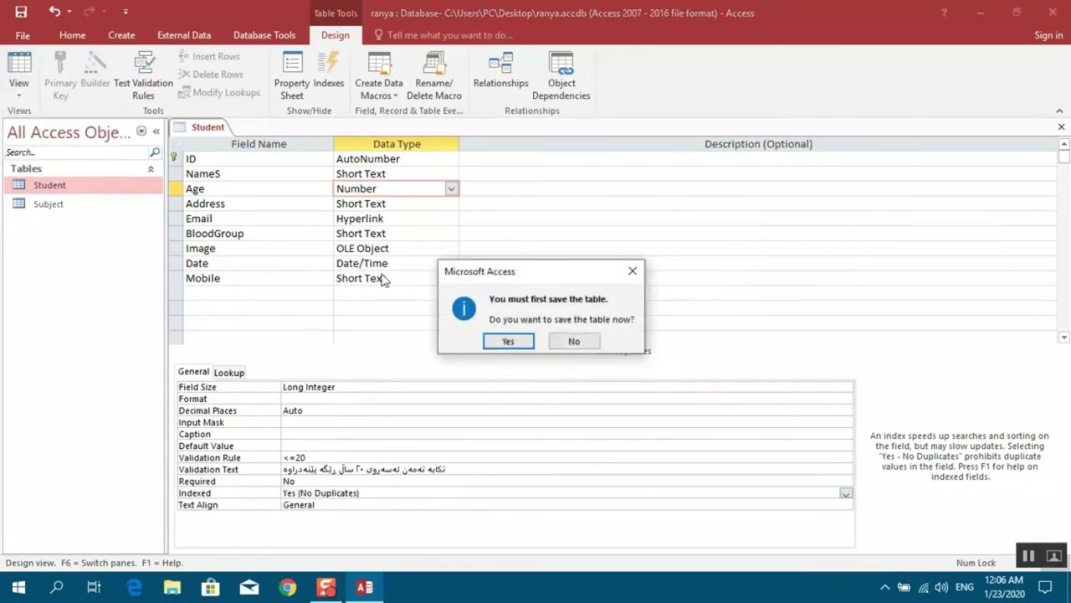
Save the table and re-enter 20 as the first student's Age
{"action": "left_click", "coordinate": [508, 341]}
{"action": "key", "text": "Tab"}
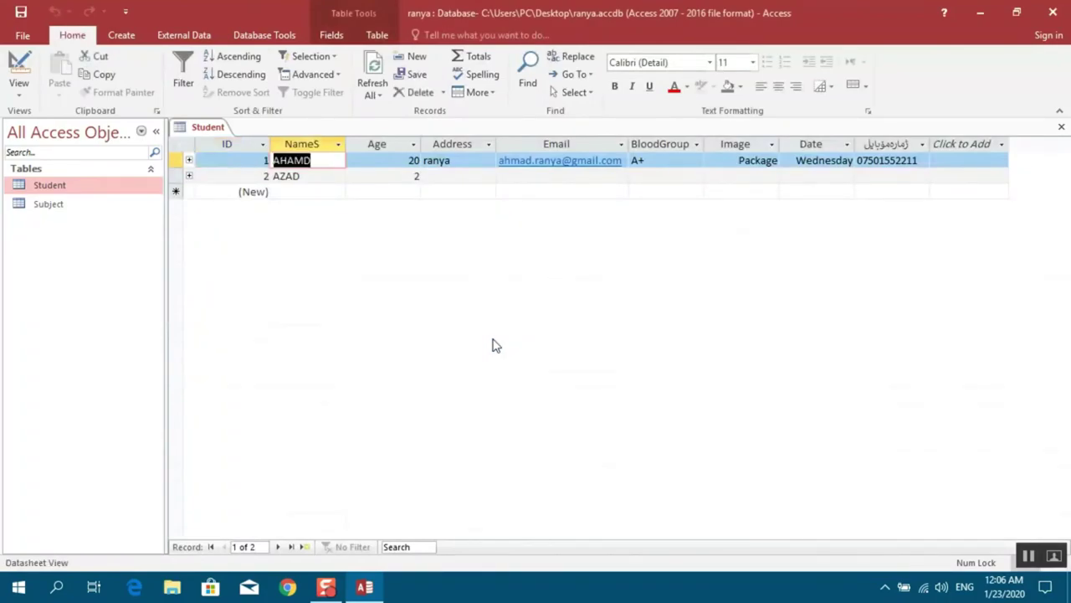
{"action": "key", "text": "Tab"}
{"action": "key", "text": "BackSpace"}
{"action": "type", "text": "20"}
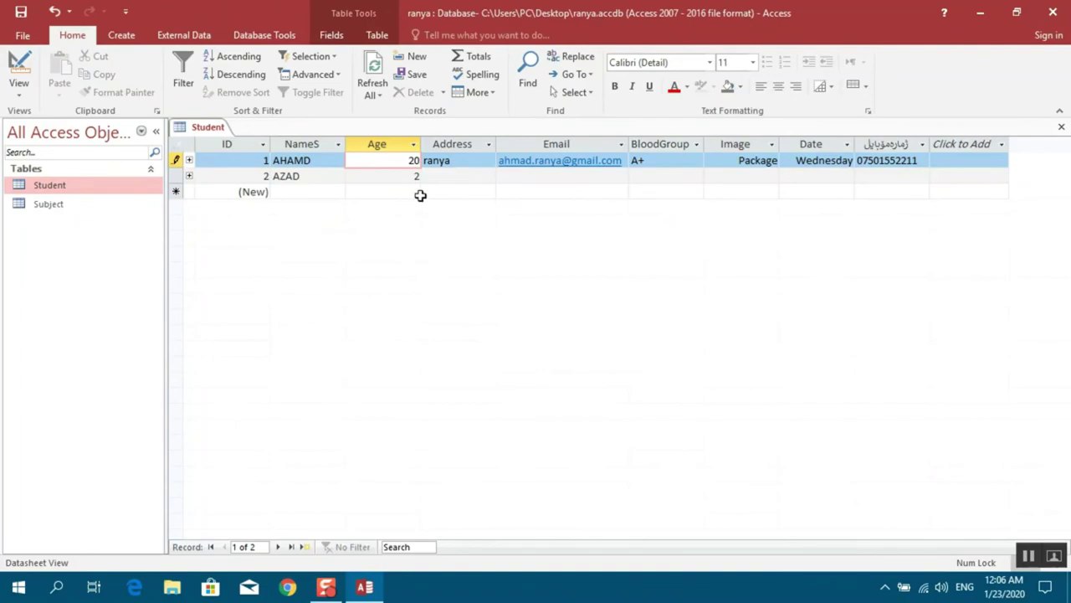
Enter a duplicate Age of 20 for the second student and dismiss the duplicate-value error
{"action": "left_click", "coordinate": [410, 176]}
{"action": "type", "text": "20"}
{"action": "key", "text": "Caps_Lock"}
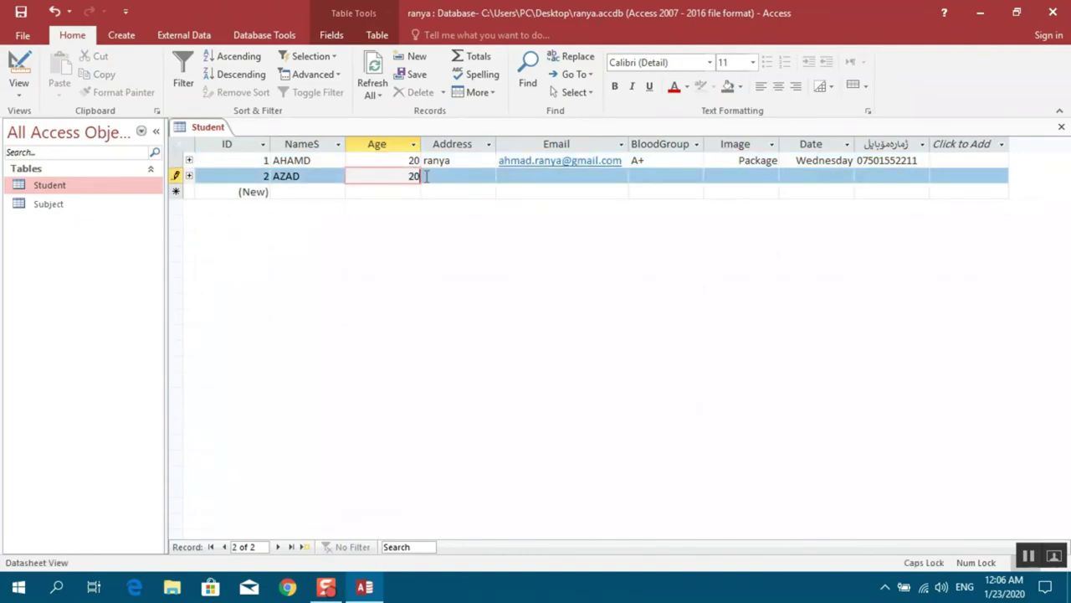
{"action": "key", "text": "Tab"}
{"action": "key", "text": "Tab"}
{"action": "key", "text": "Tab"}
{"action": "key", "text": "Tab"}
{"action": "key", "text": "Tab"}
{"action": "key", "text": "Tab"}
{"action": "key", "text": "Tab"}
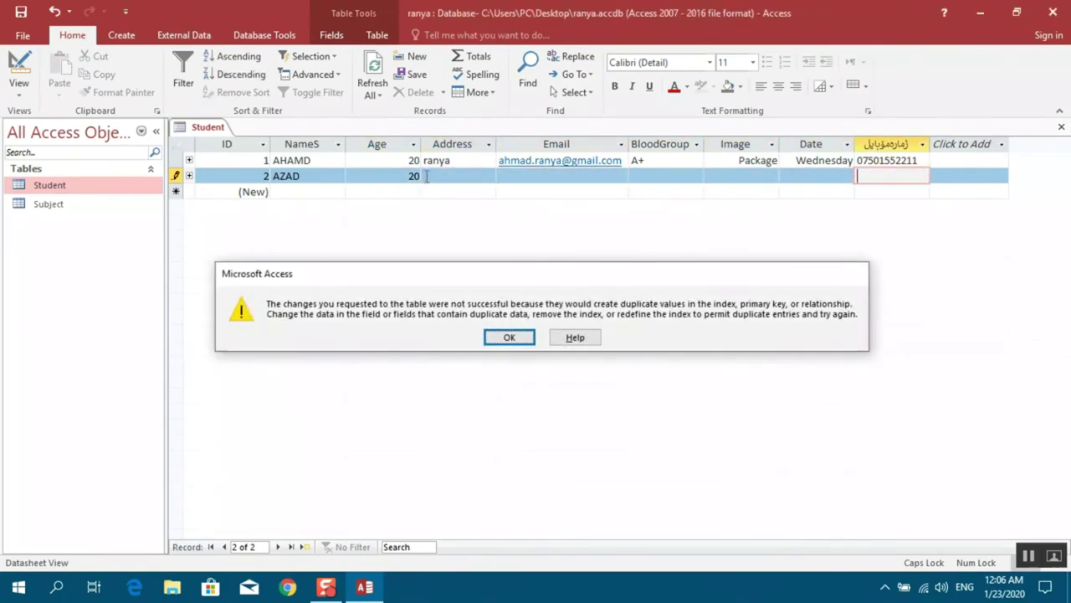
{"action": "key", "text": "Return"}
Change the second student's Age to 19 and move into the new record's Age cell
{"action": "double_click", "coordinate": [413, 176]}
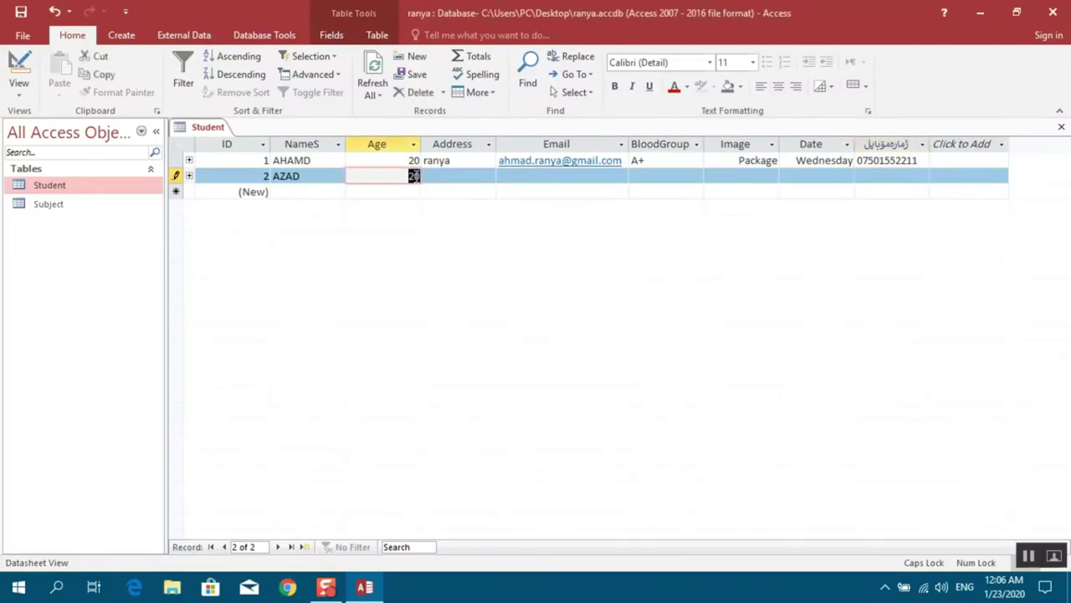
{"action": "type", "text": "19"}
{"action": "key", "text": "Tab"}
{"action": "key", "text": "Tab"}
{"action": "key", "text": "Tab"}
{"action": "key", "text": "Tab"}
{"action": "key", "text": "Tab"}
{"action": "key", "text": "Tab"}
{"action": "key", "text": "Tab"}
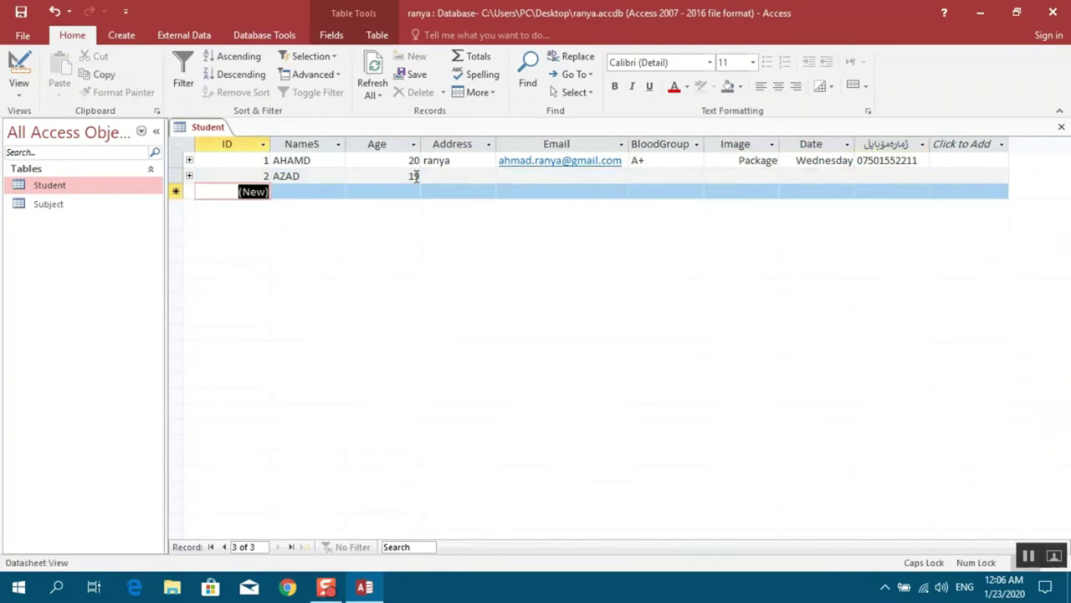
{"action": "key", "text": "Tab"}
{"action": "key", "text": "Tab"}
{"action": "key", "text": "Tab"}
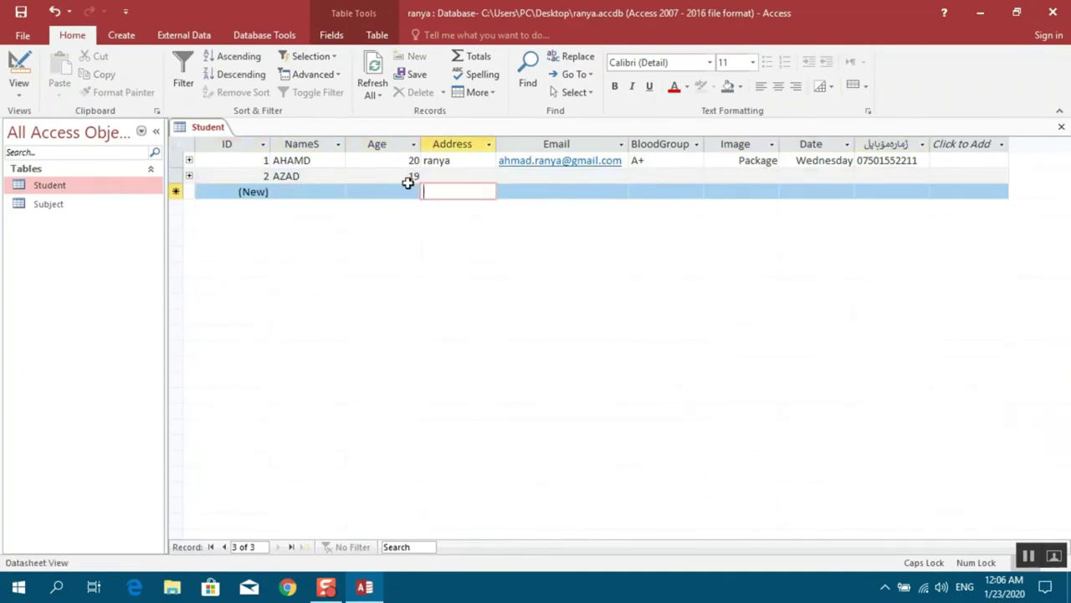
{"action": "left_click", "coordinate": [410, 191]}
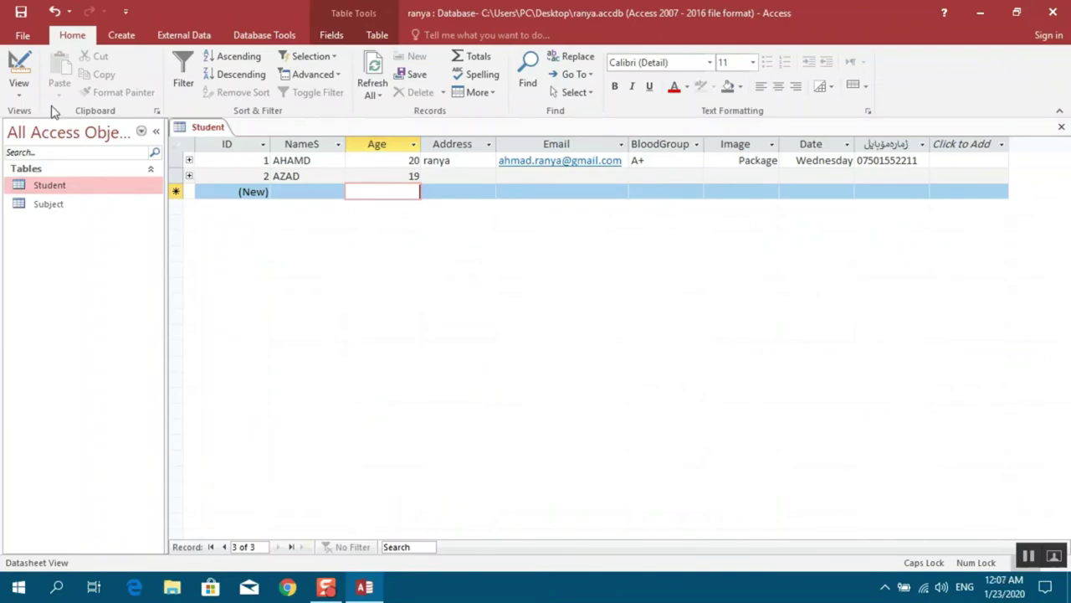
Set the Age field's Text Align to Center in Design View, then save and return to Datasheet View
{"action": "left_click", "coordinate": [20, 88]}
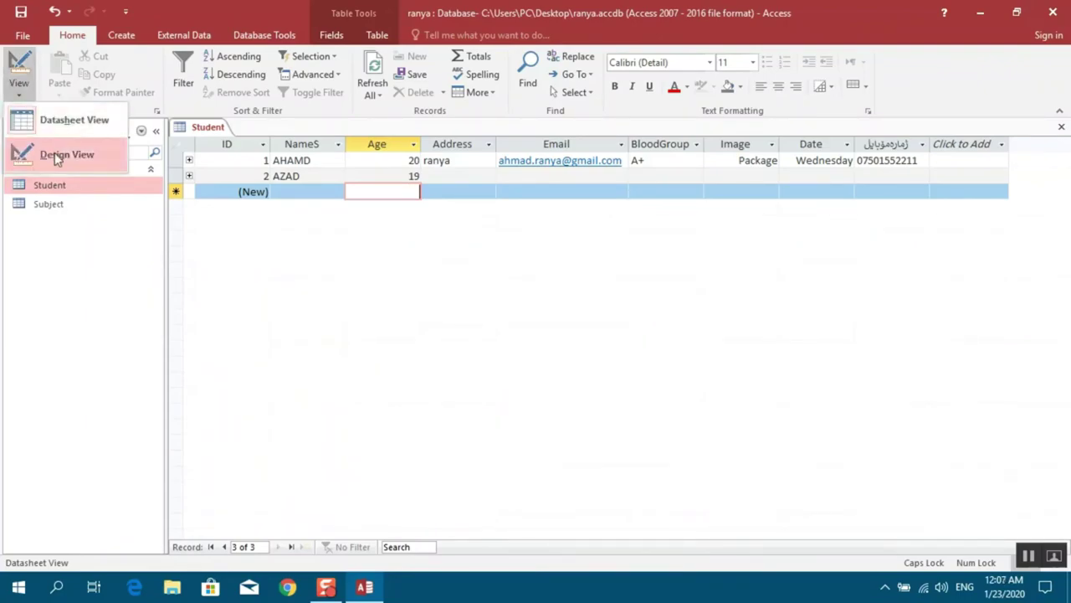
{"action": "left_click", "coordinate": [54, 152]}
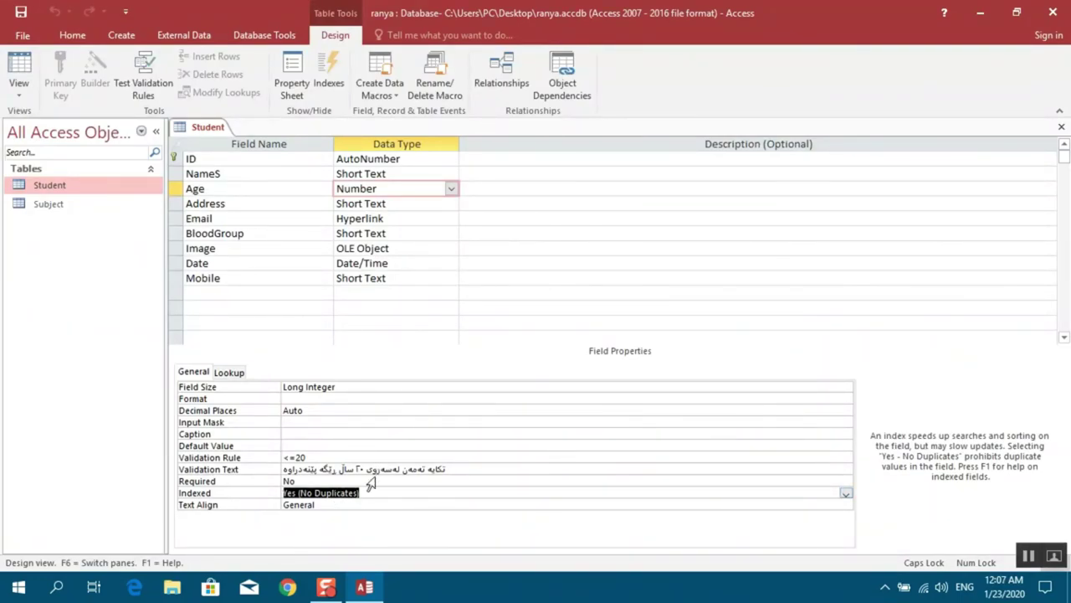
{"action": "left_click", "coordinate": [334, 506]}
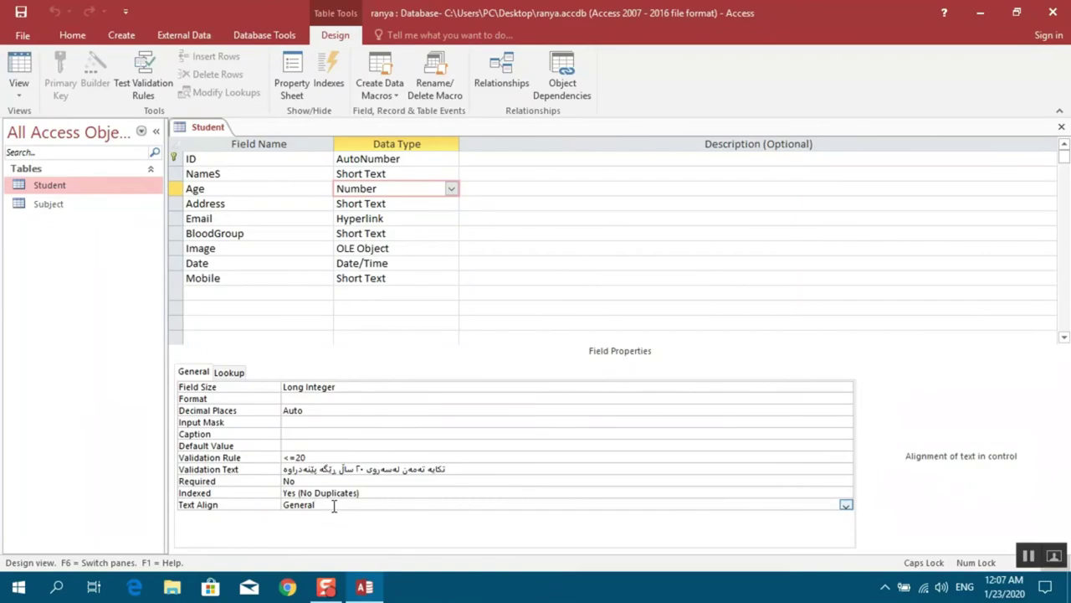
{"action": "left_click", "coordinate": [845, 506]}
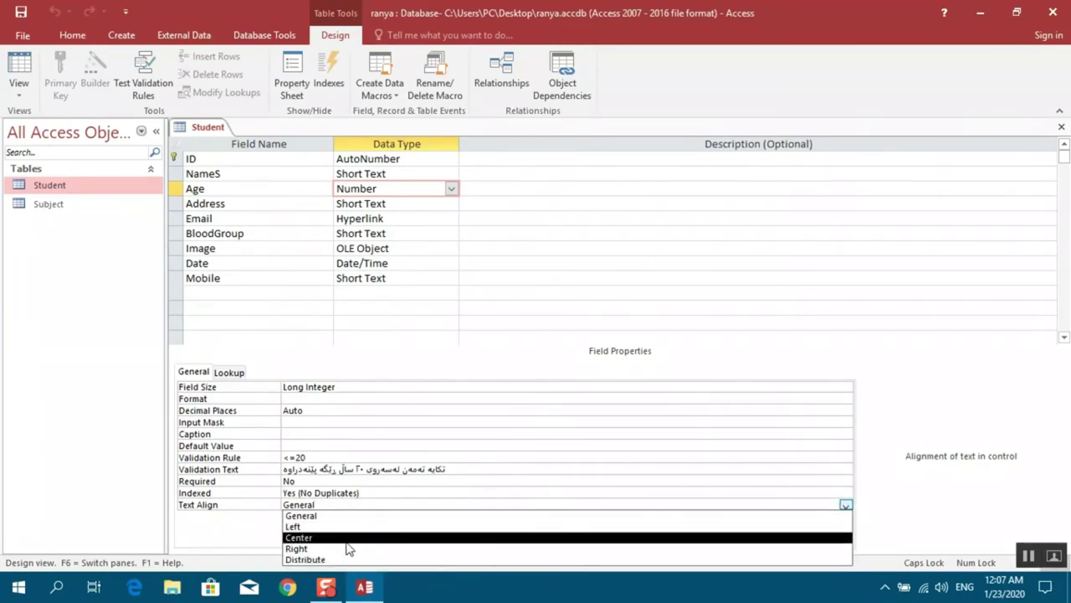
{"action": "left_click", "coordinate": [316, 538]}
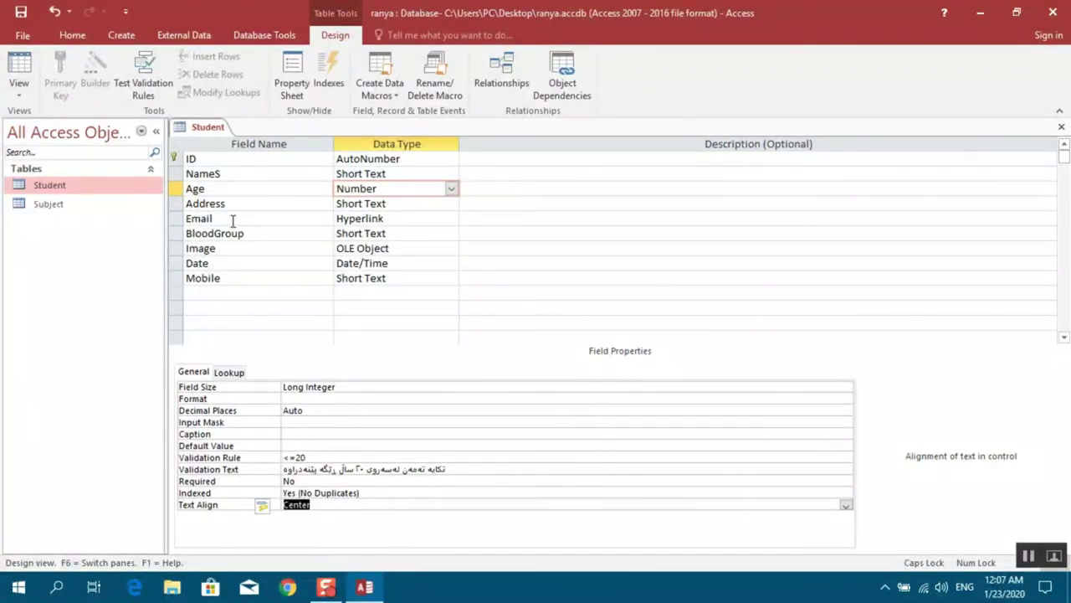
{"action": "left_click", "coordinate": [15, 92]}
{"action": "left_click", "coordinate": [38, 122]}
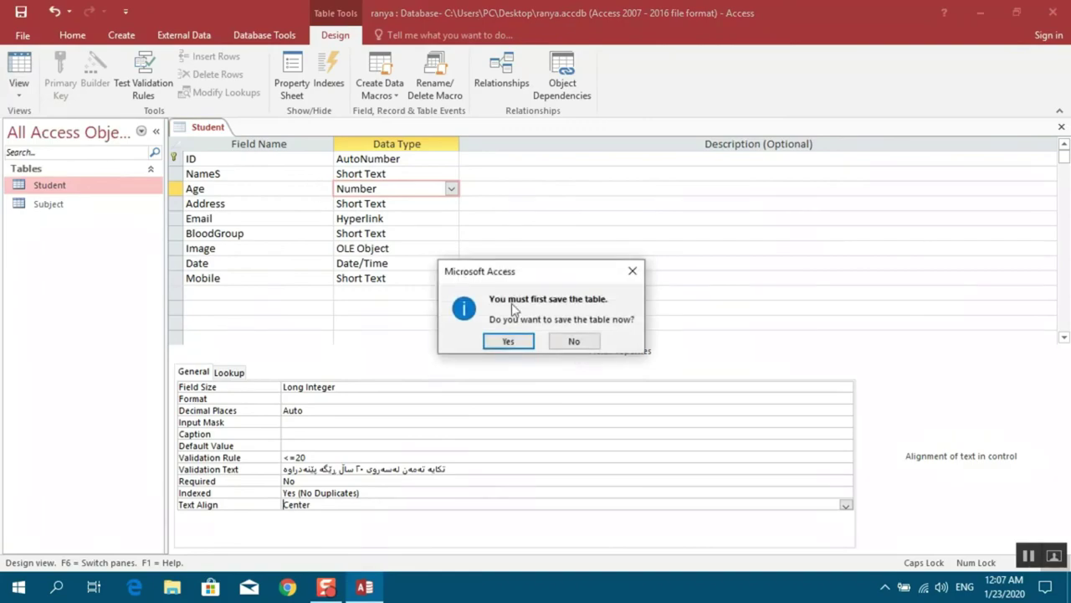
{"action": "left_click", "coordinate": [510, 339]}
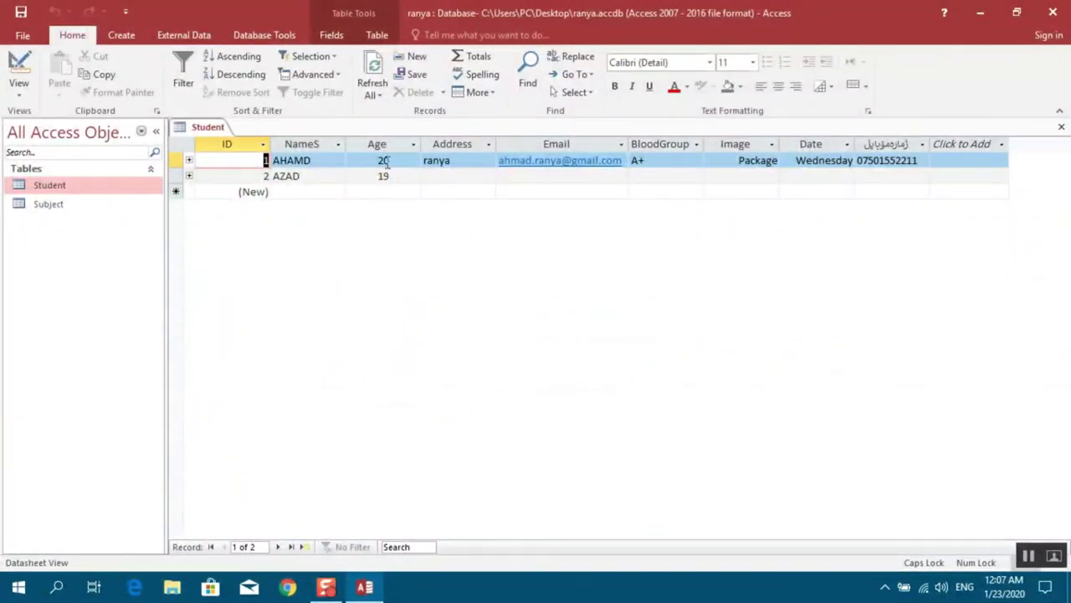